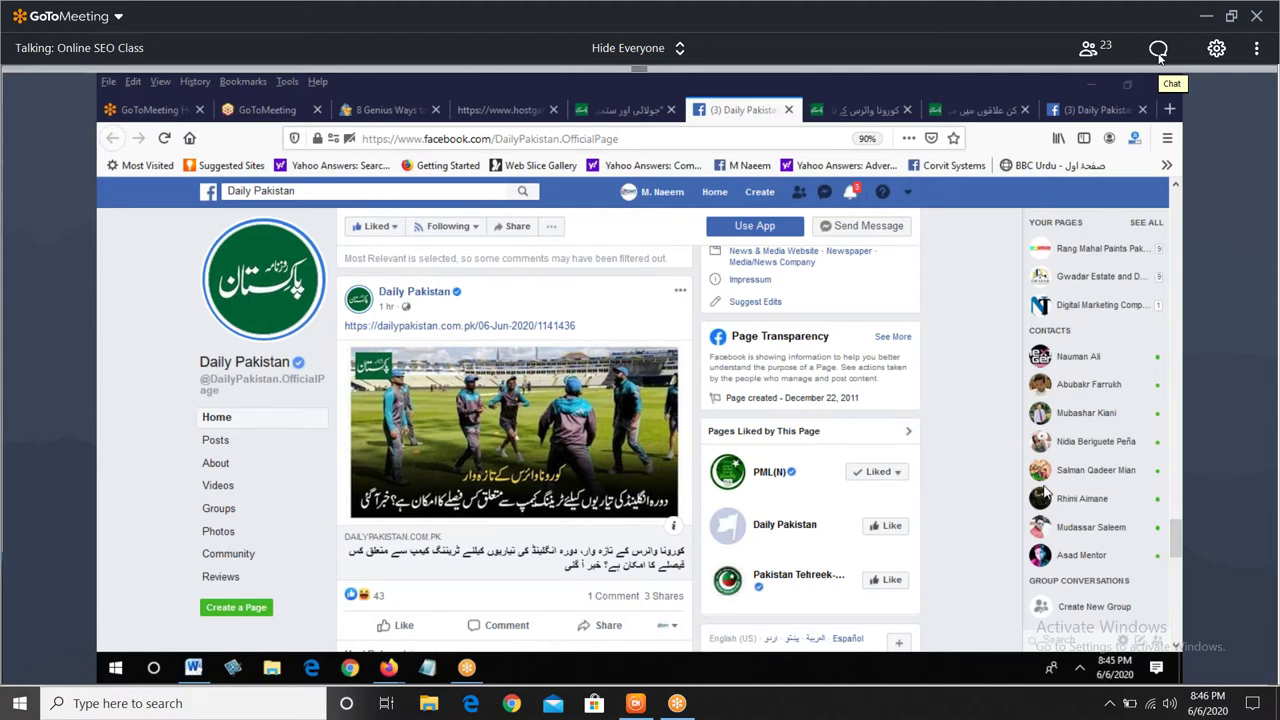
Leave the shared Daily Pakistan page via the file browser and bring up the meeting chat.
mouse_move(388, 668)
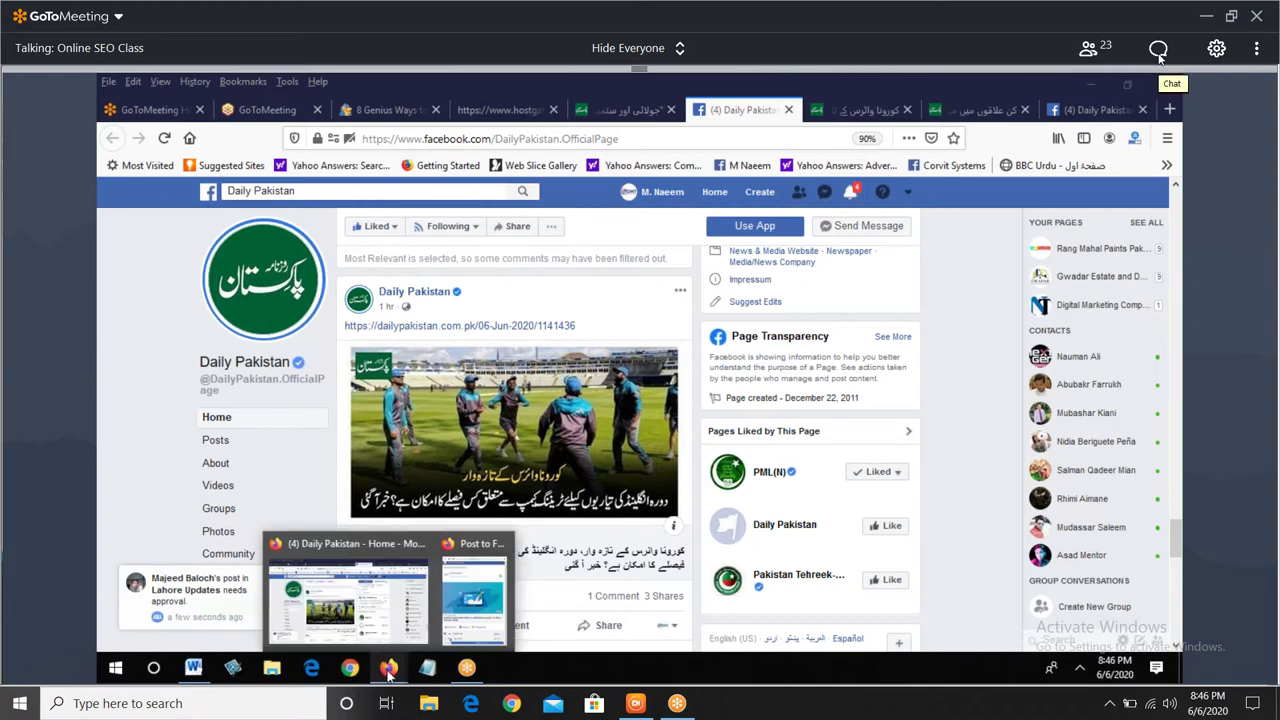
click(270, 669)
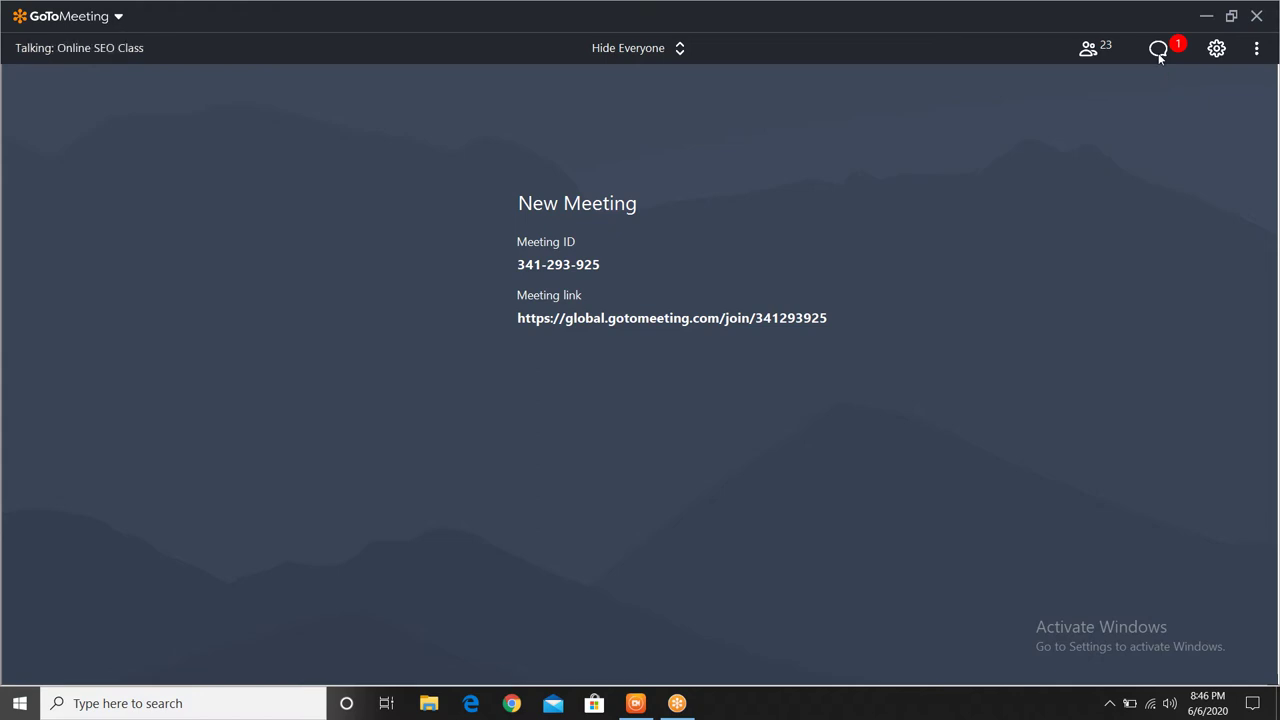
click(1158, 50)
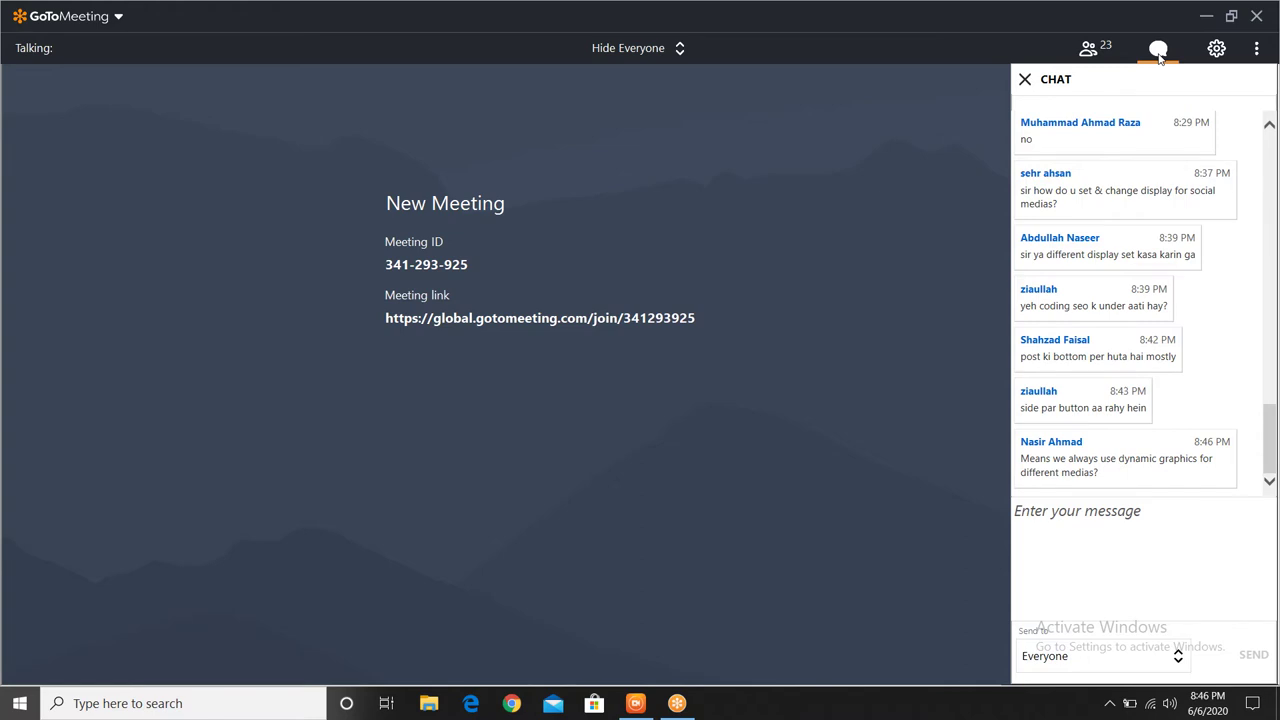
Close the meeting chat panel after reading its messages.
click(1158, 50)
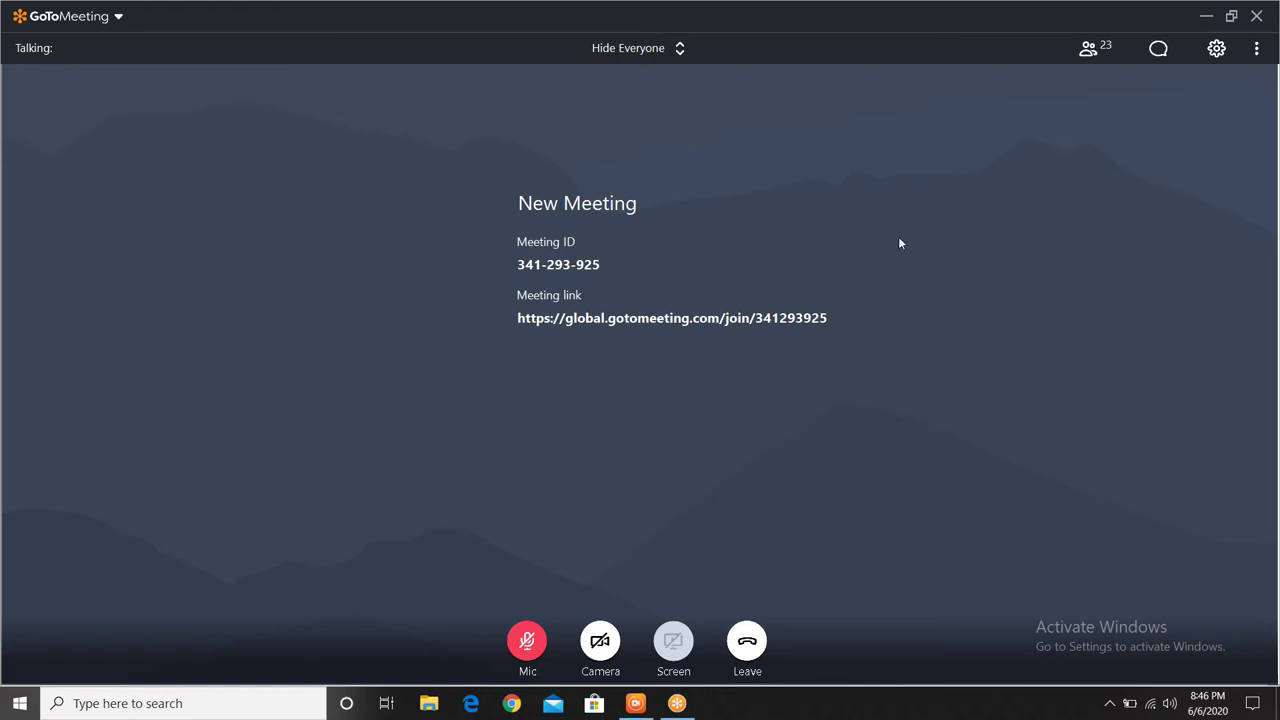
Check the laptop's battery charge level, then dismiss the battery status panel.
click(1125, 705)
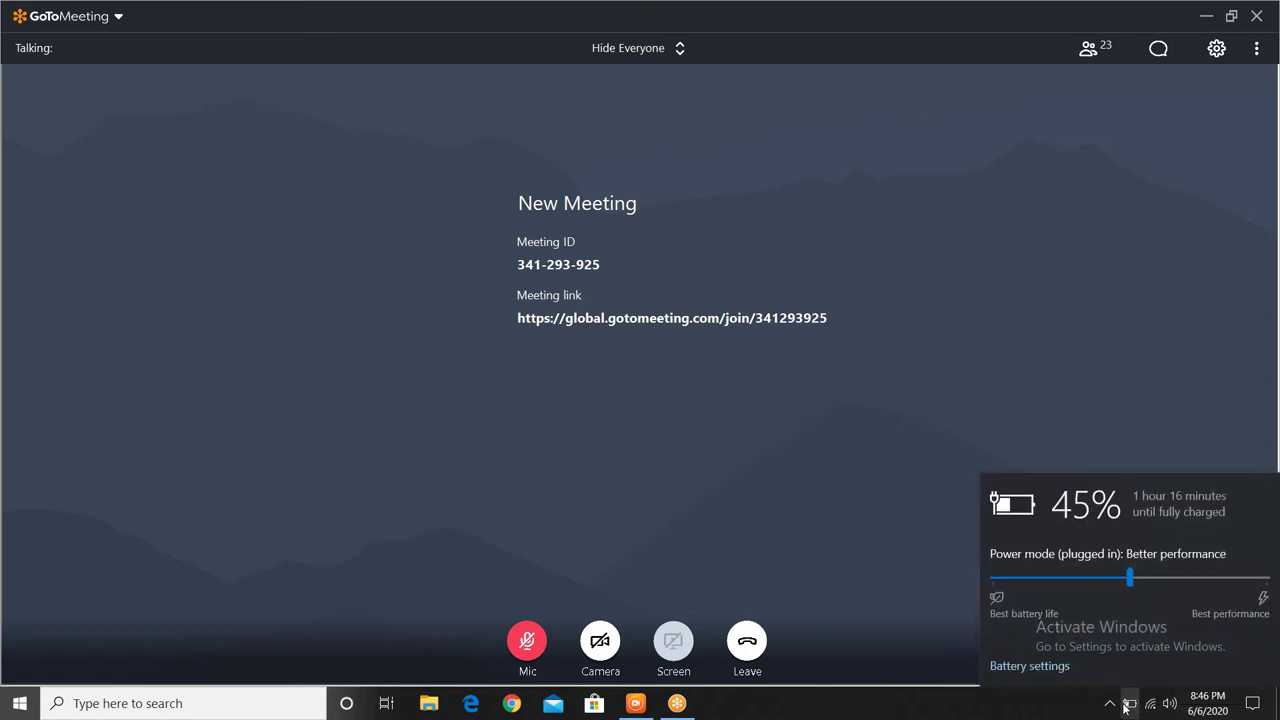
click(1125, 705)
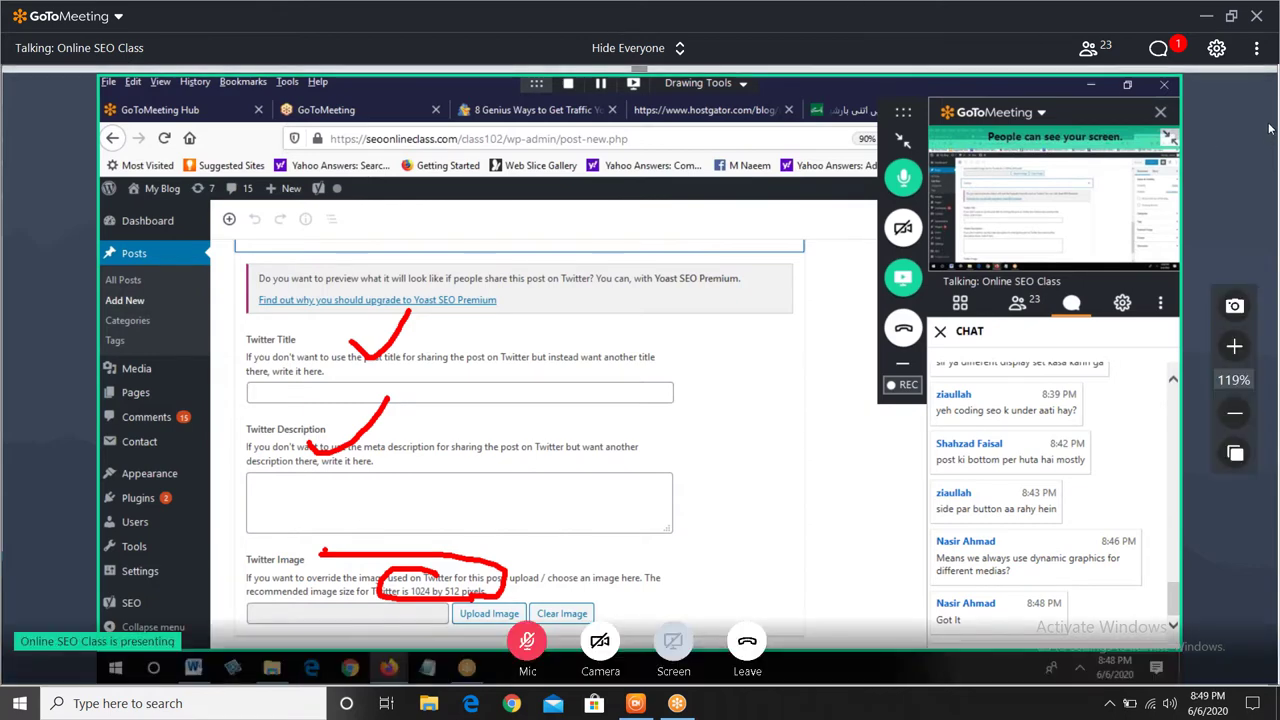
Read the new chat message, then close the chat to enlarge the shared WordPress screen.
click(1157, 48)
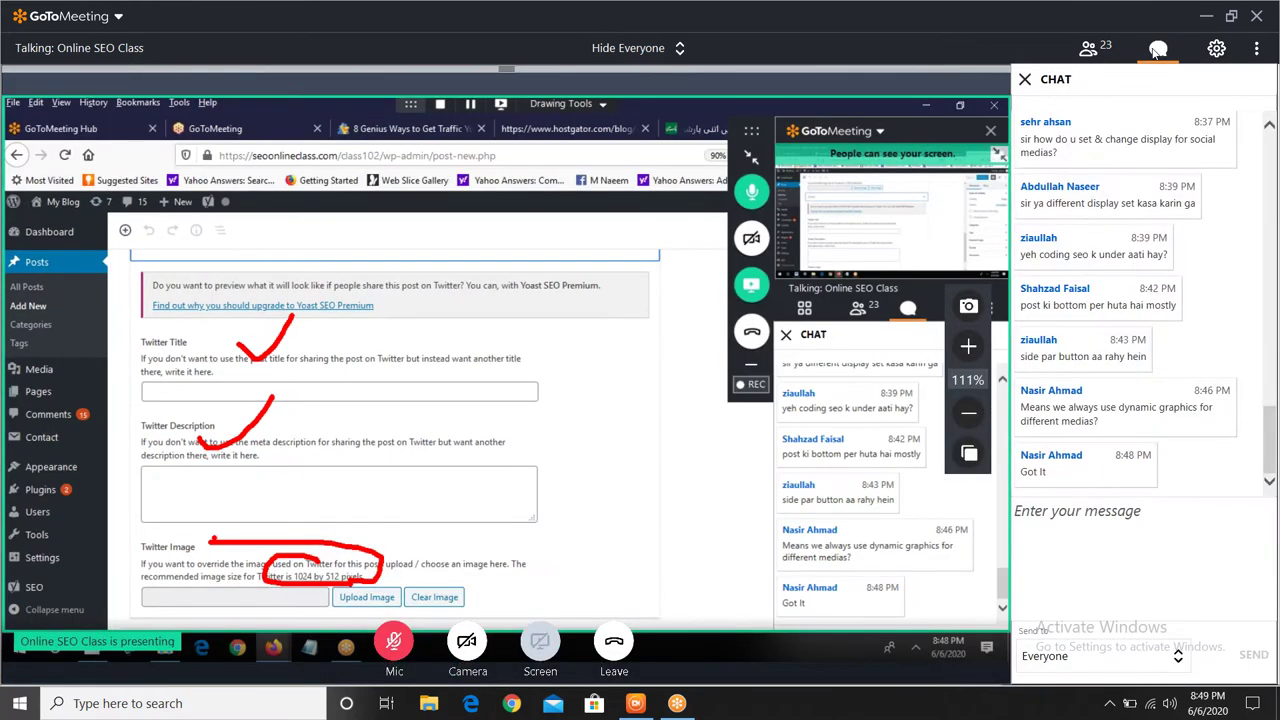
click(1157, 49)
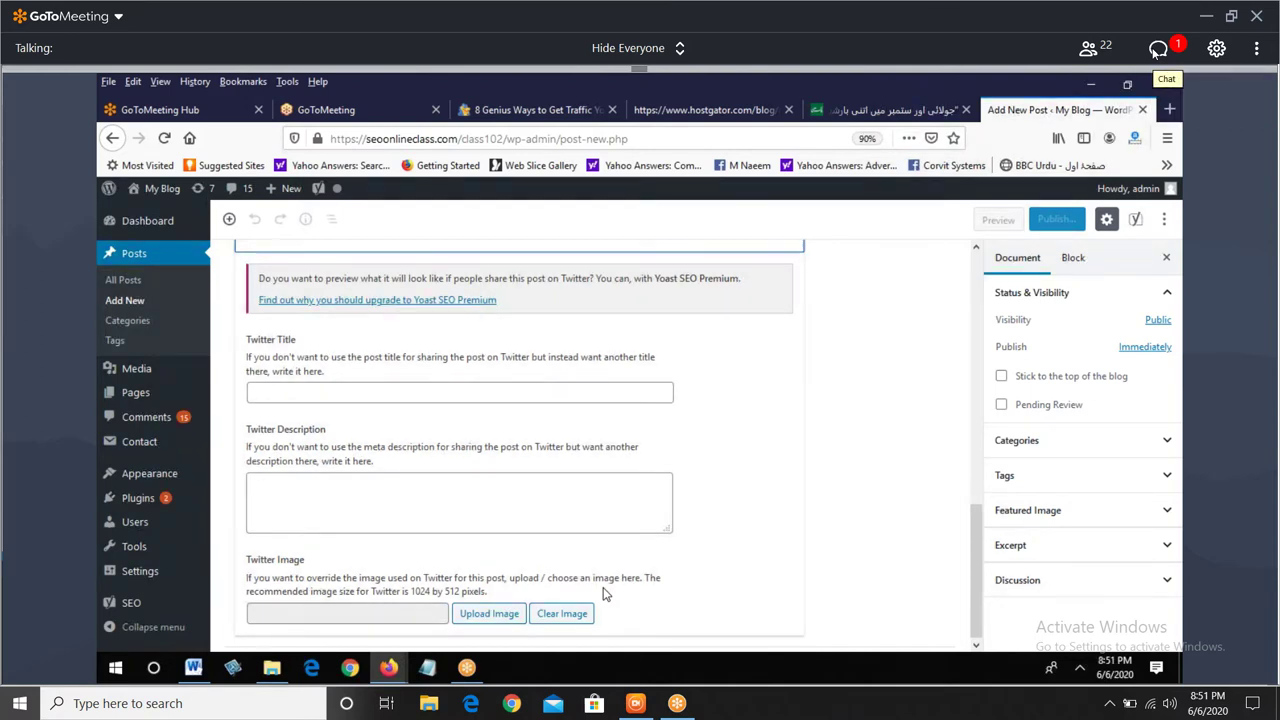
Glance at the latest chat message and hide the chat again over the Twitter fields.
click(1157, 49)
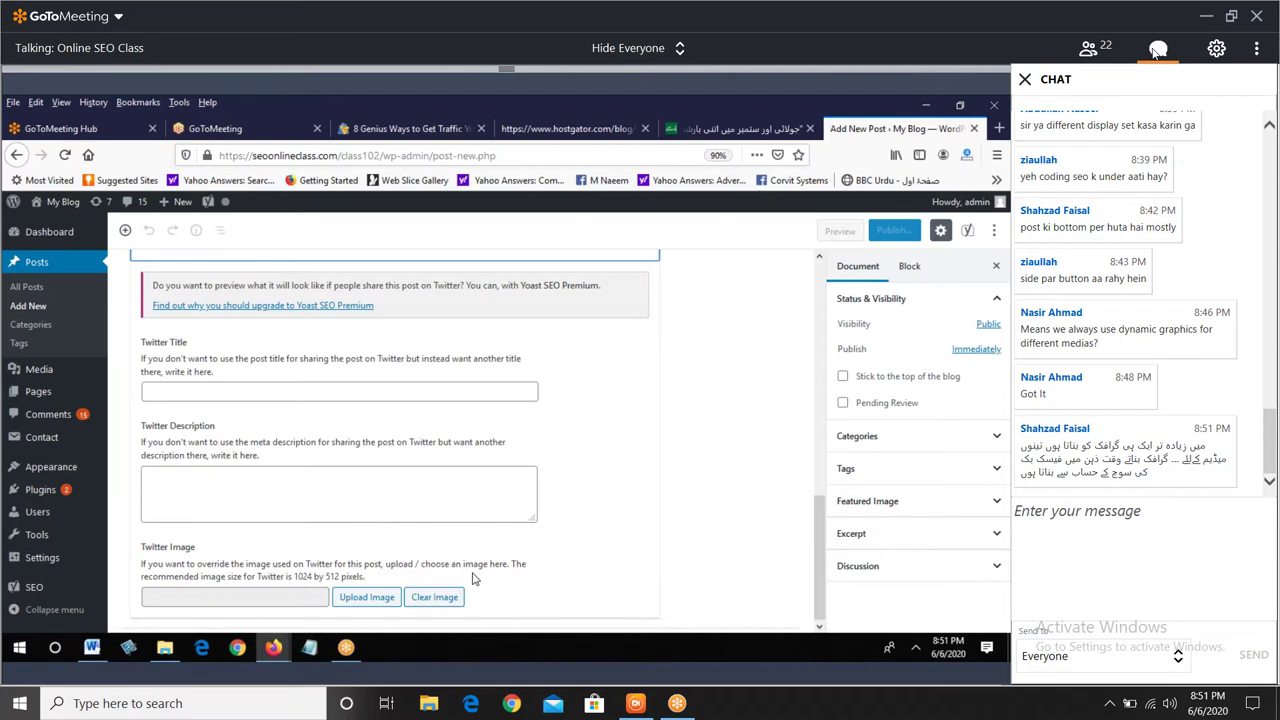
click(1157, 49)
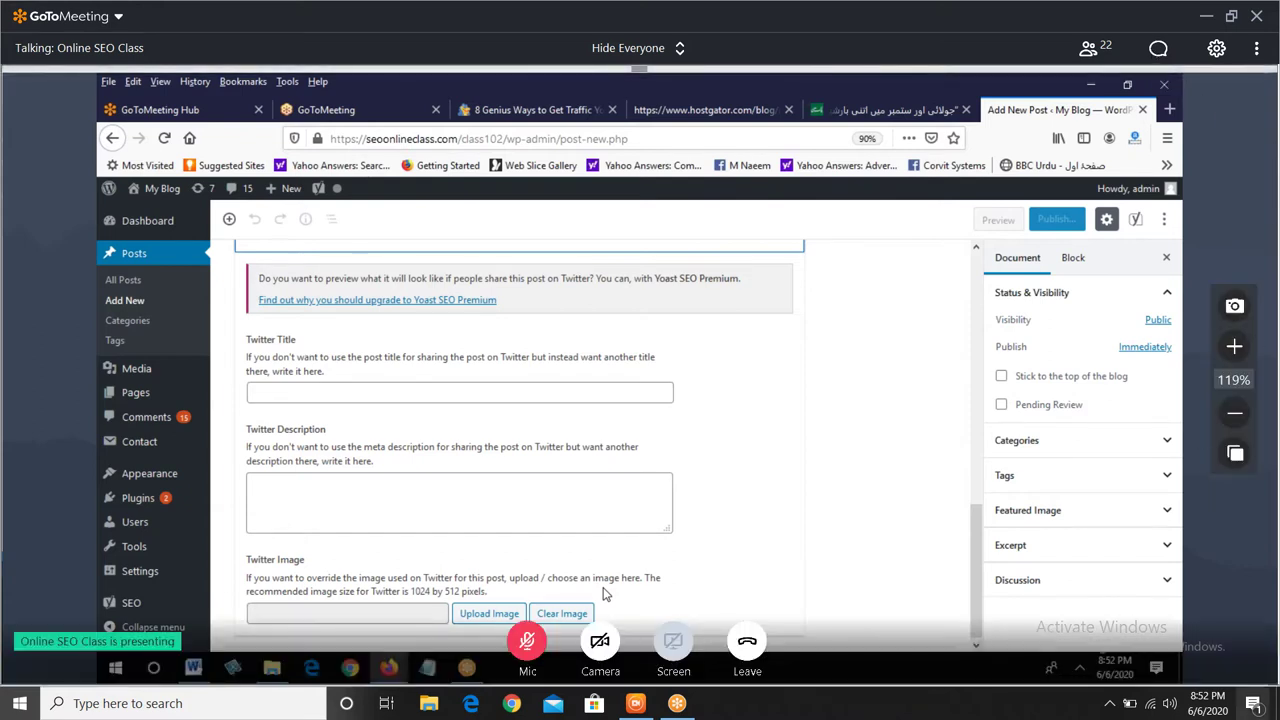
click(1253, 703)
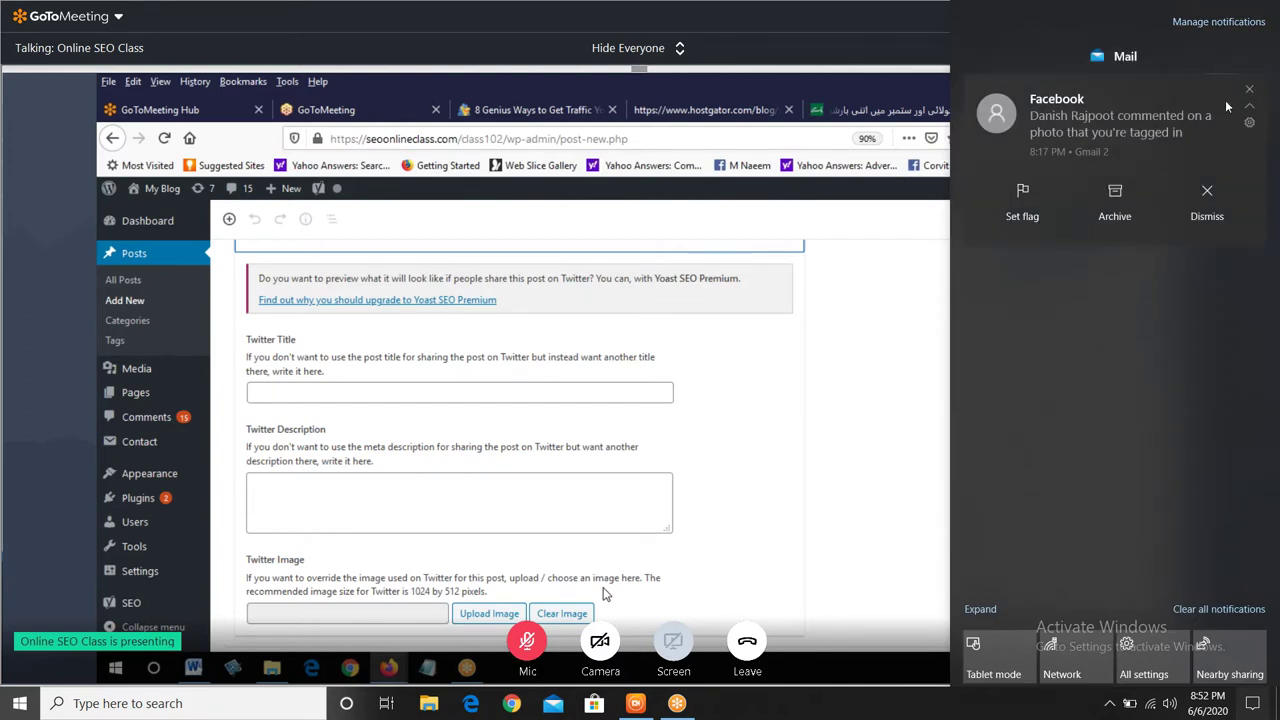
click(1248, 59)
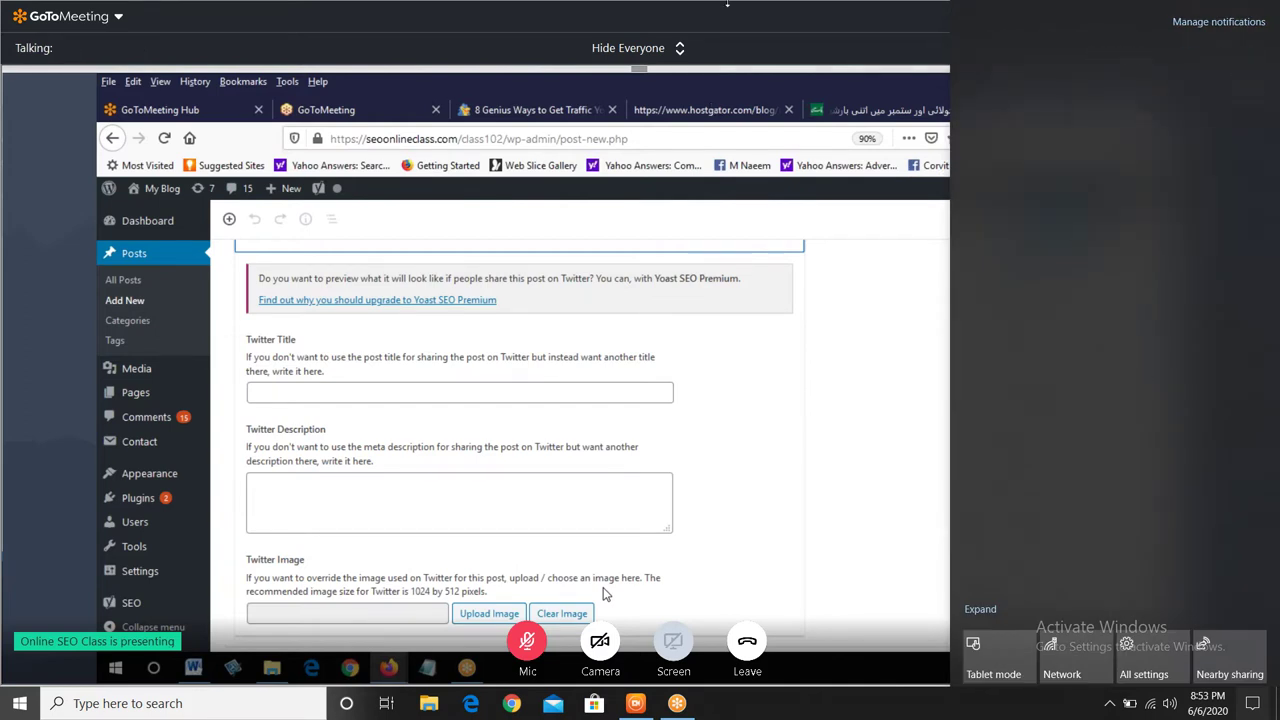
click(734, 22)
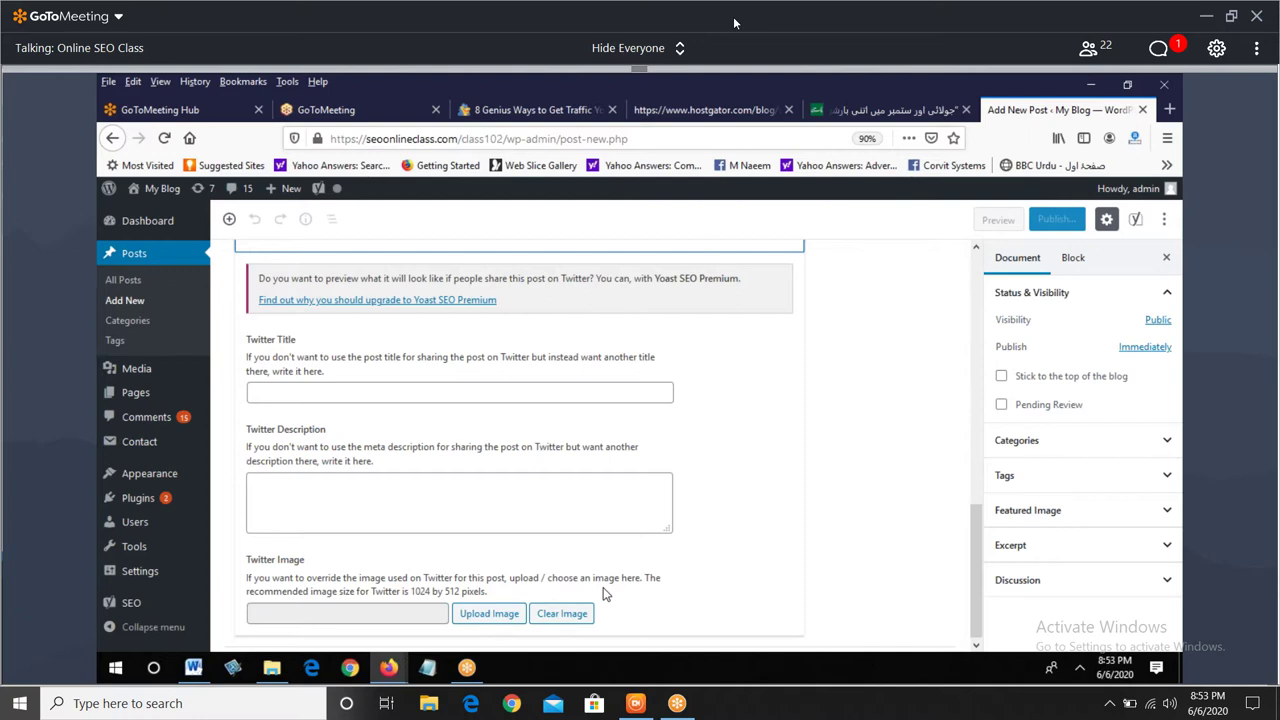
click(1157, 48)
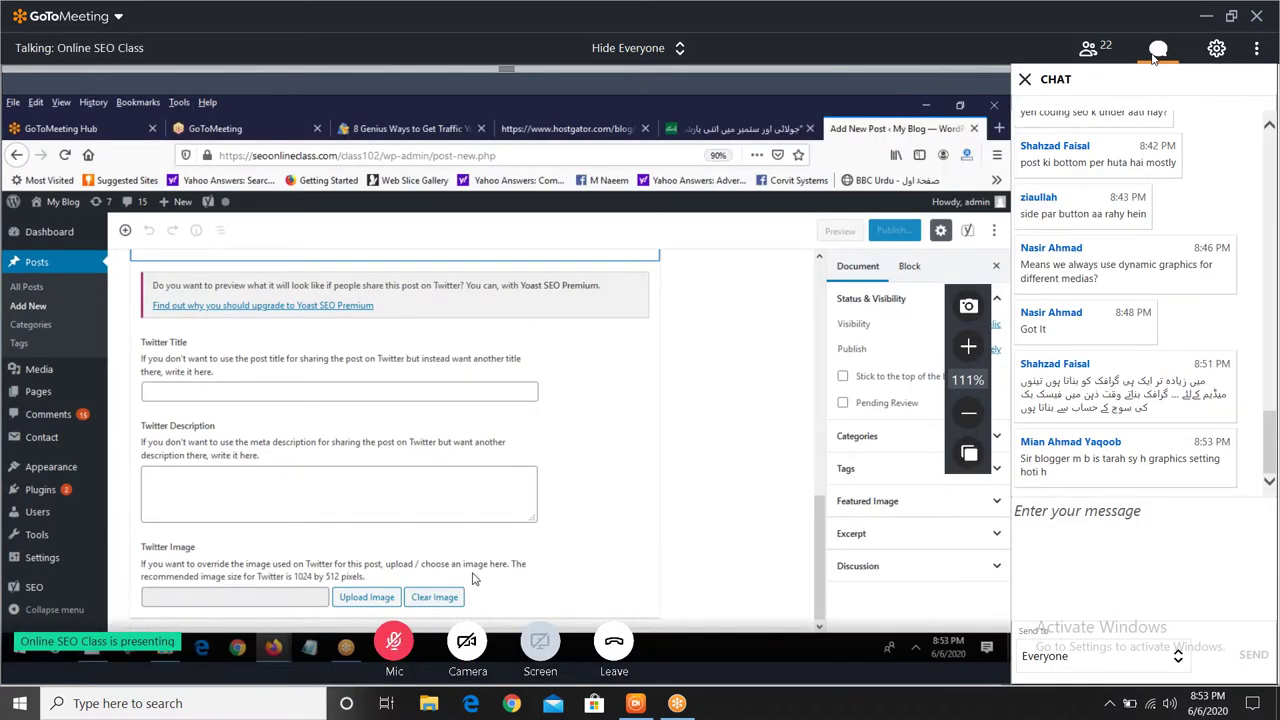
click(1156, 52)
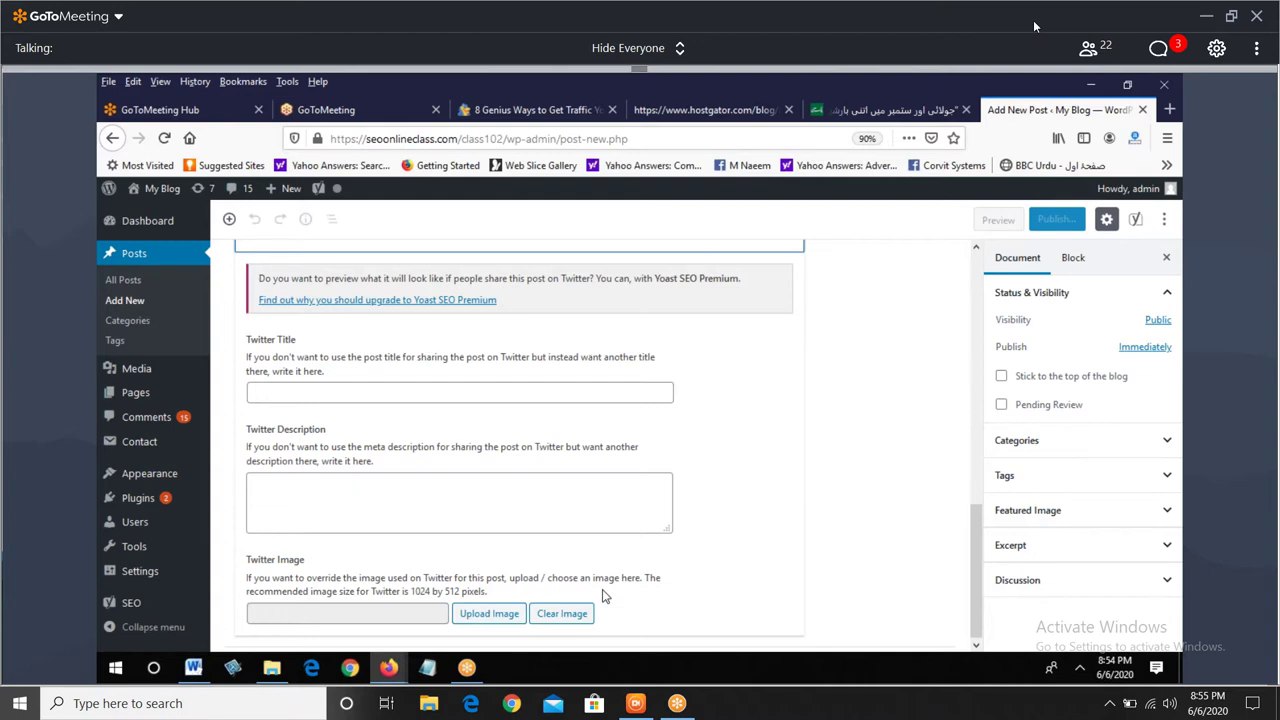
Check the chat for new replies, close it, and switch to the 'article optimizaion' Word notes.
click(1160, 50)
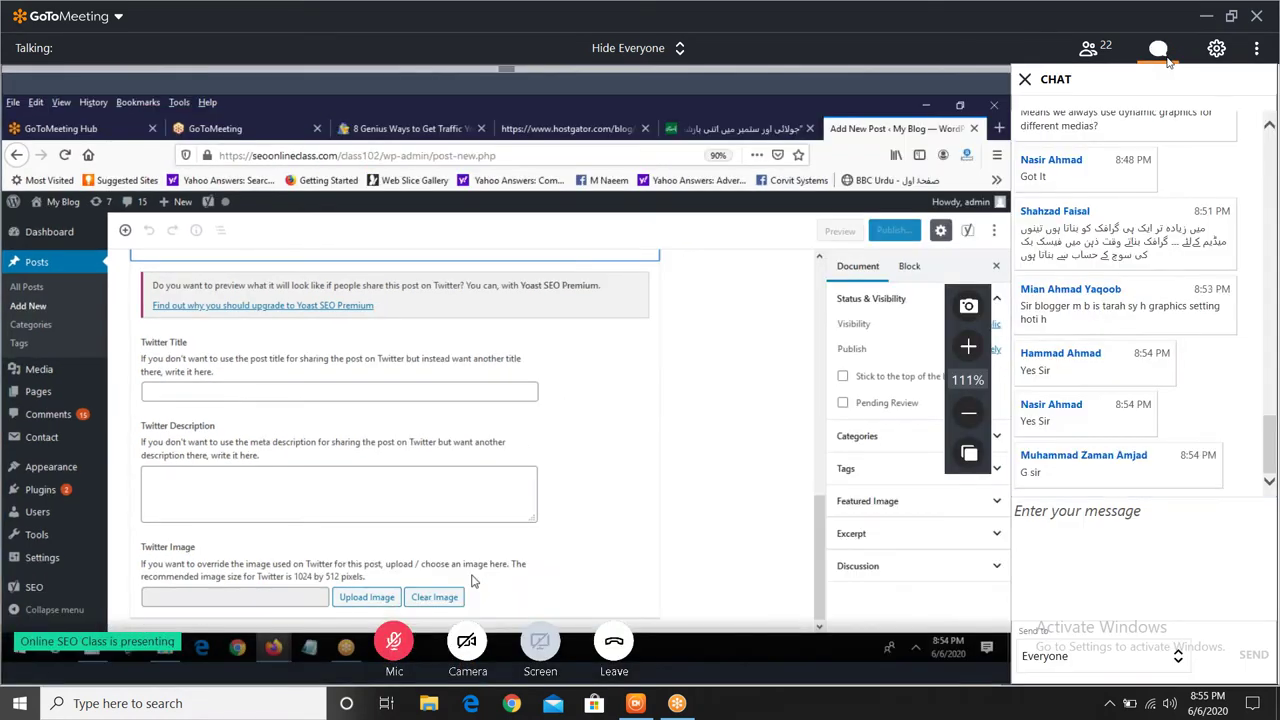
click(1164, 56)
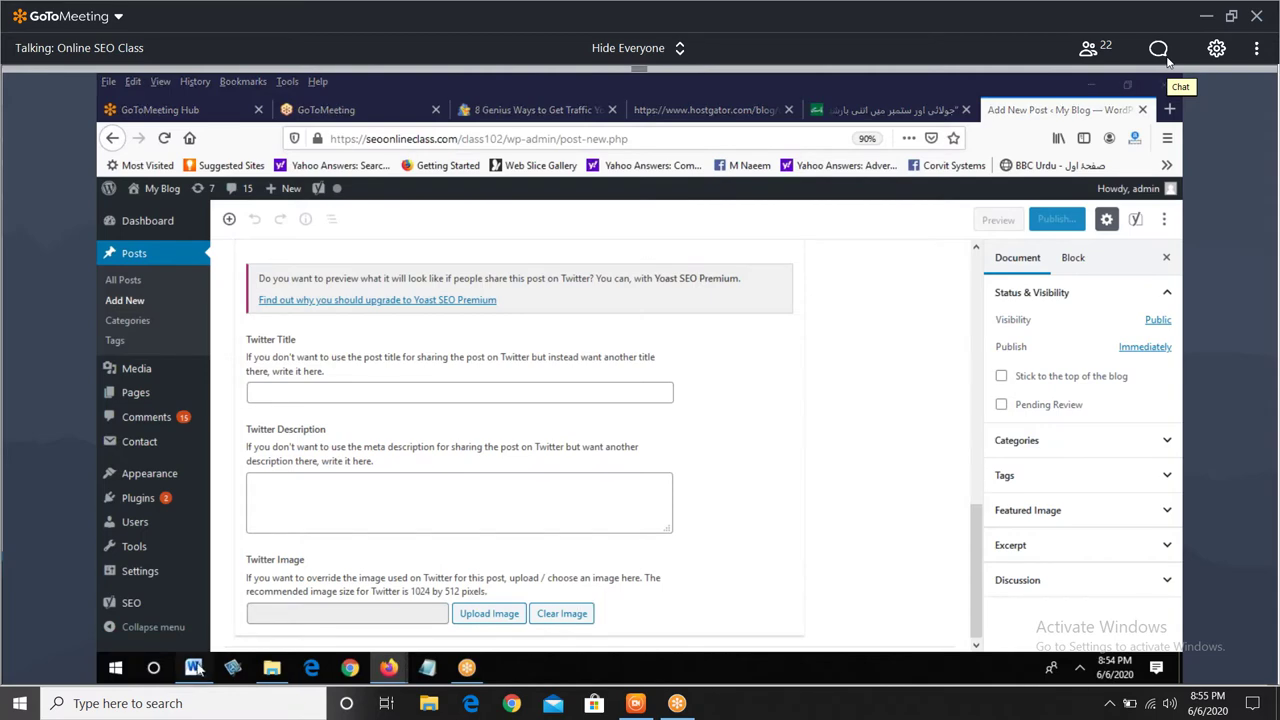
key(alt+Tab)
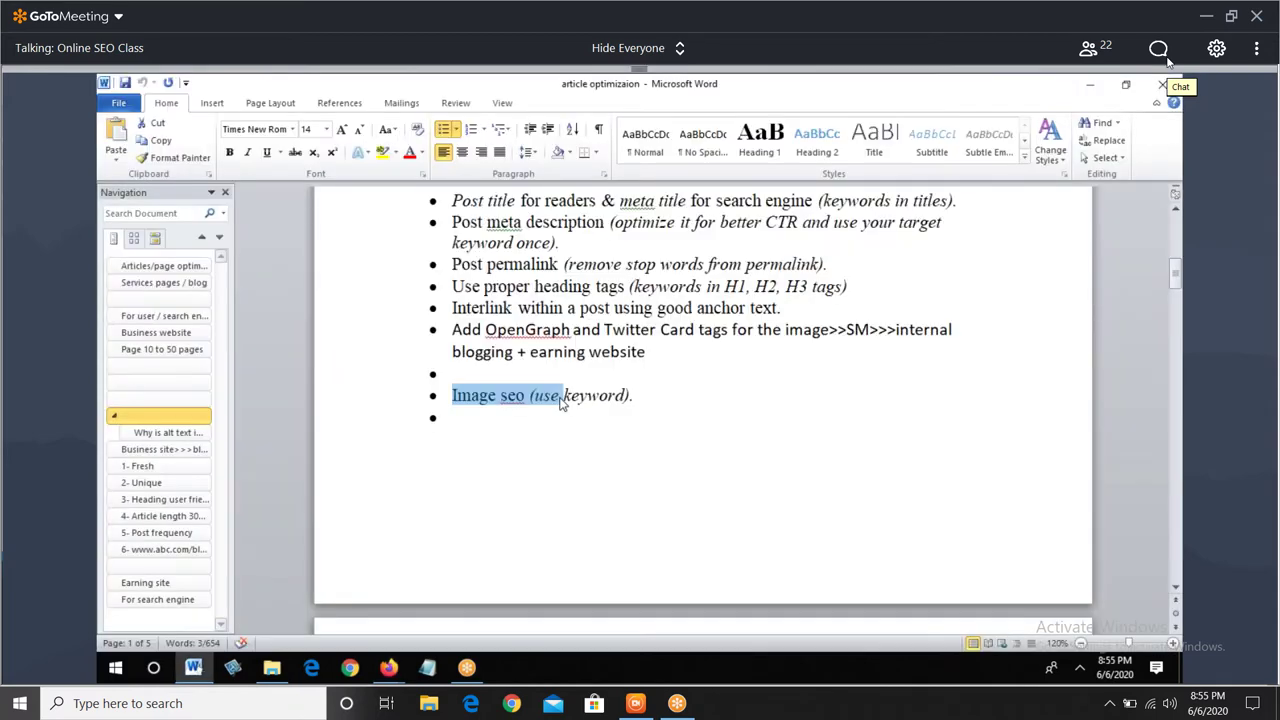
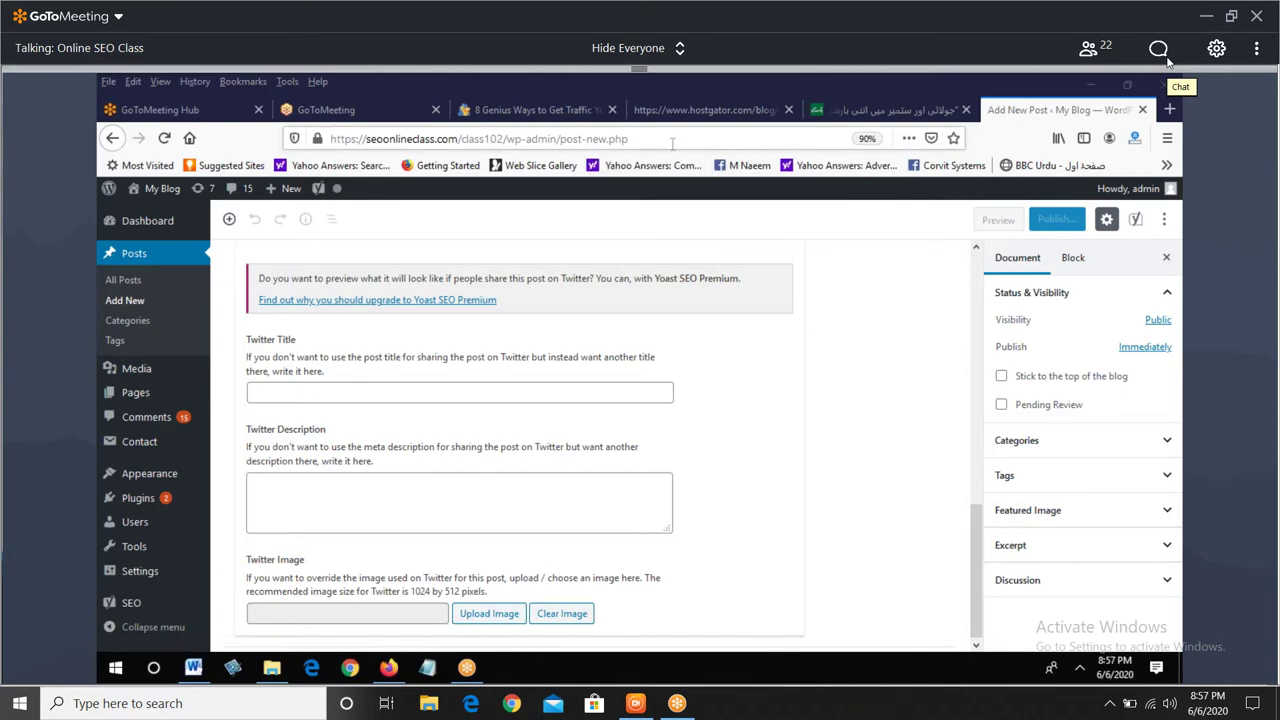
Open the meeting chat beside the shared Daily Pakistan Facebook page.
click(388, 668)
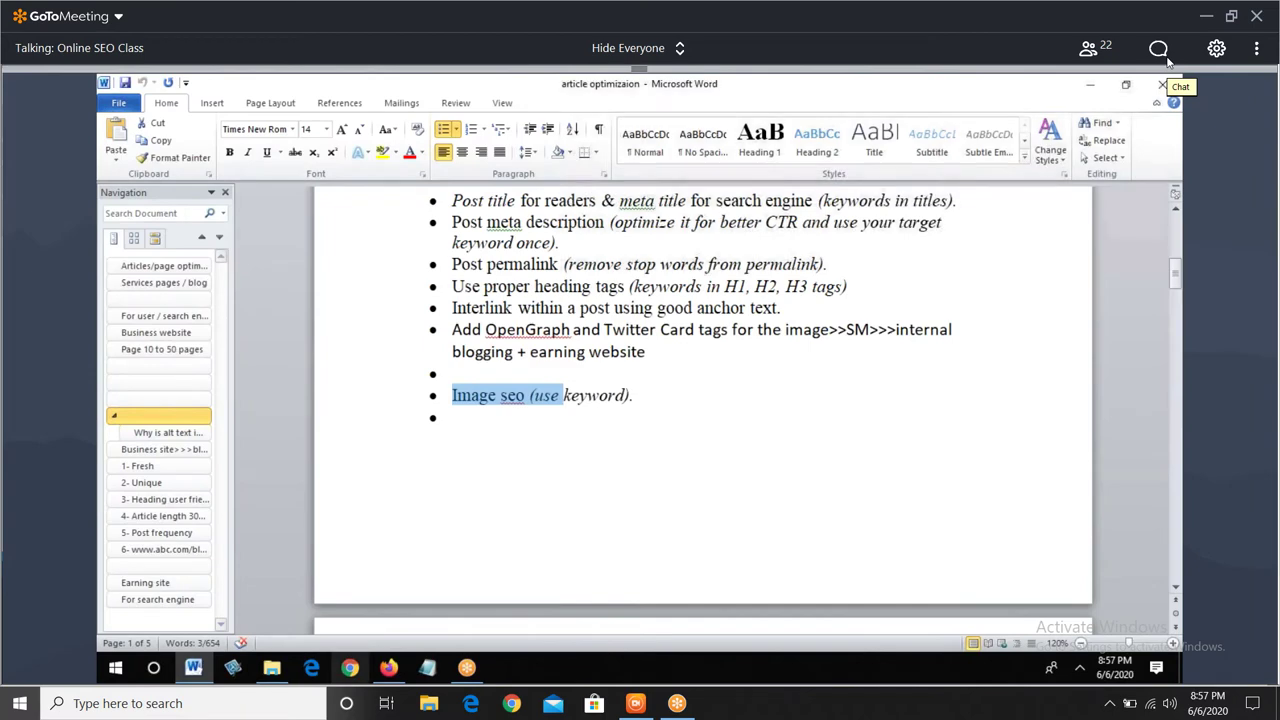
click(392, 668)
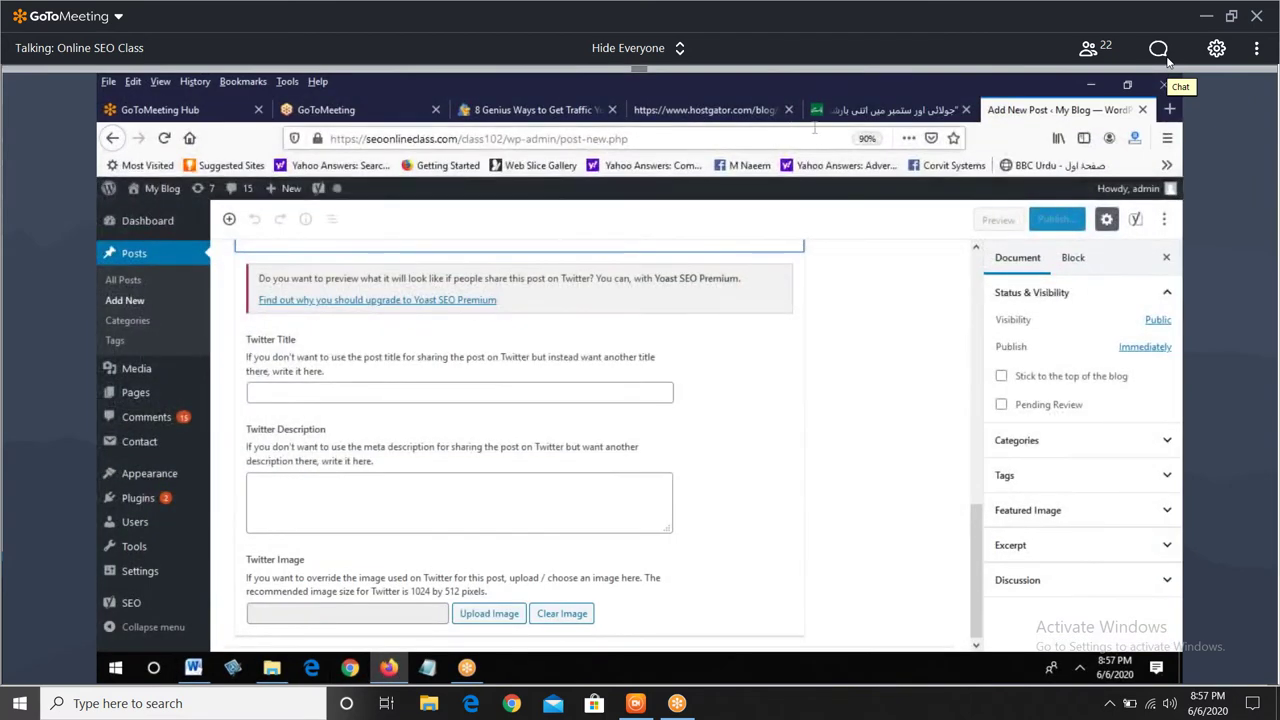
click(816, 112)
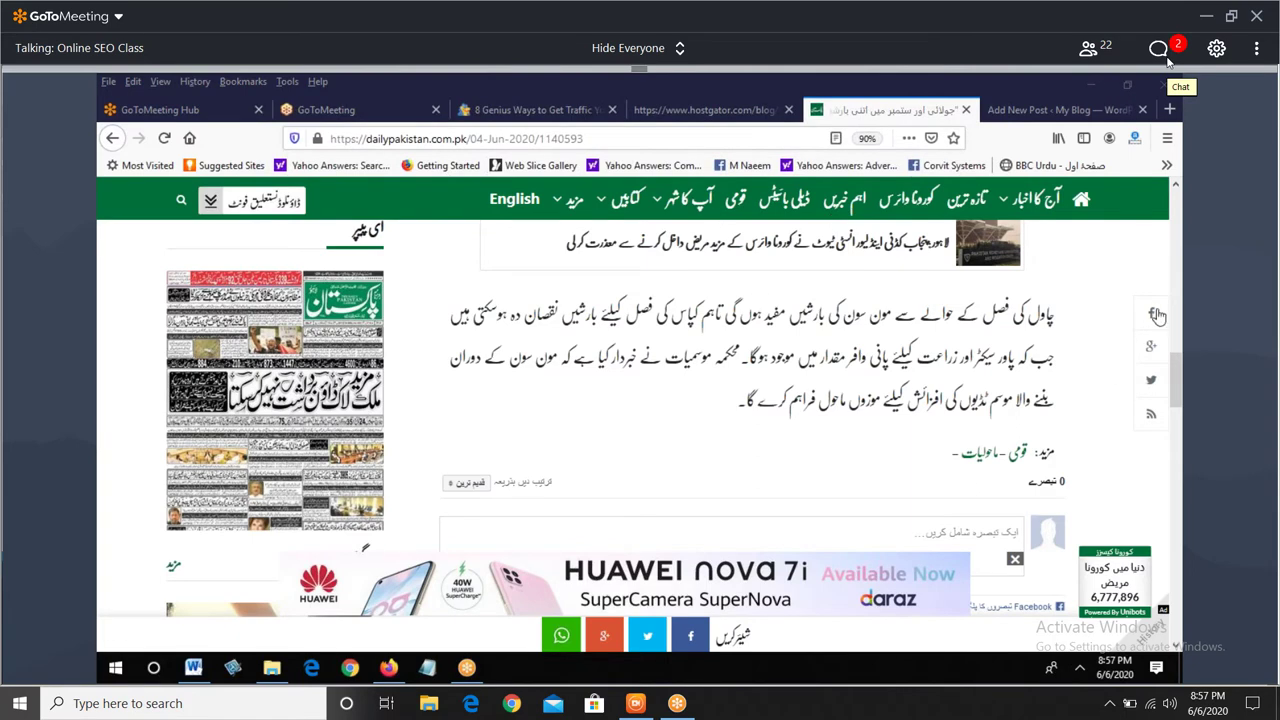
click(700, 232)
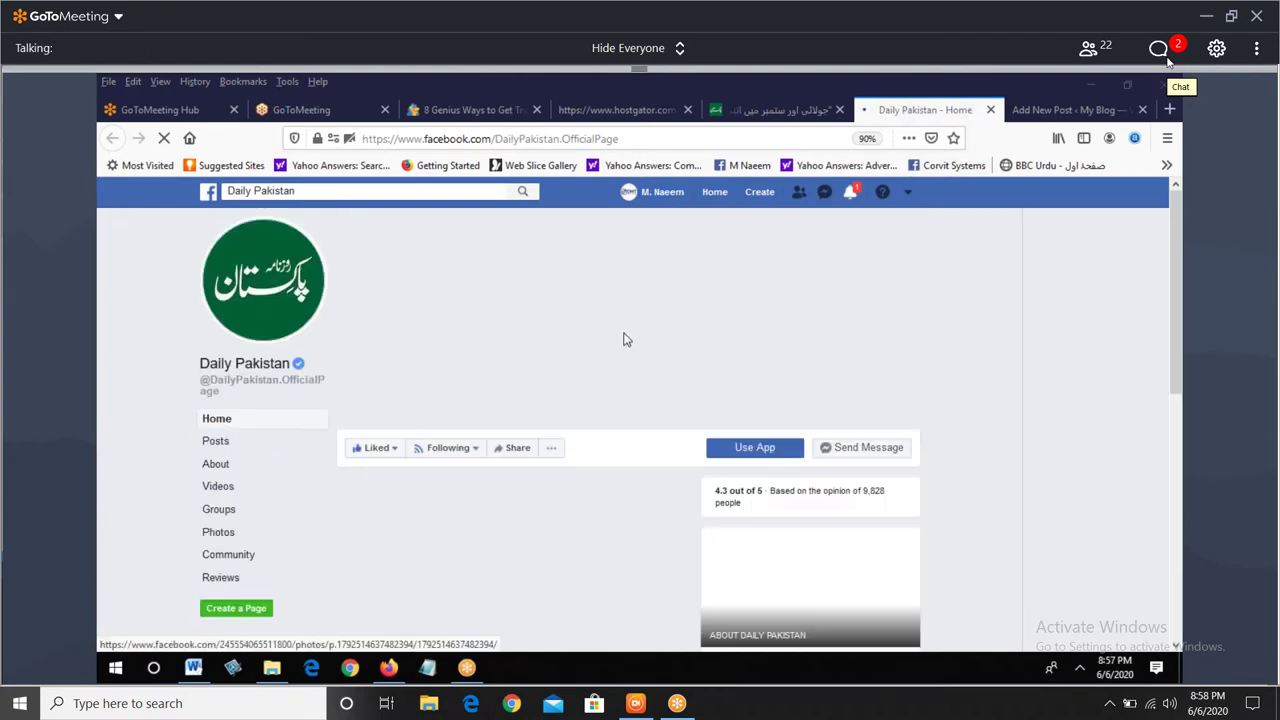
scroll(623, 340, down, 5)
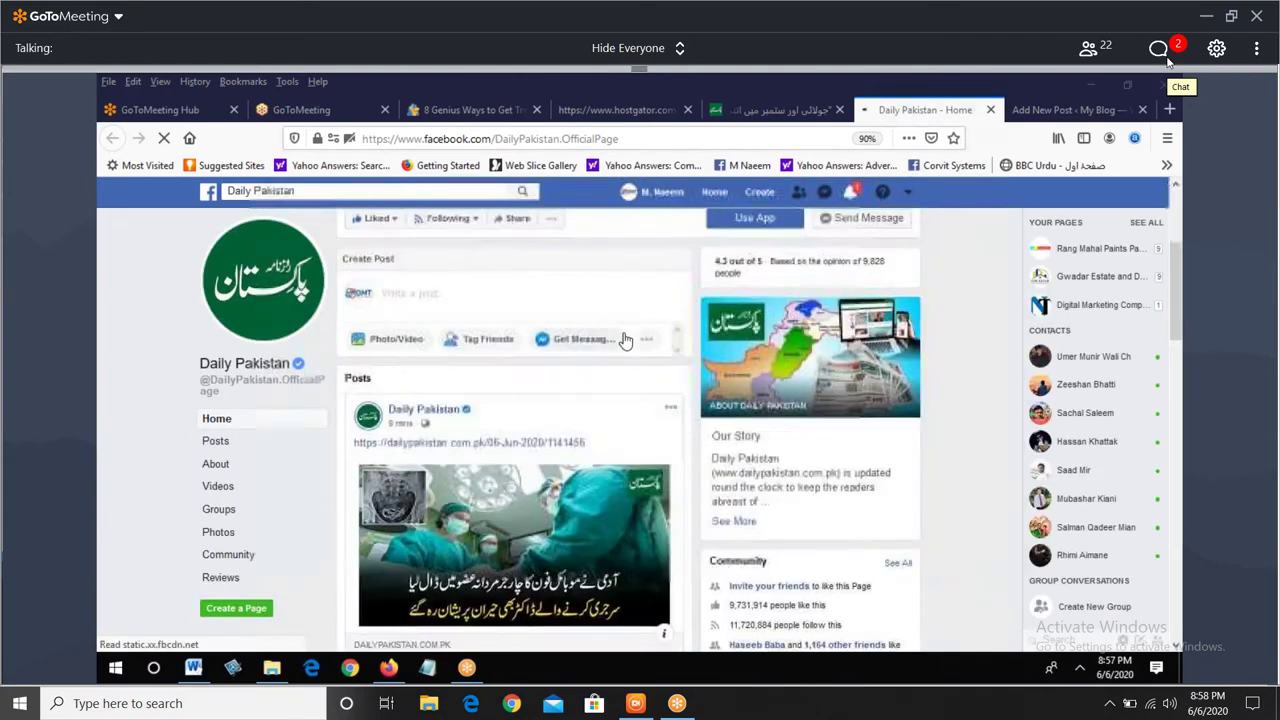
scroll(623, 340, down, 10)
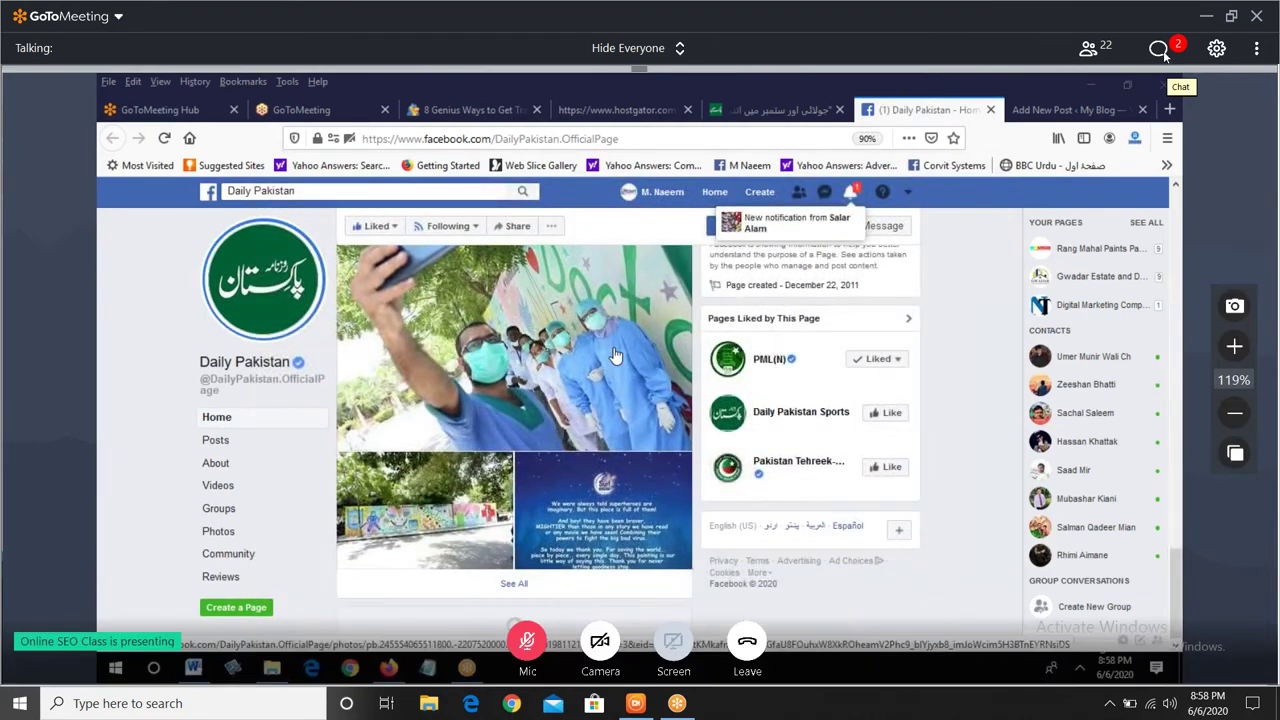
click(1162, 55)
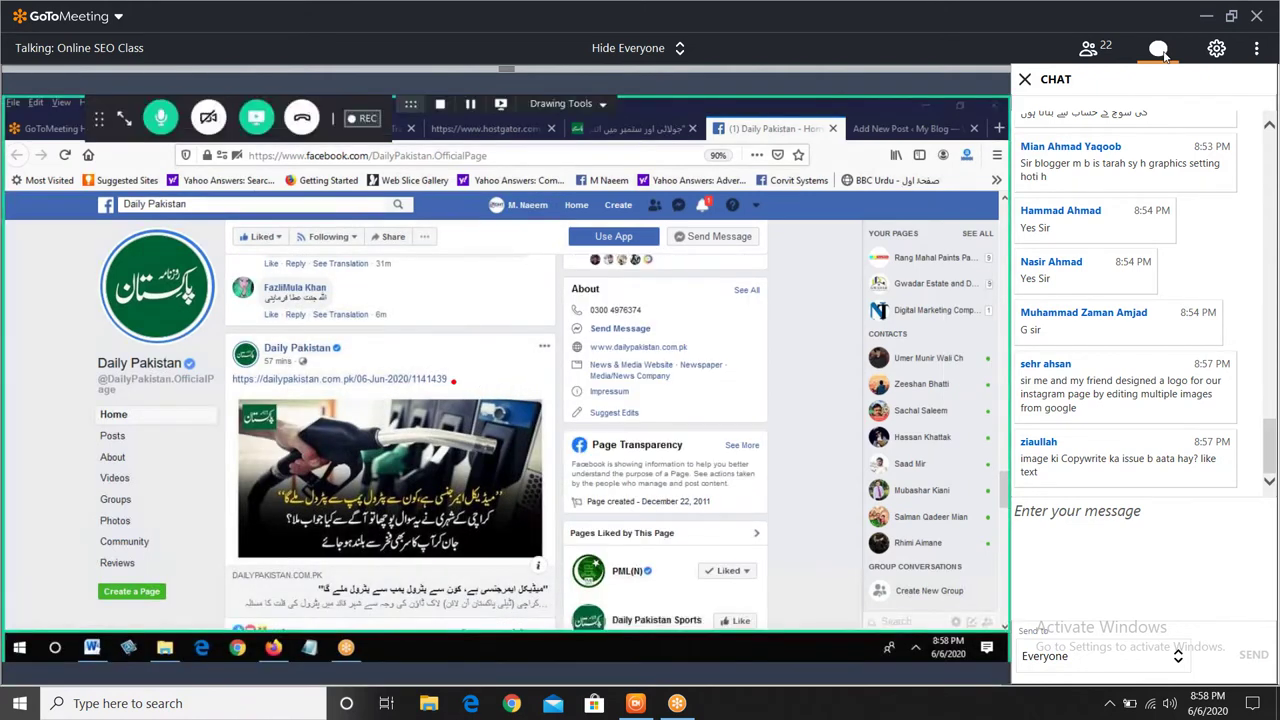
click(1160, 50)
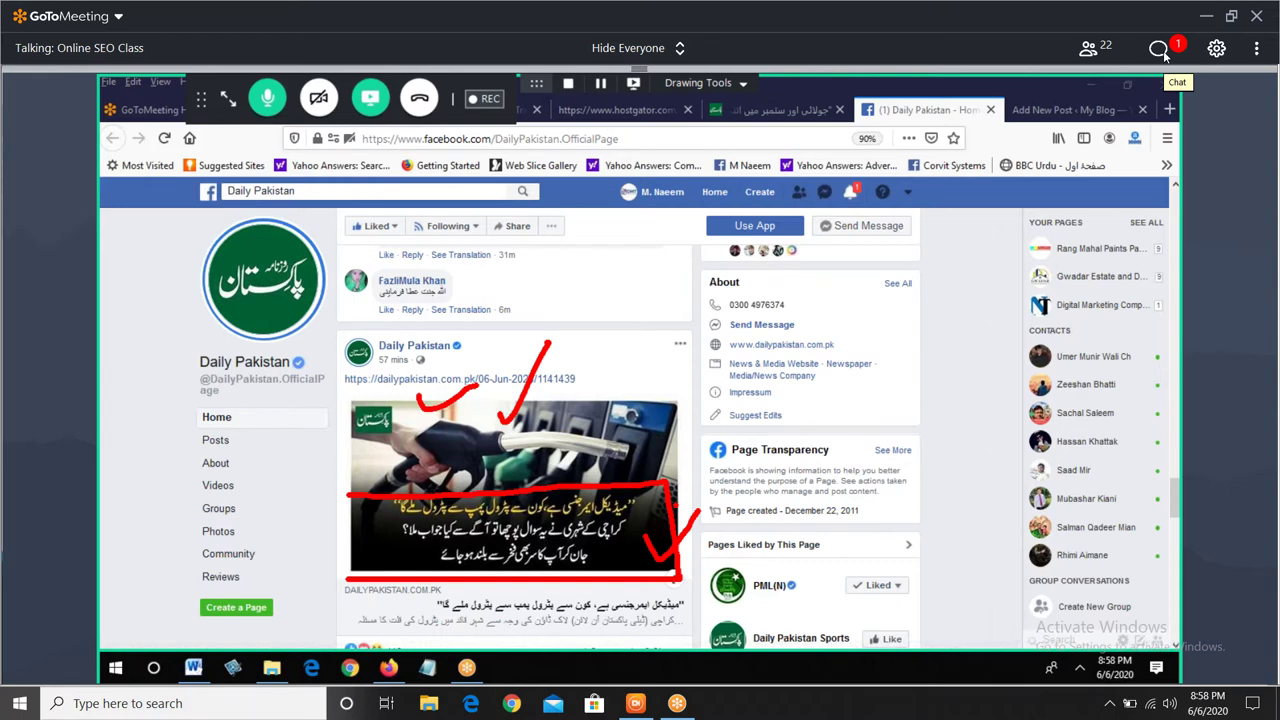
click(1163, 53)
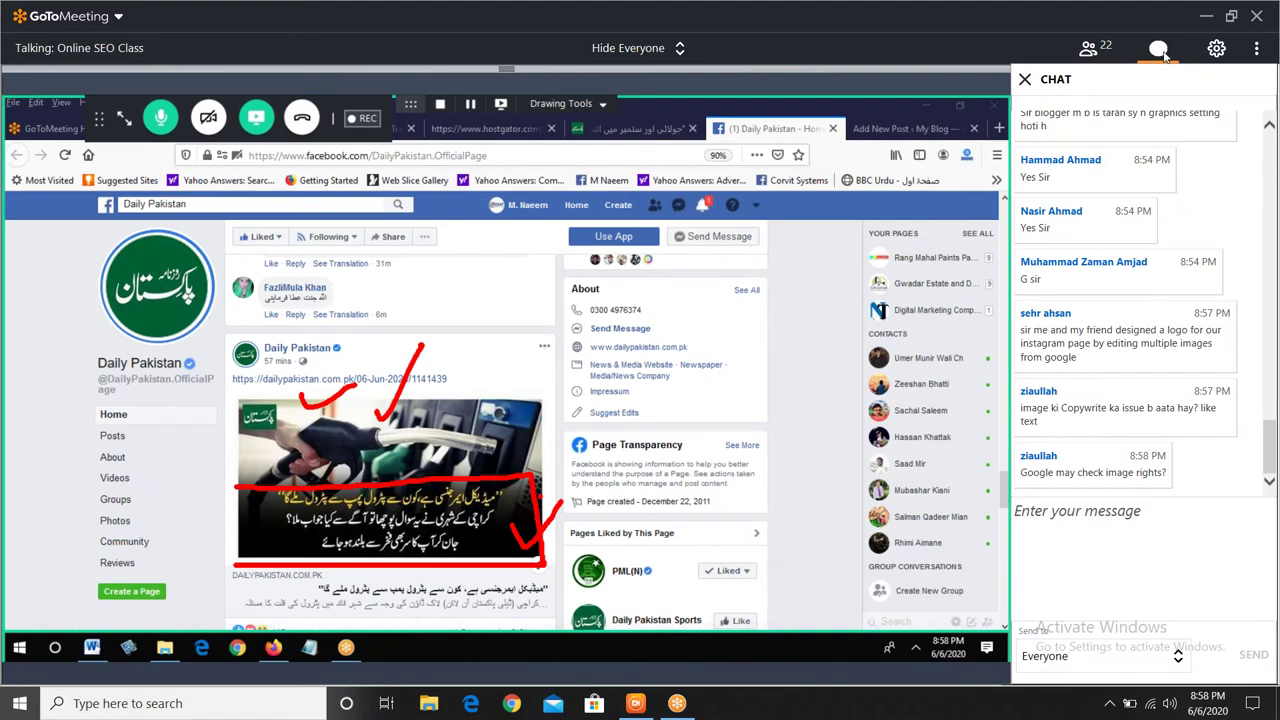
Hide the chat panel so the shared ImagesMall search page fills the window.
click(1162, 52)
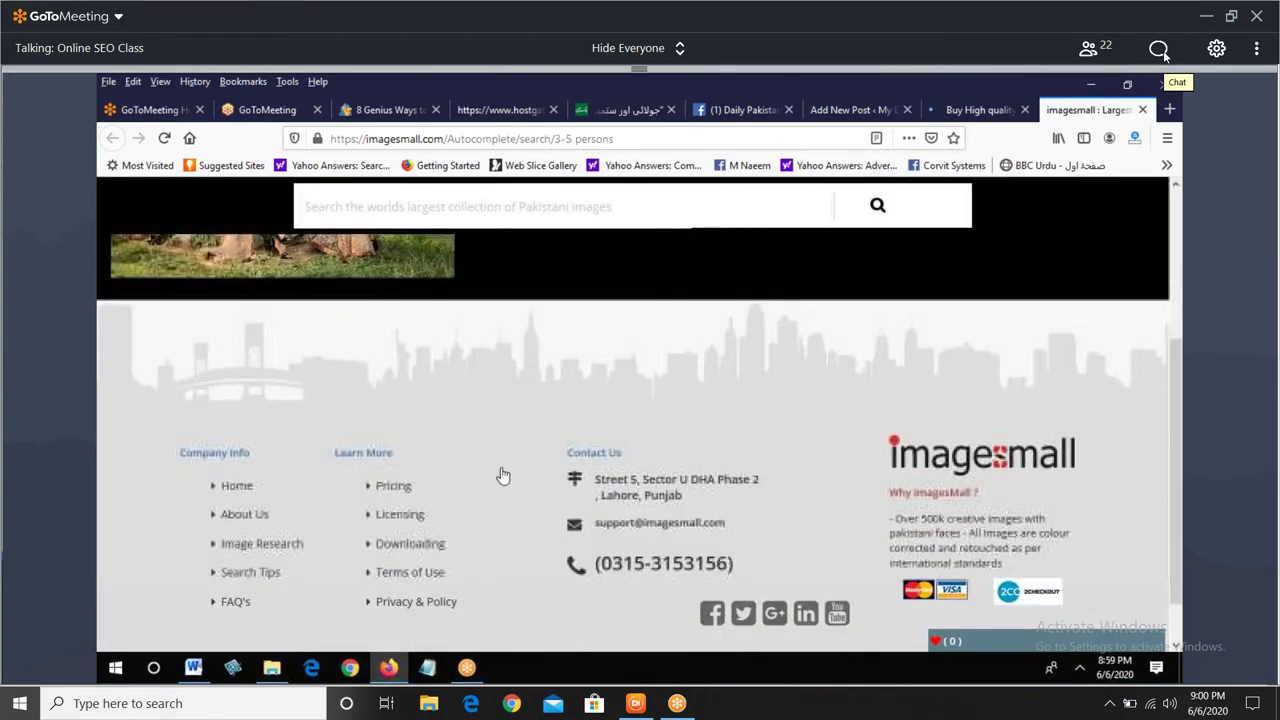
click(390, 488)
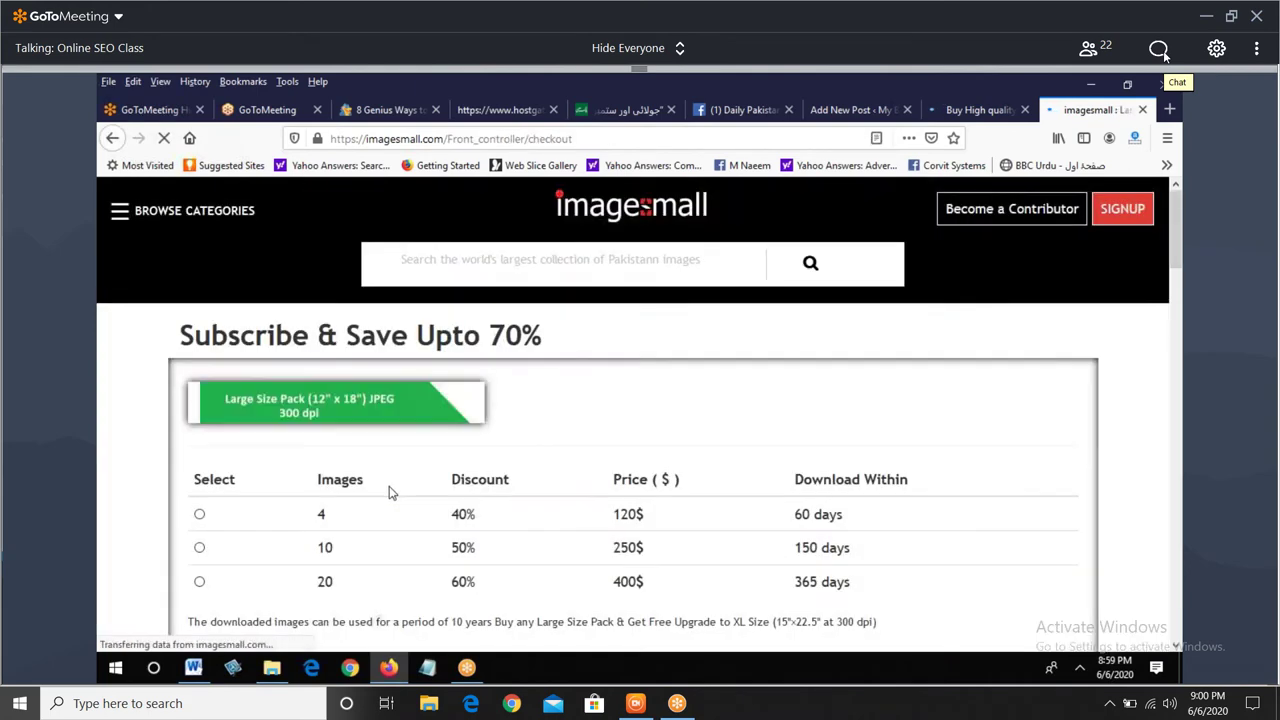
scroll(592, 483, down, 1)
scroll(592, 483, down, 5)
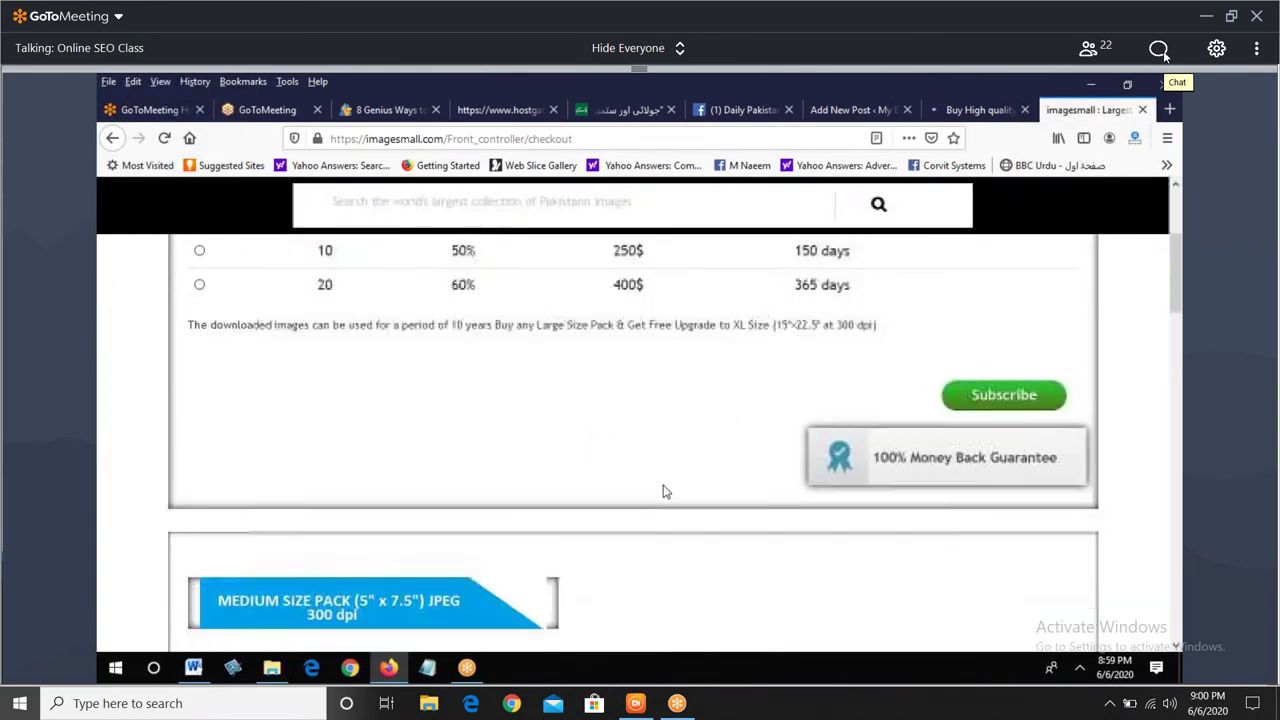
scroll(663, 492, down, 3)
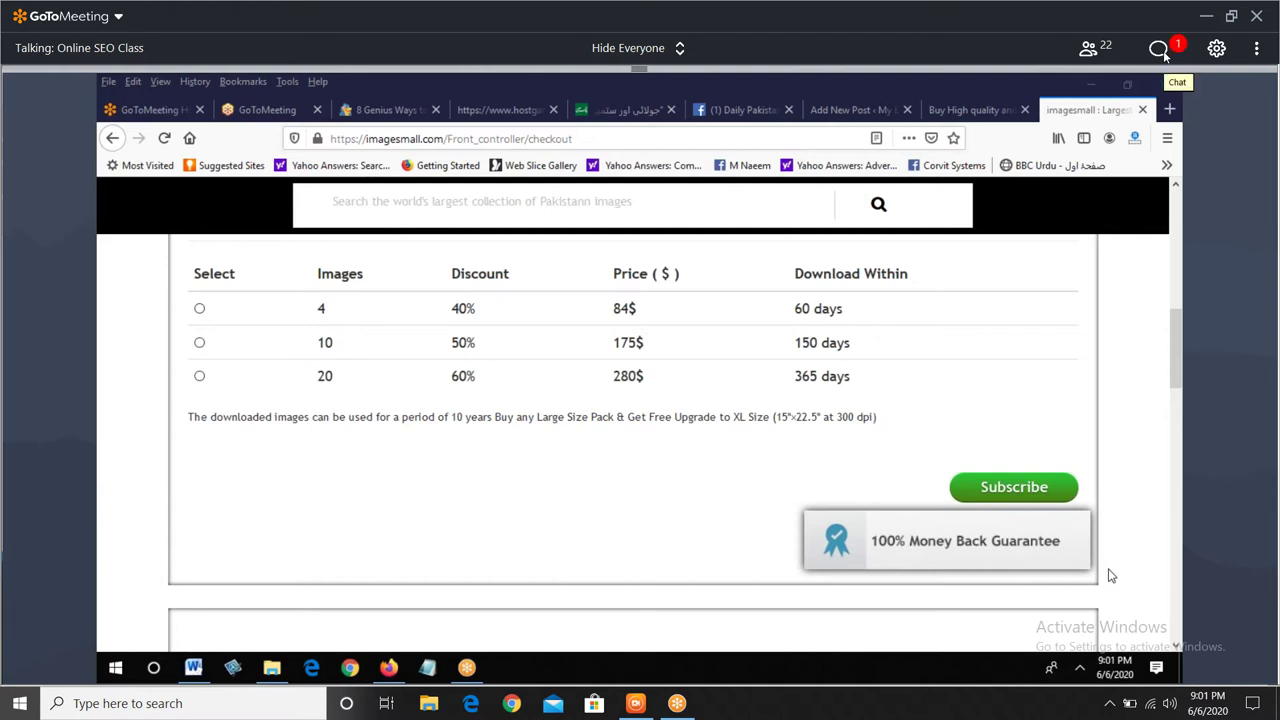
click(1160, 50)
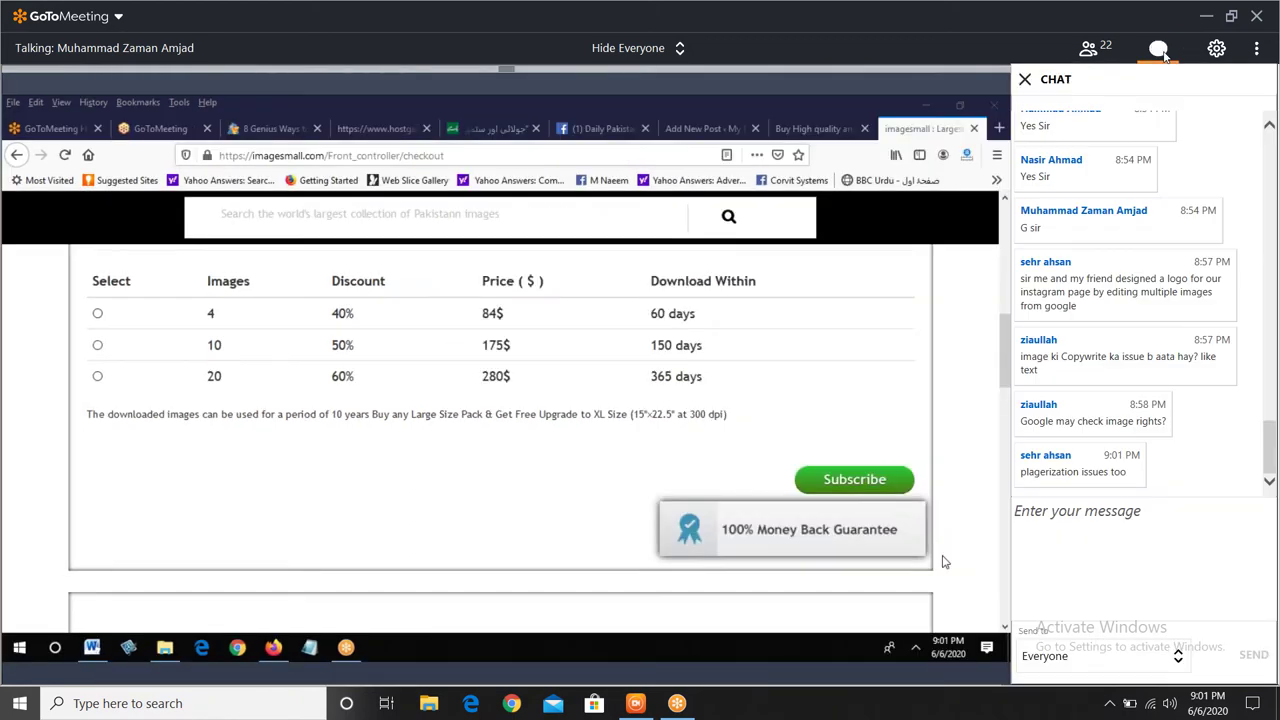
click(1162, 52)
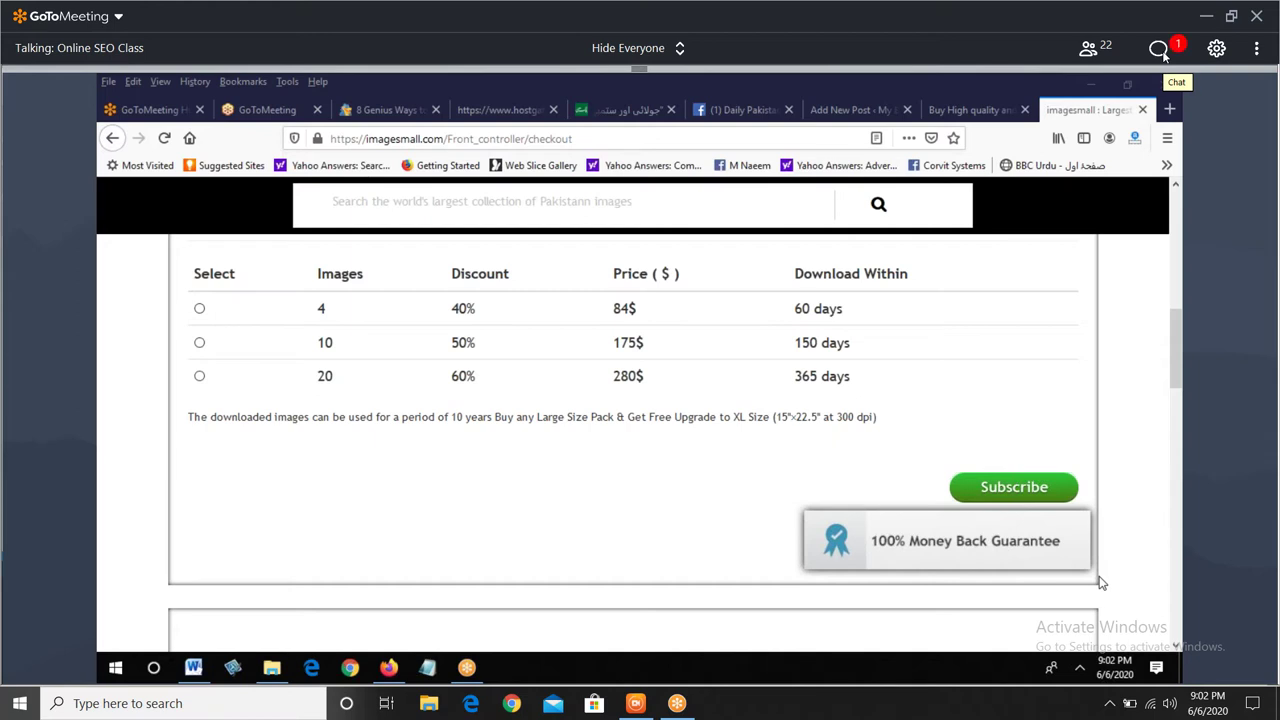
click(1160, 50)
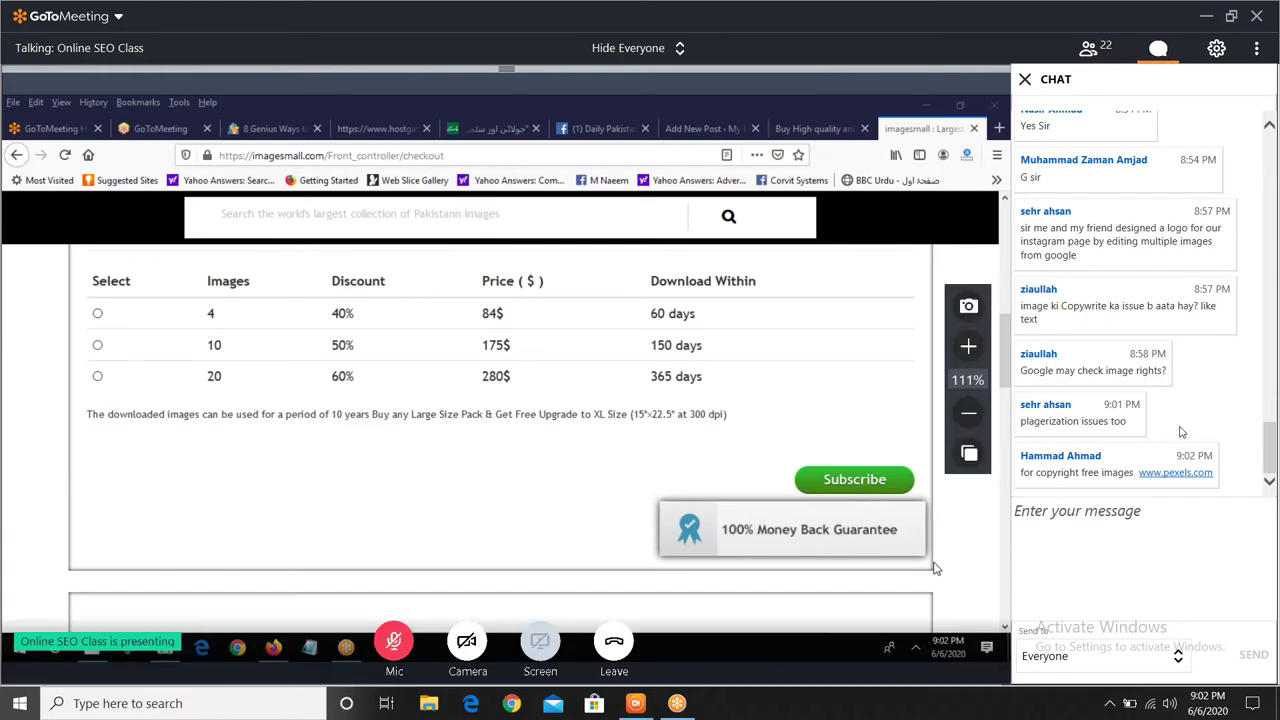
click(1158, 477)
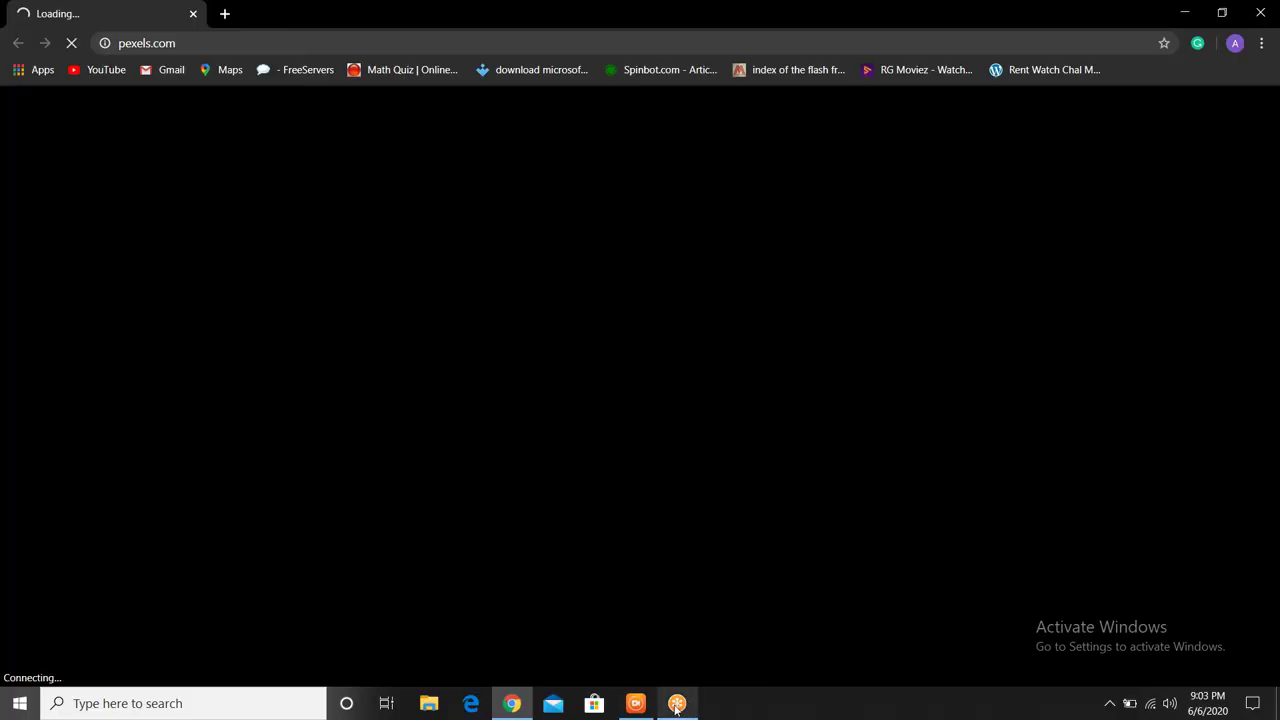
click(677, 703)
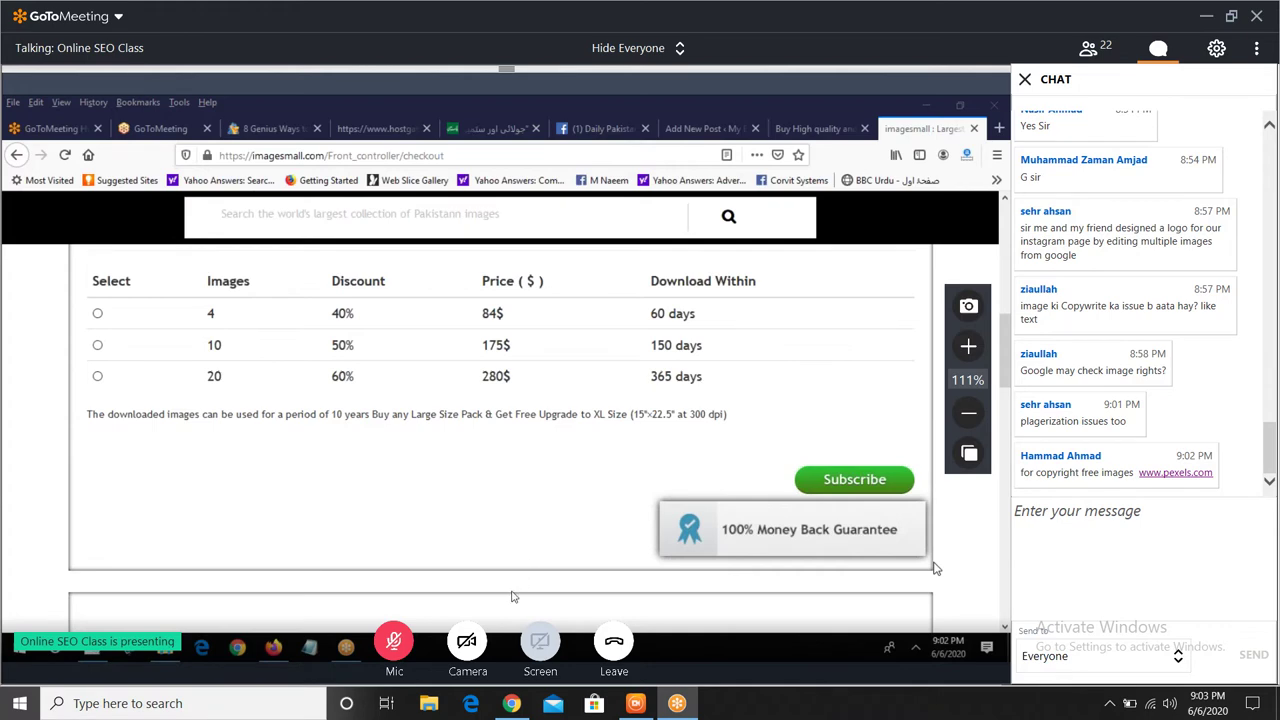
click(511, 703)
click(1260, 12)
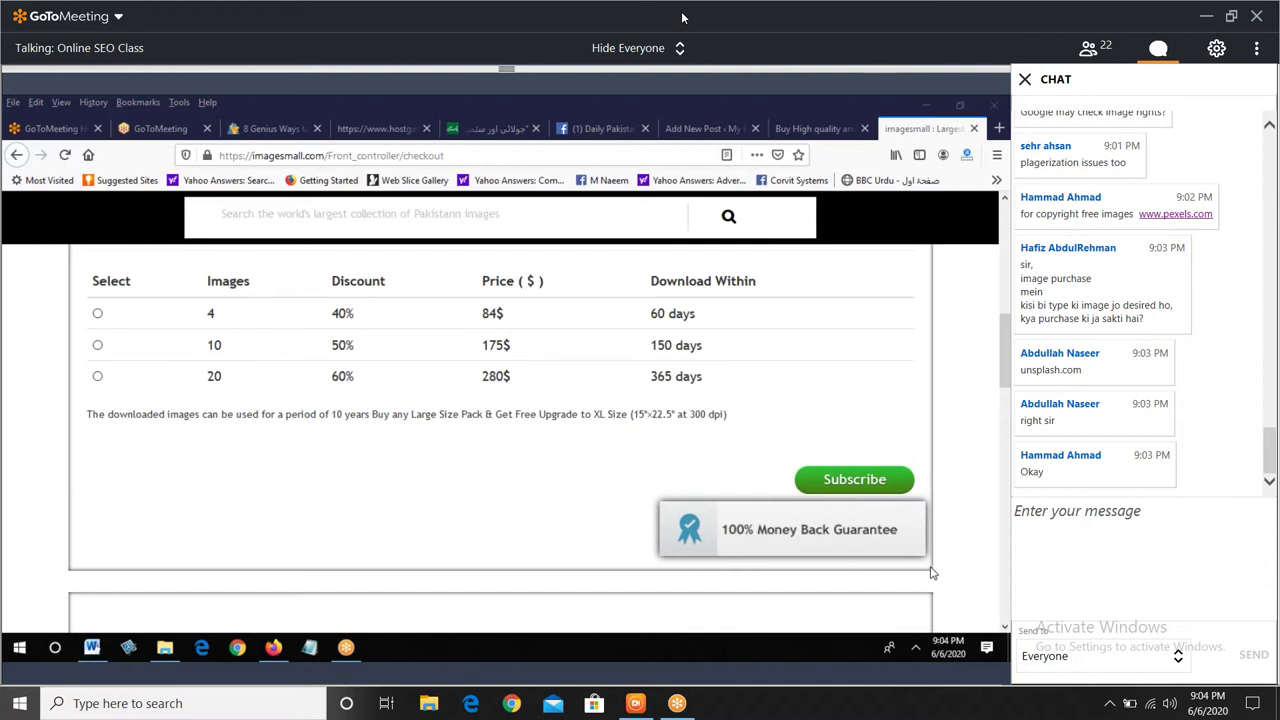
Switch the shared Firefox window to the imagesmall checkout page with its pricing table.
click(274, 646)
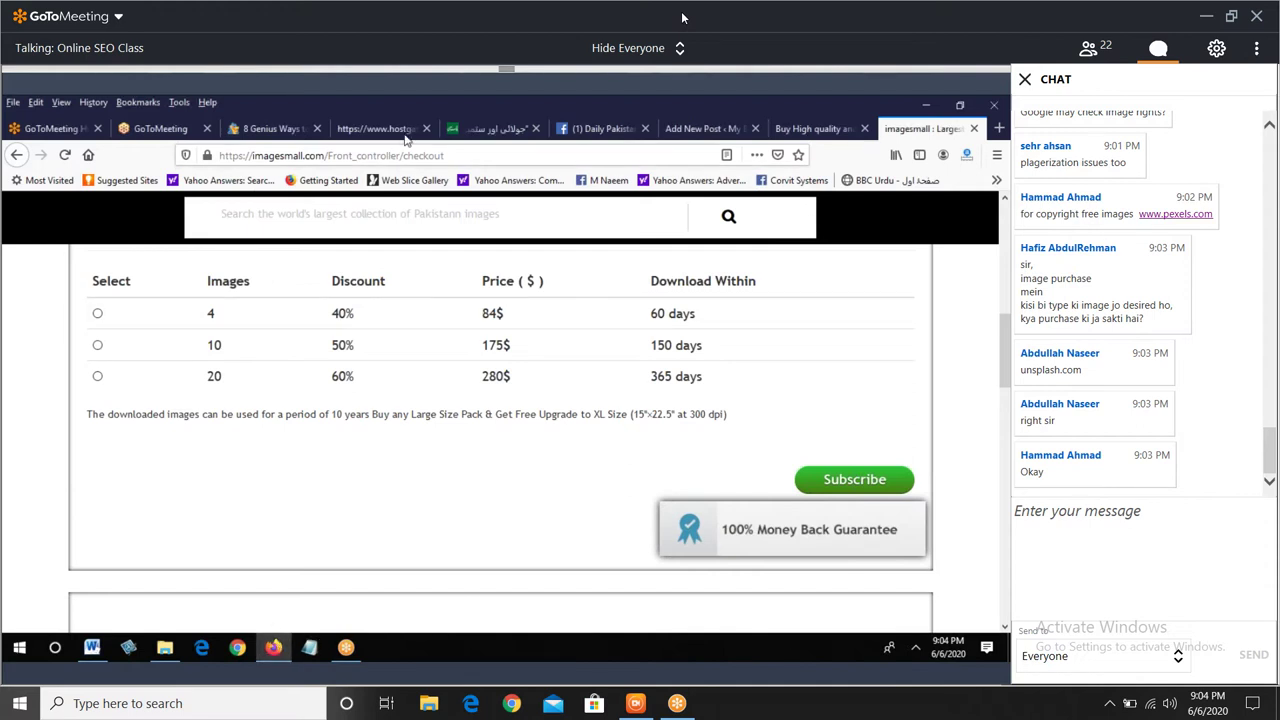
click(586, 130)
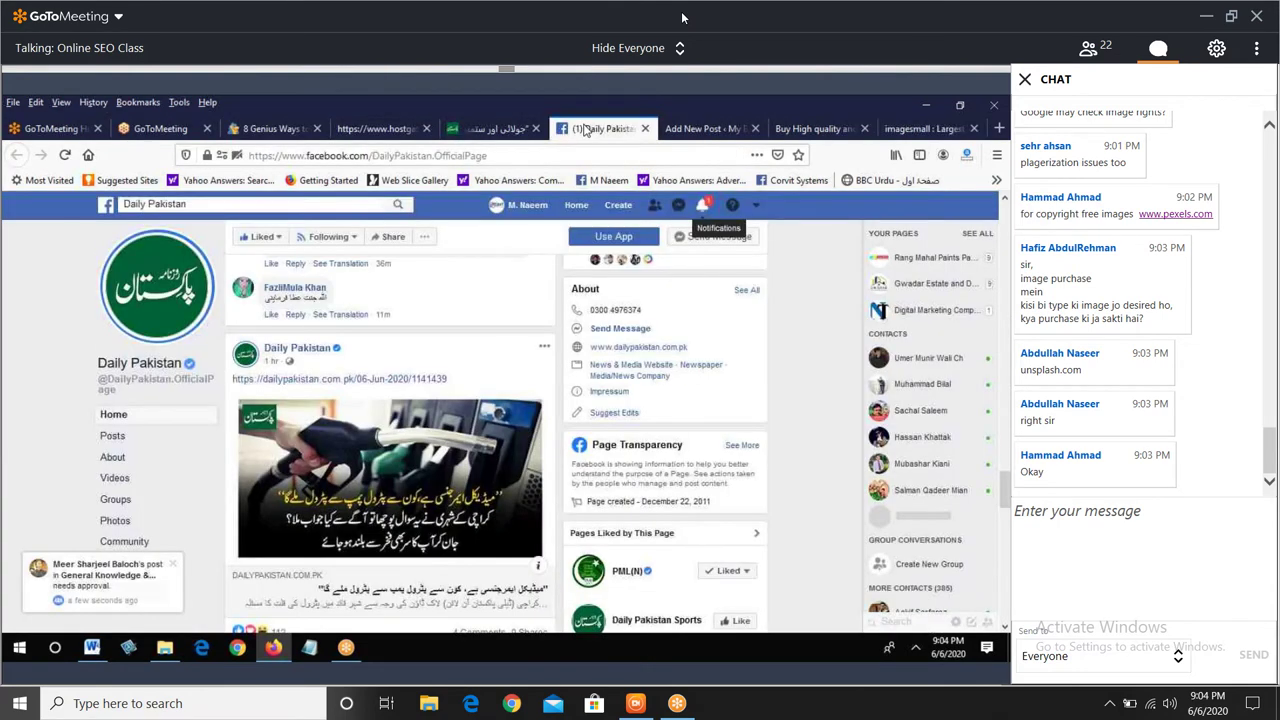
Load google.com in the Daily Pakistan tab.
click(494, 128)
click(411, 156)
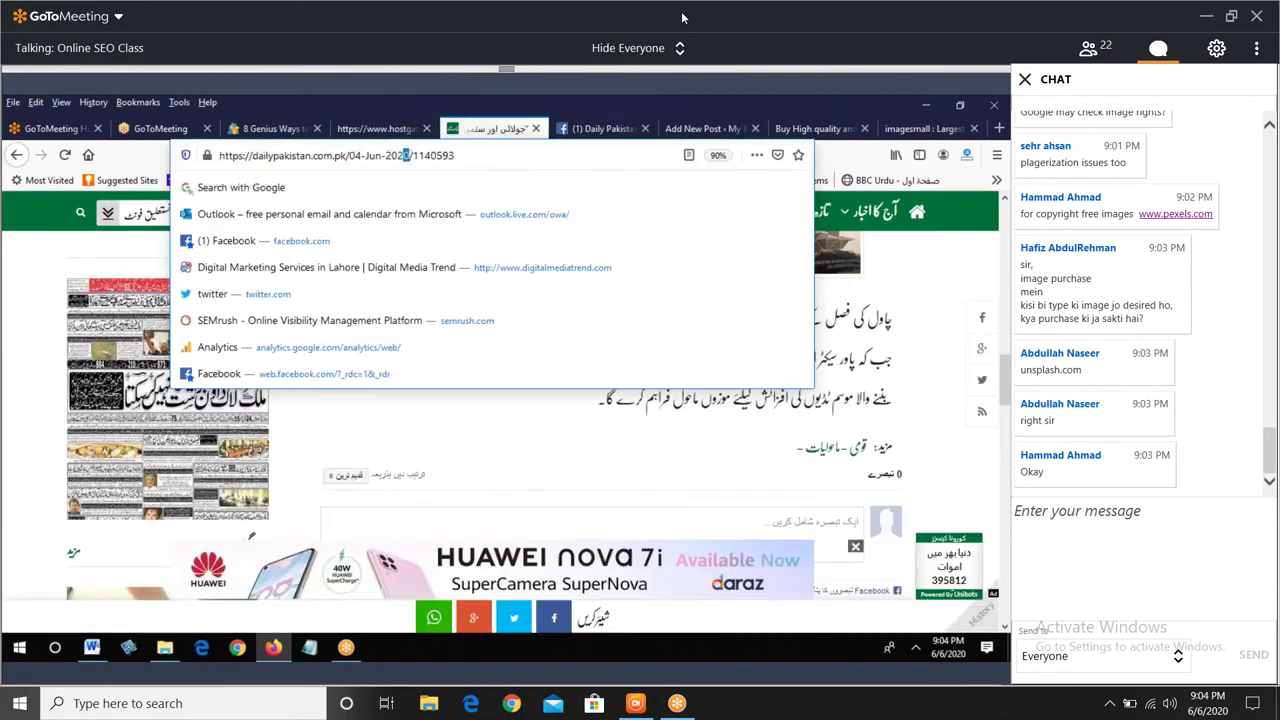
key(BackSpace)
text(www.a)
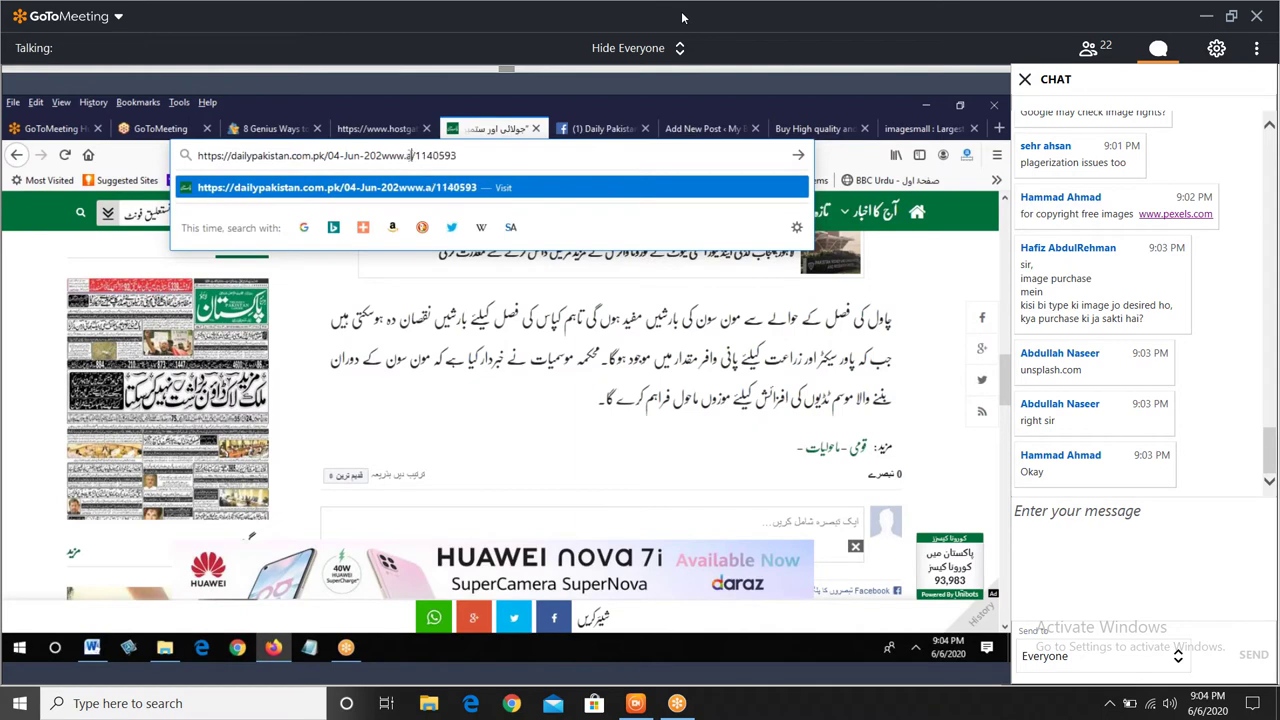
text(a)
key(ctrl+a)
text(google.com)
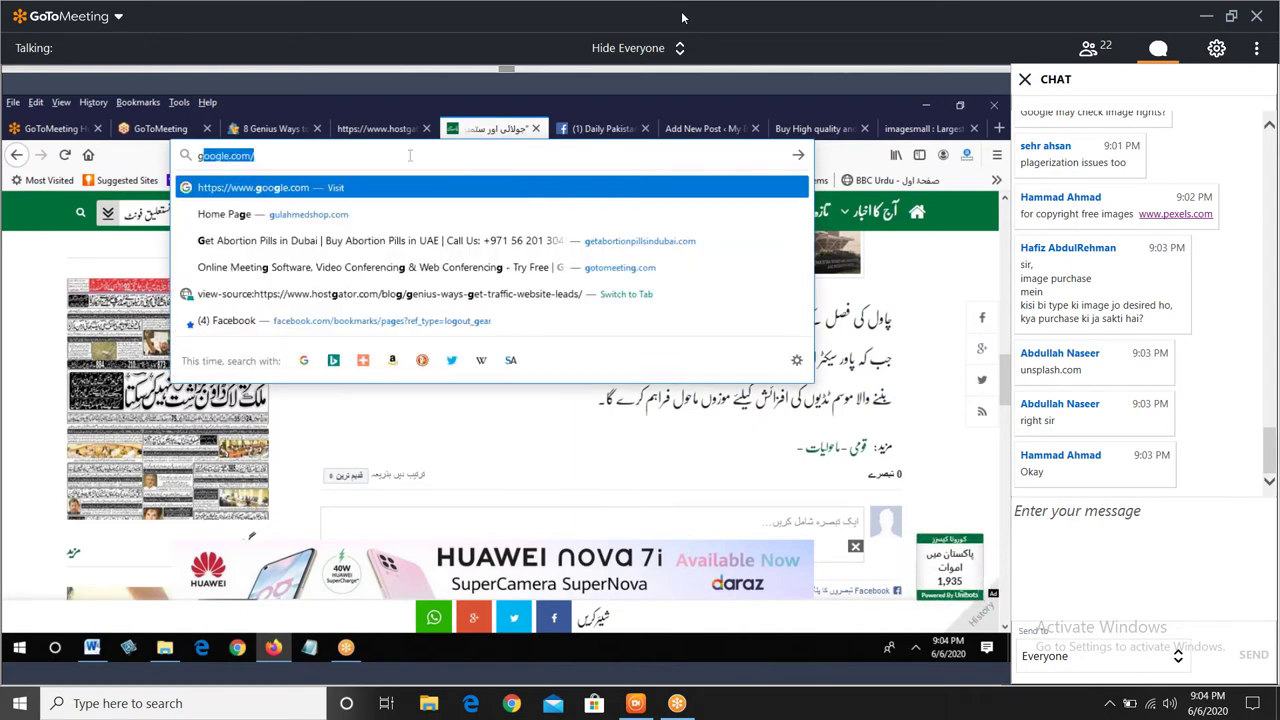
key(Return)
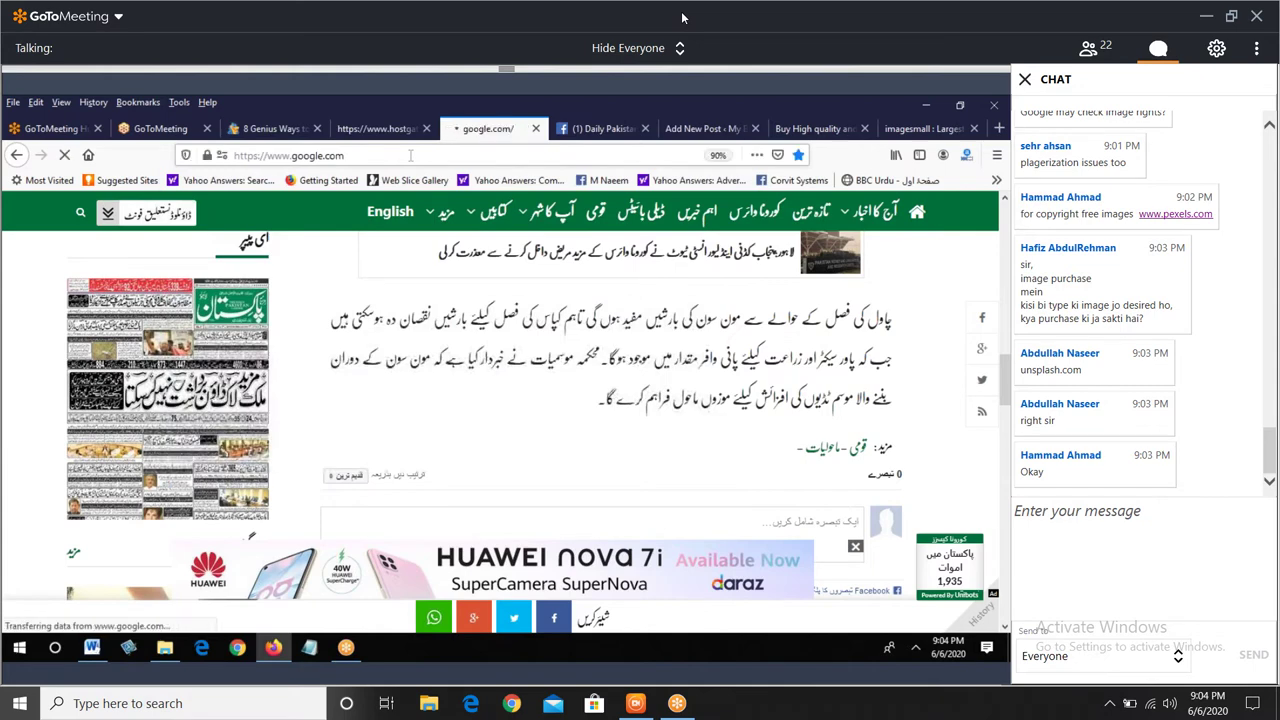
Search 'download free images', then rerun it as 'download images' without 'free'.
text(down)
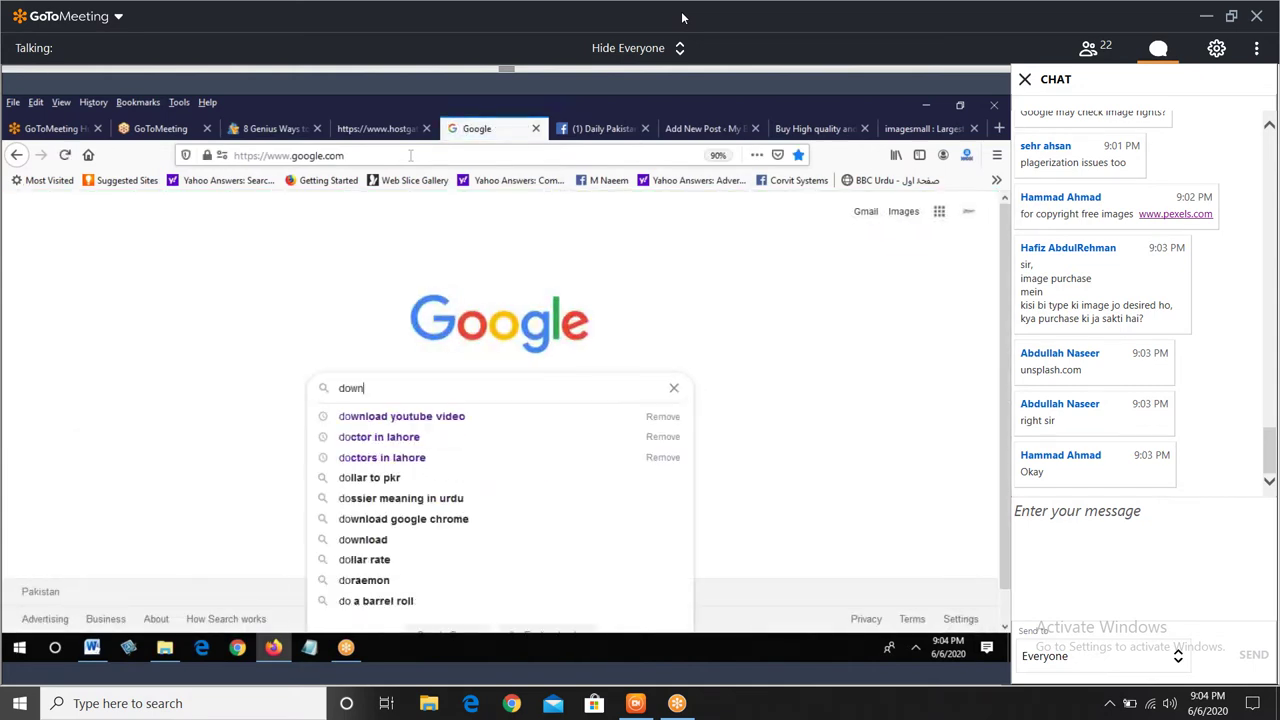
text(load free )
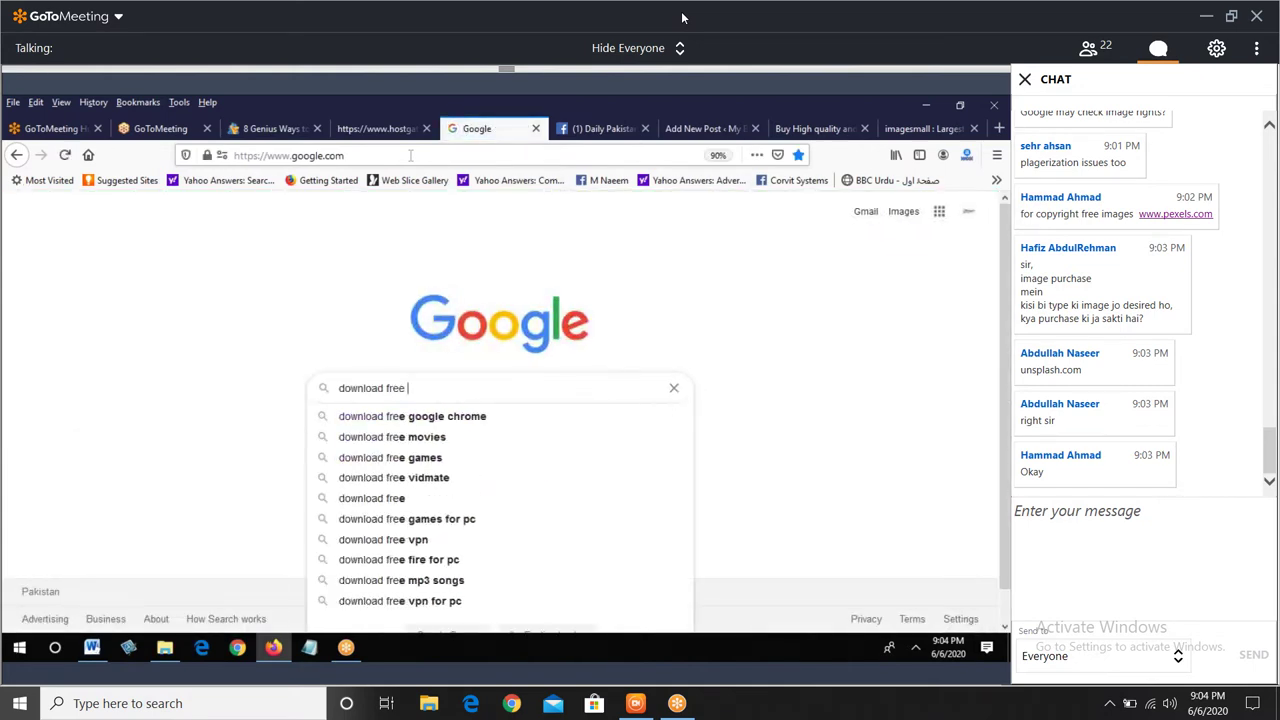
text(images)
key(Return)
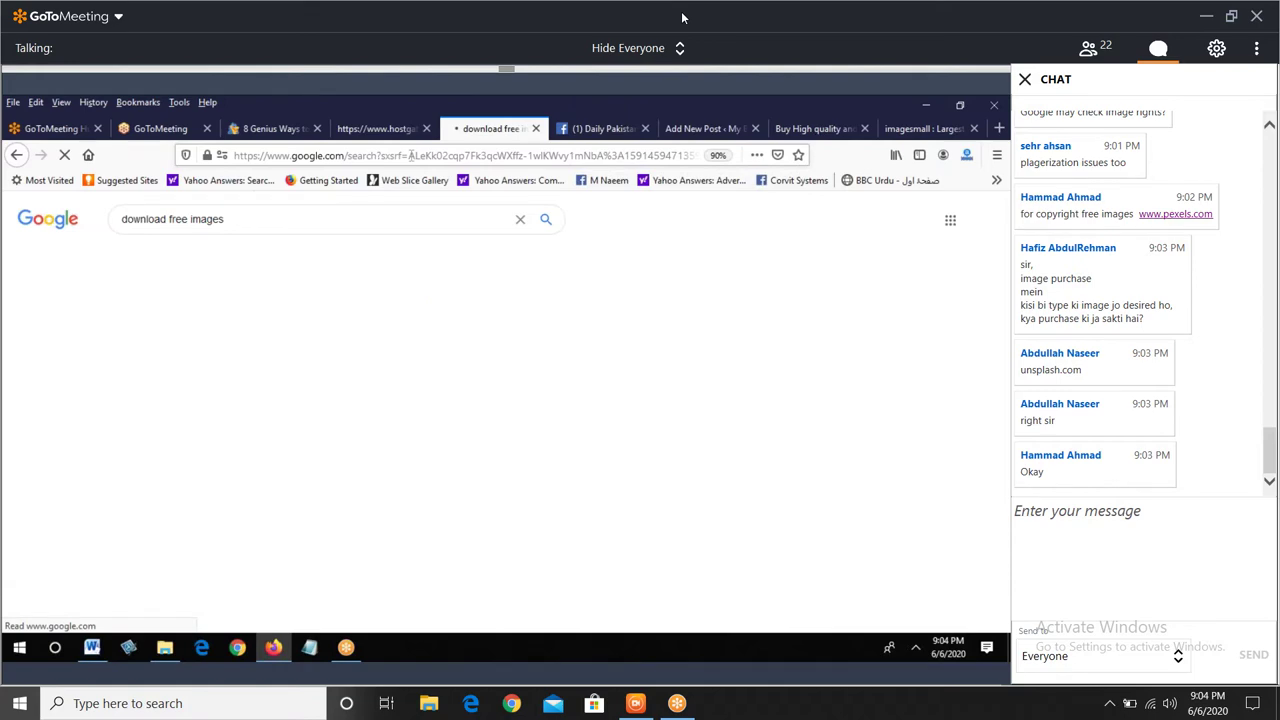
scroll(341, 337, down, 10)
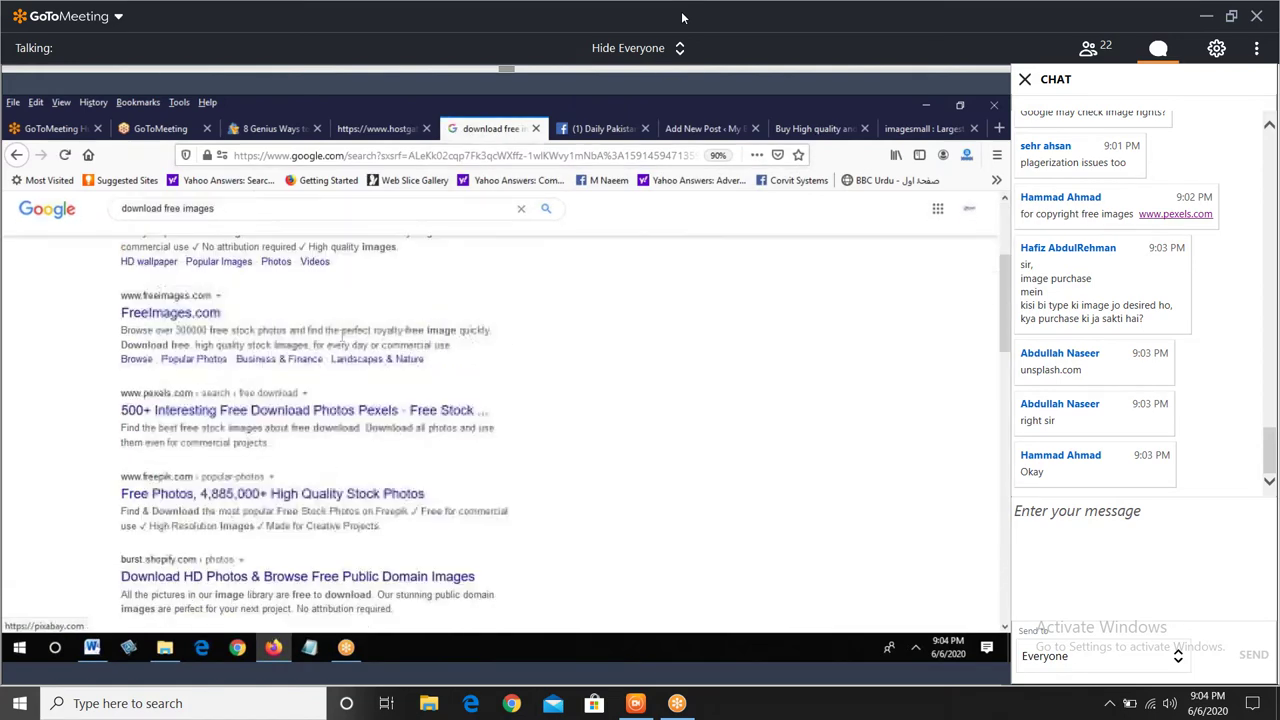
scroll(341, 337, up, 10)
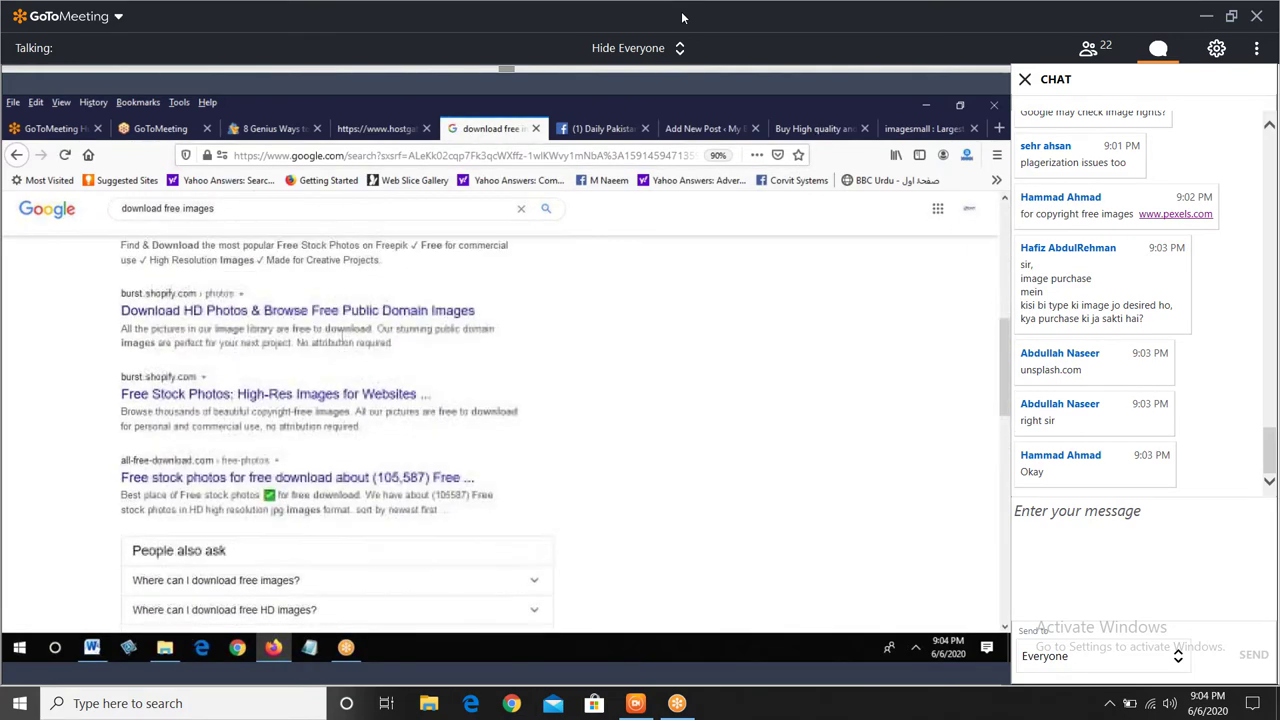
drag(191, 219, 168, 219)
key(BackSpace)
key(Return)
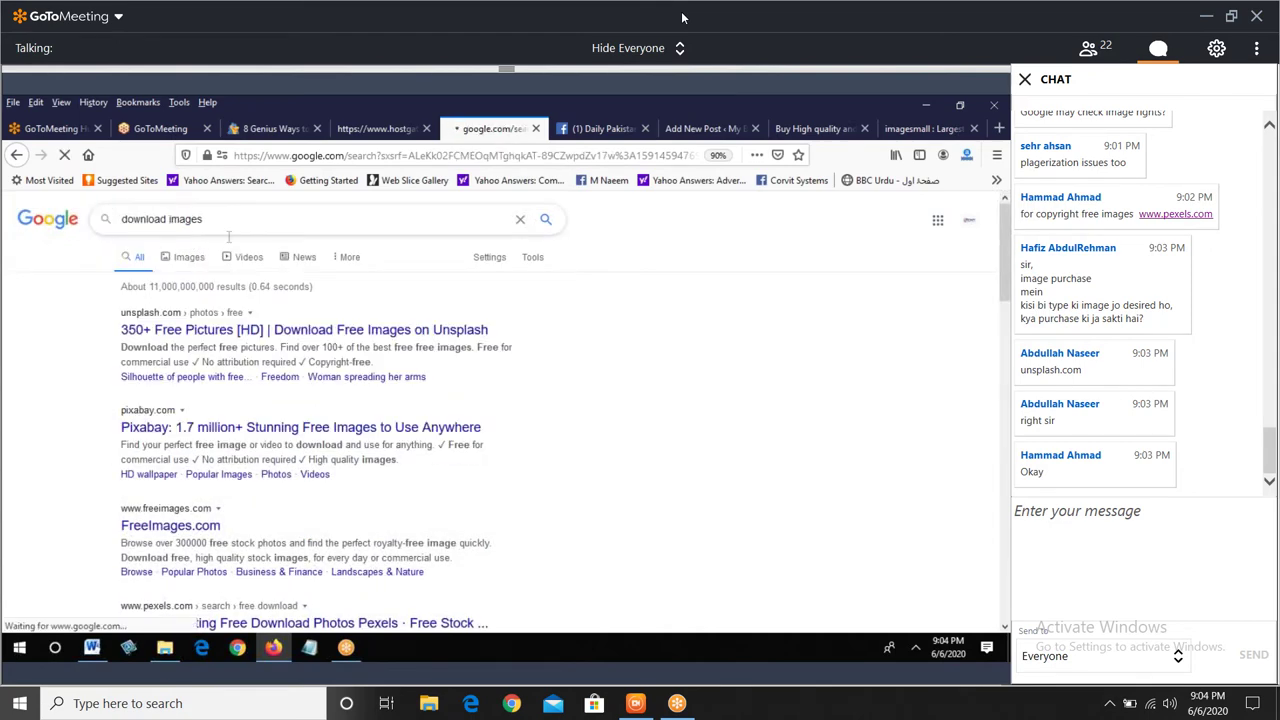
Open the Shutterstock ad in a new tab and scroll through the free-image results.
right_click(287, 339)
click(288, 343)
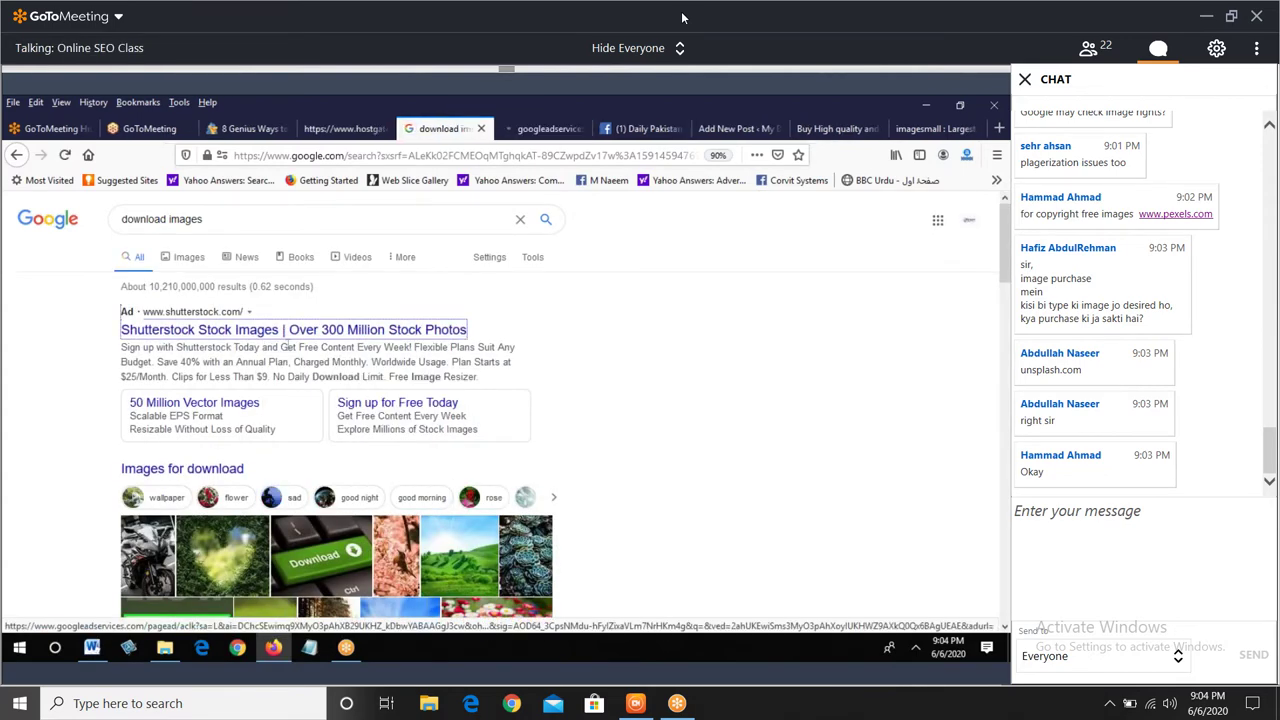
scroll(287, 350, down, 5)
scroll(287, 350, down, 2)
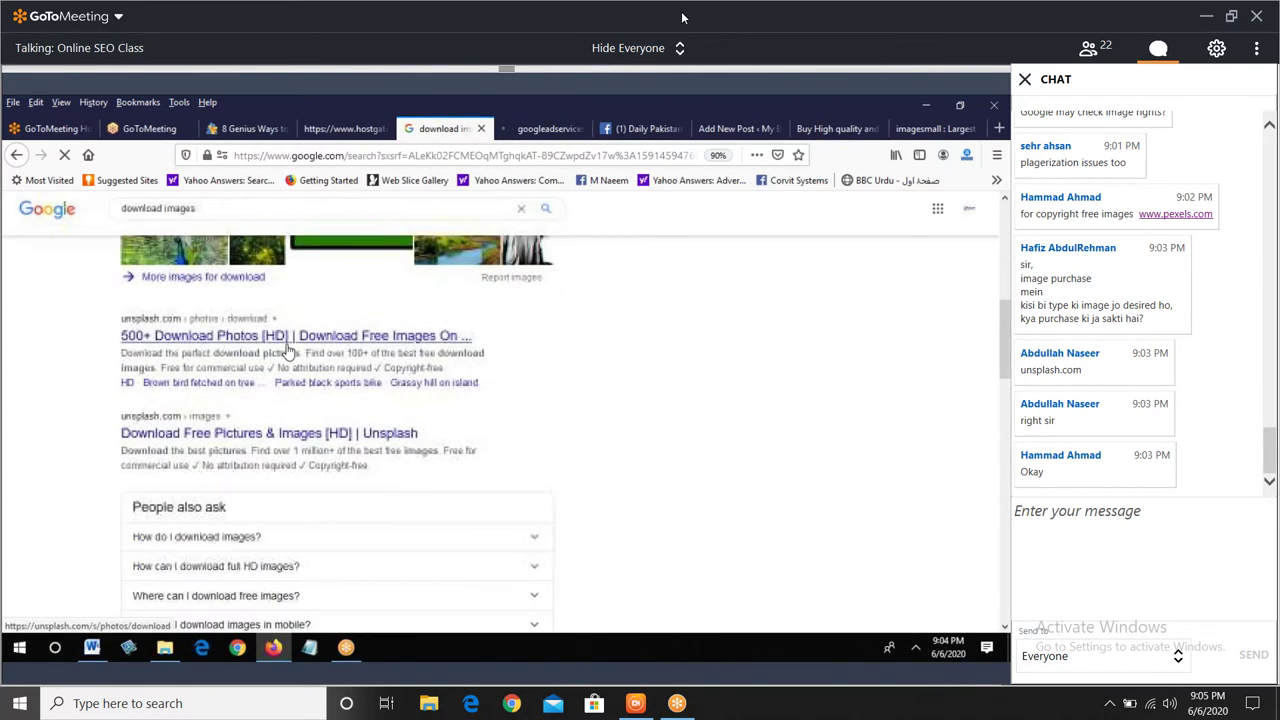
scroll(288, 350, down, 2)
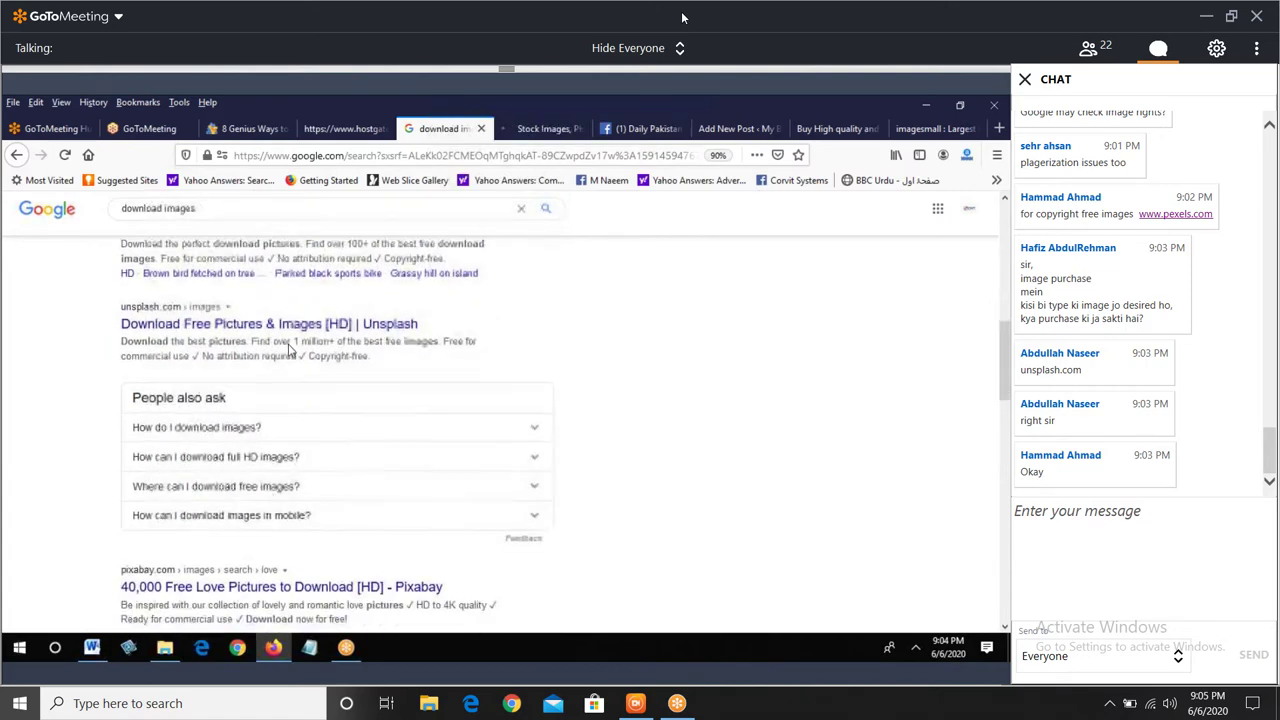
scroll(288, 350, down, 3)
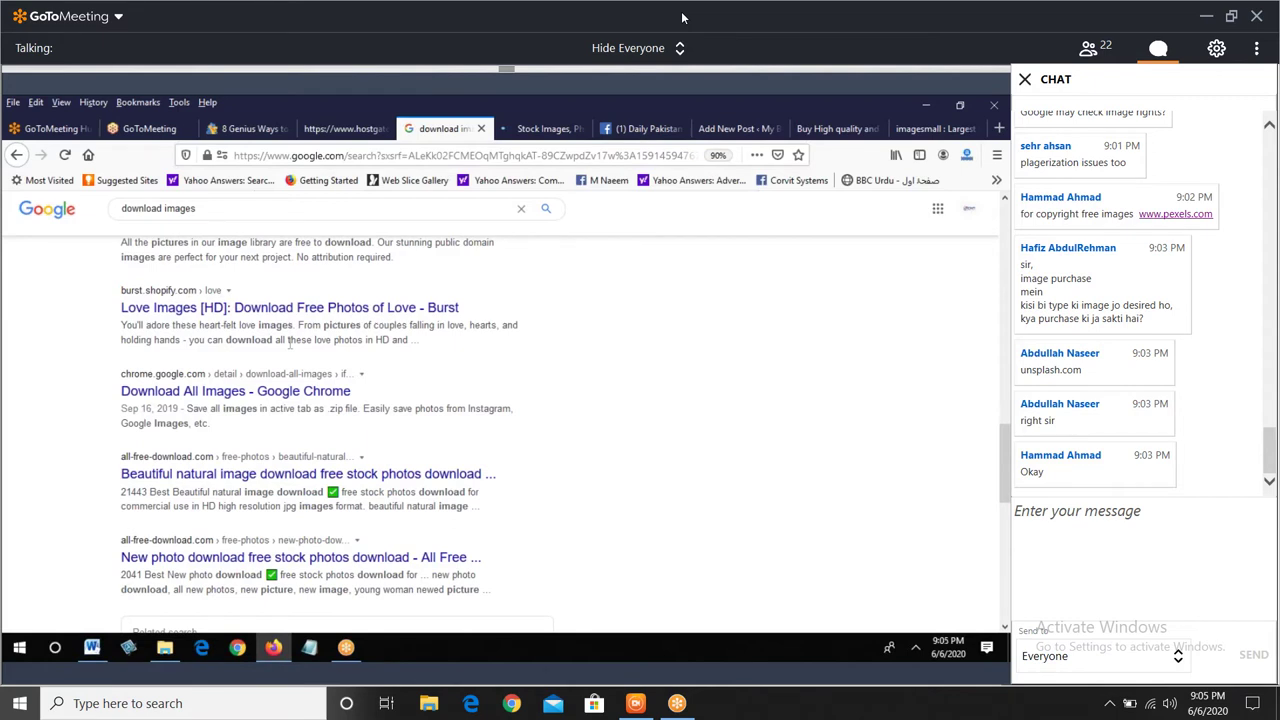
Search 'download images indian', open the Indian flag result, then view the Shutterstock tab.
click(270, 211)
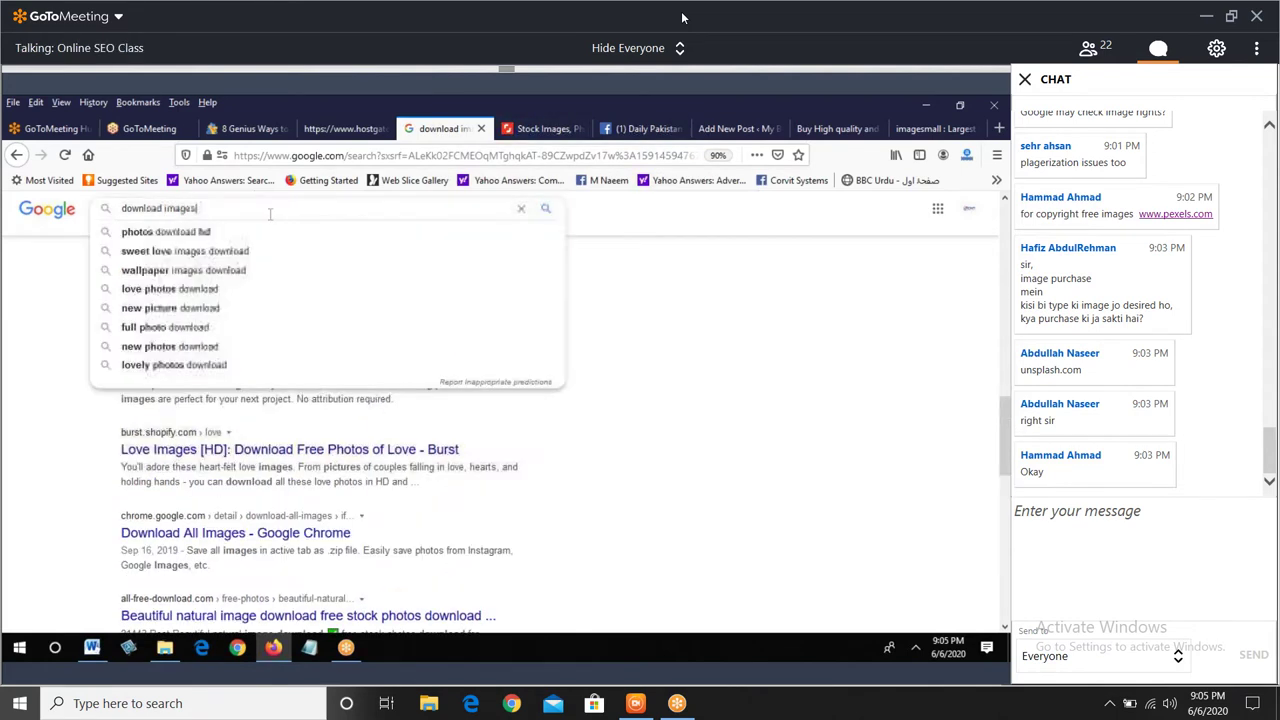
text(indian)
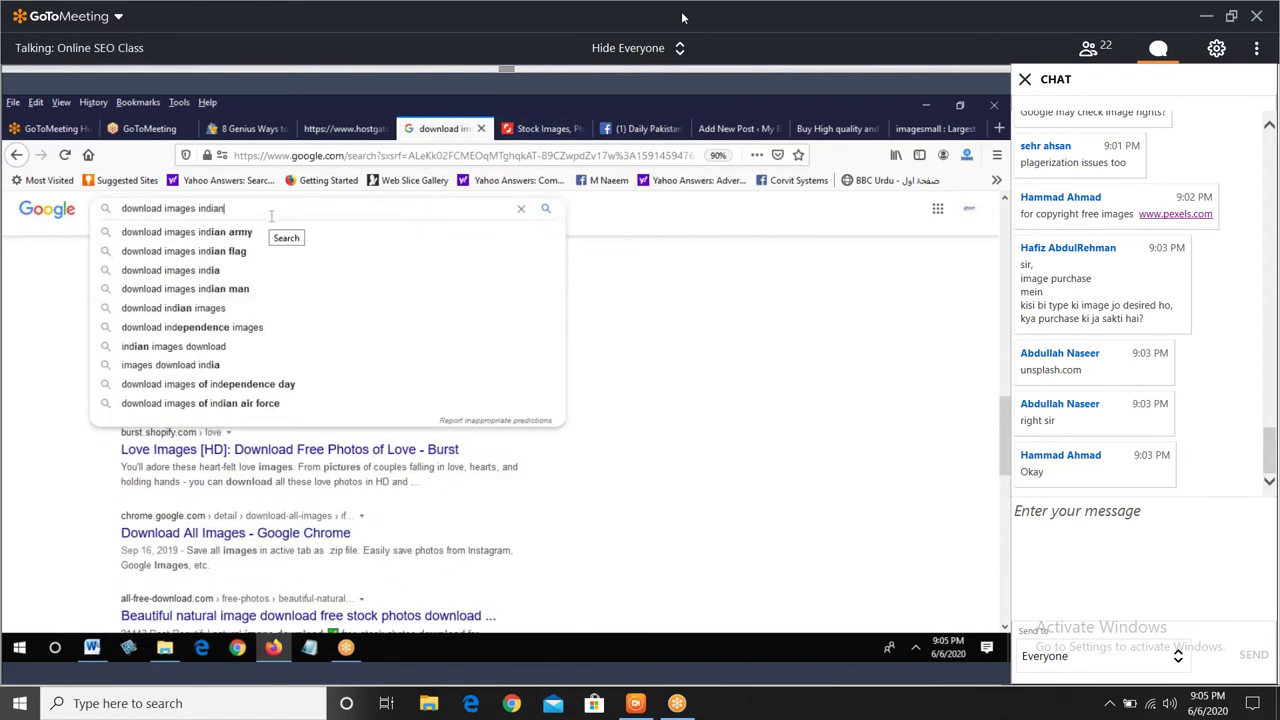
key(Return)
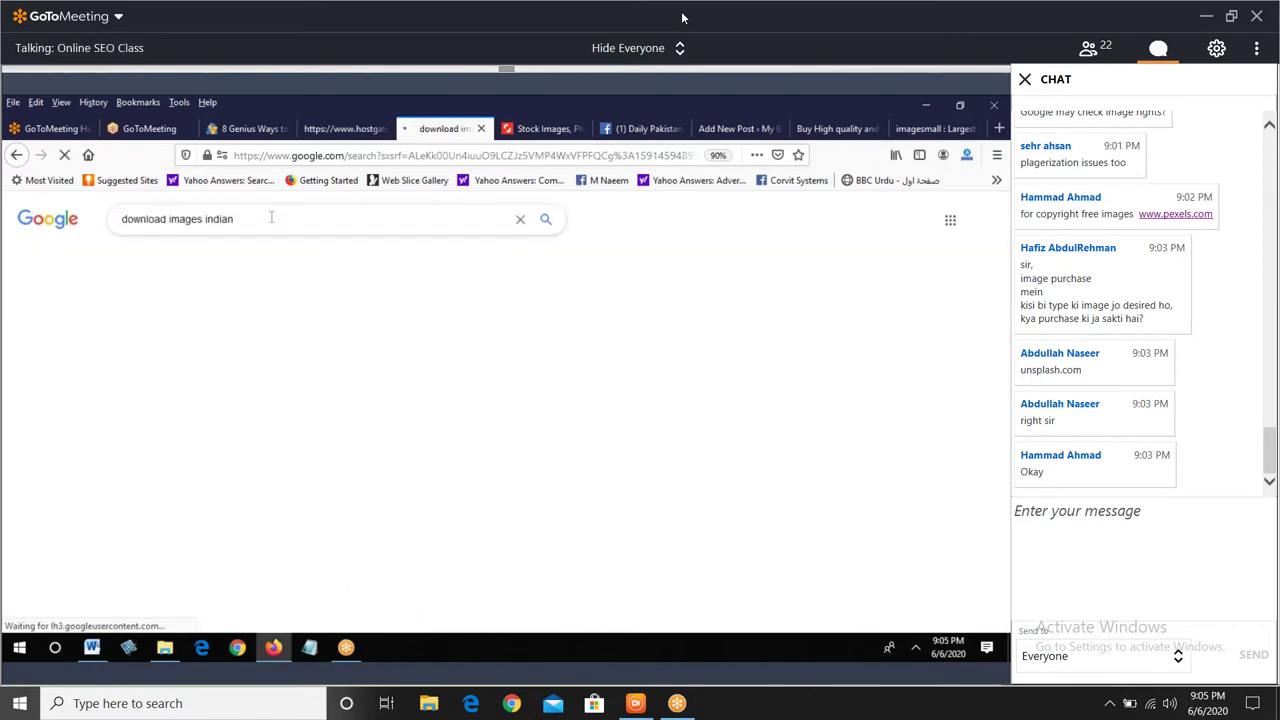
scroll(300, 349, down, 5)
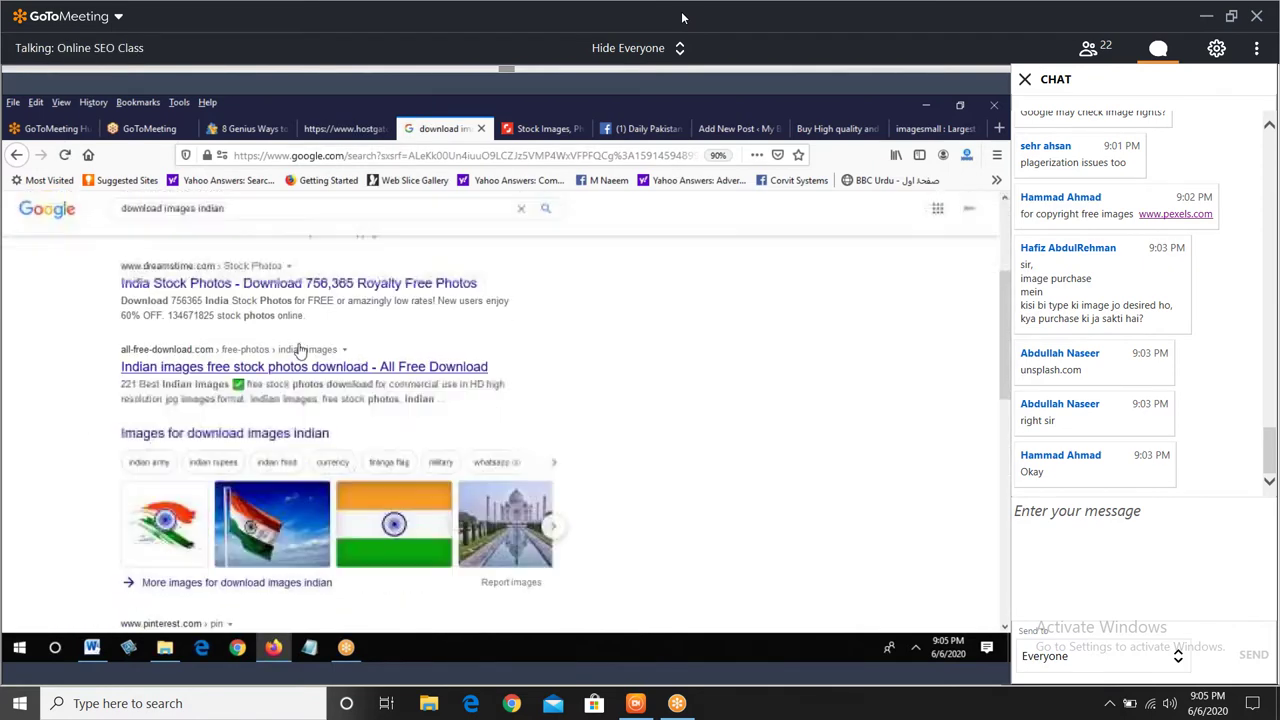
click(300, 349)
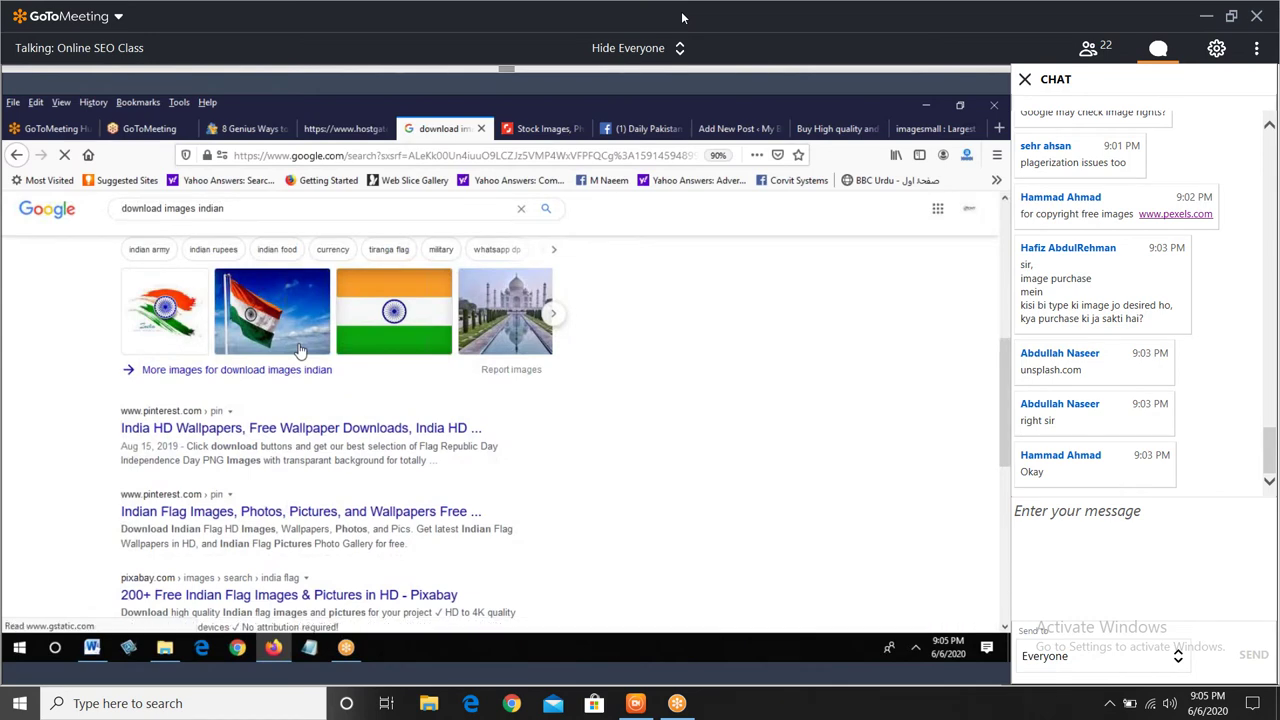
scroll(300, 349, down, 4)
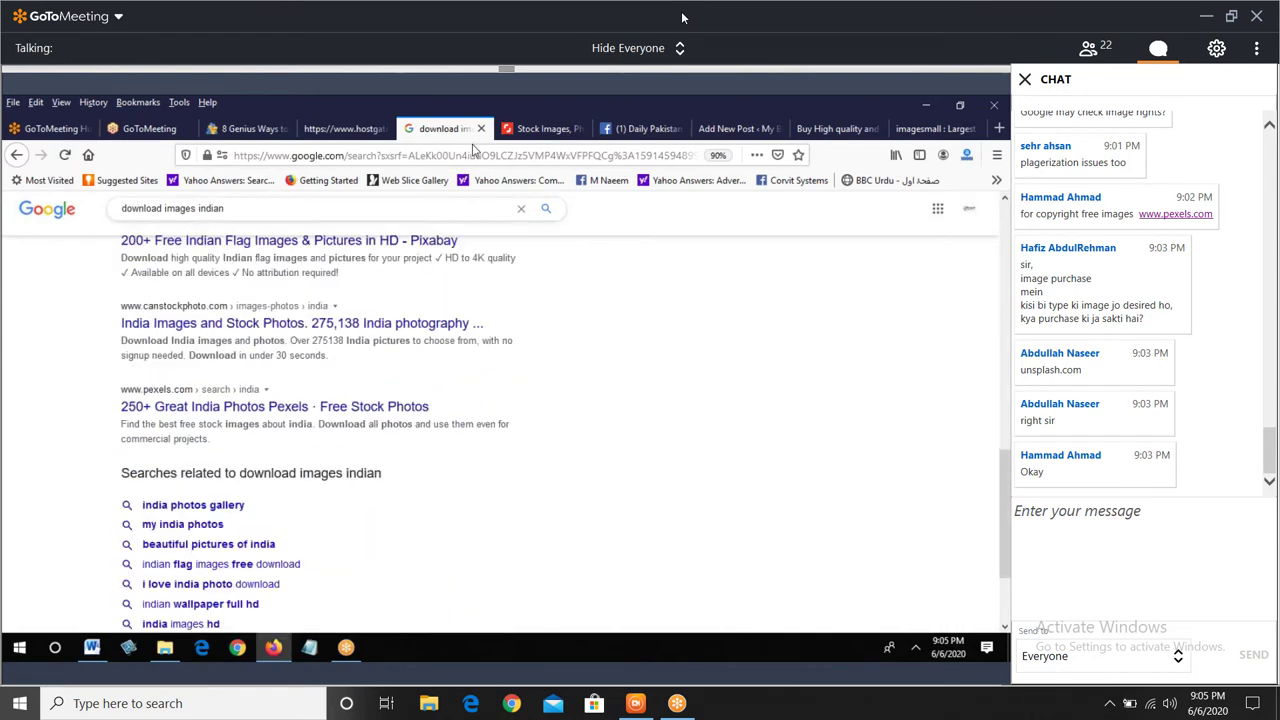
click(533, 131)
scroll(535, 375, down, 15)
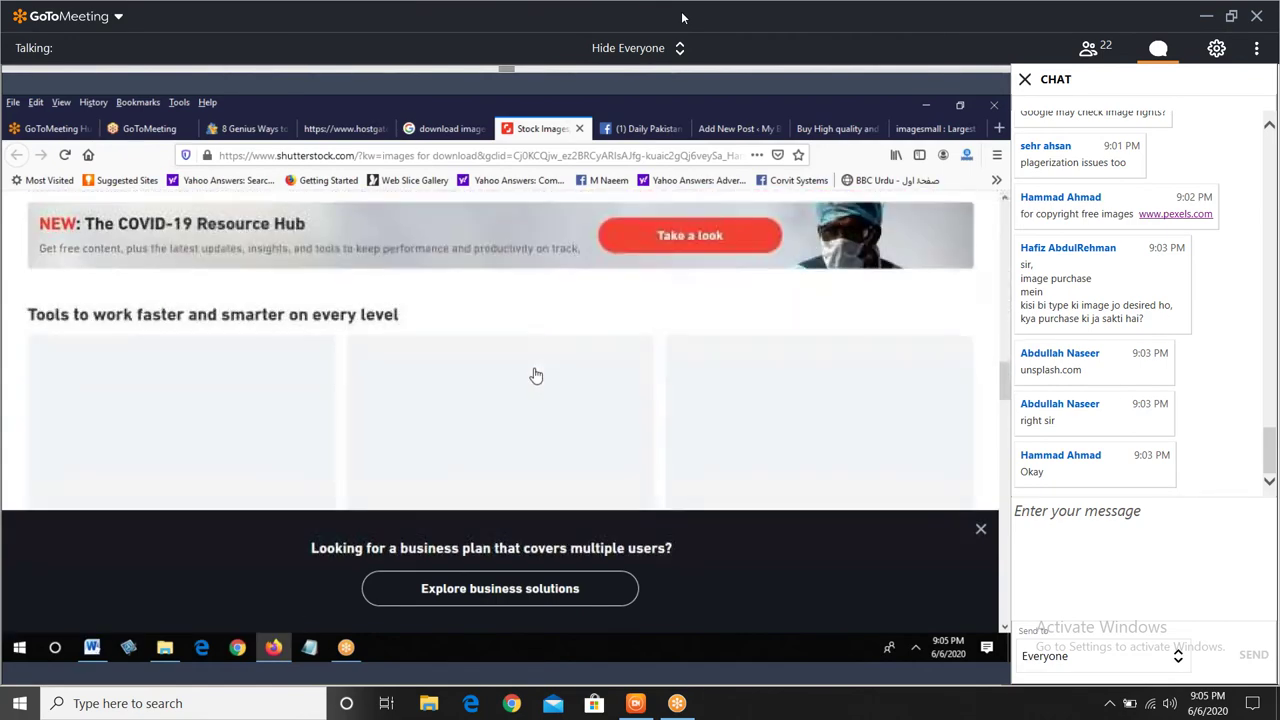
scroll(535, 375, down, 15)
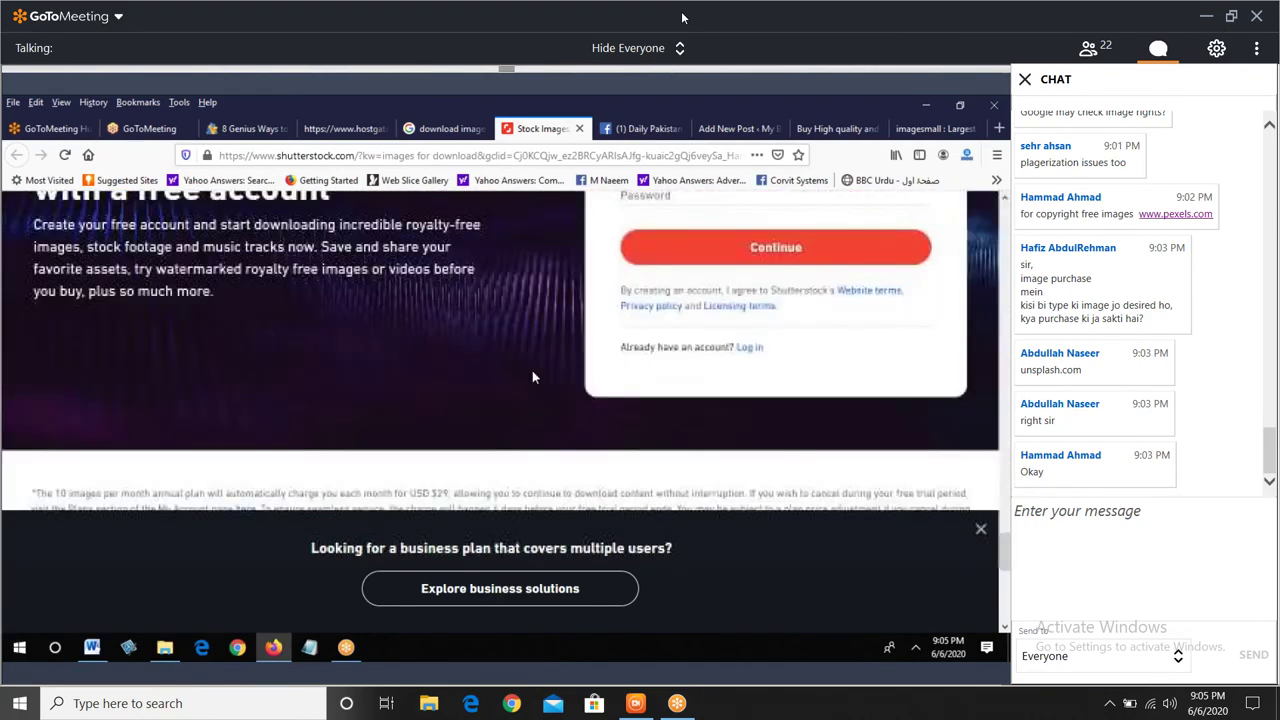
scroll(532, 377, down, 2)
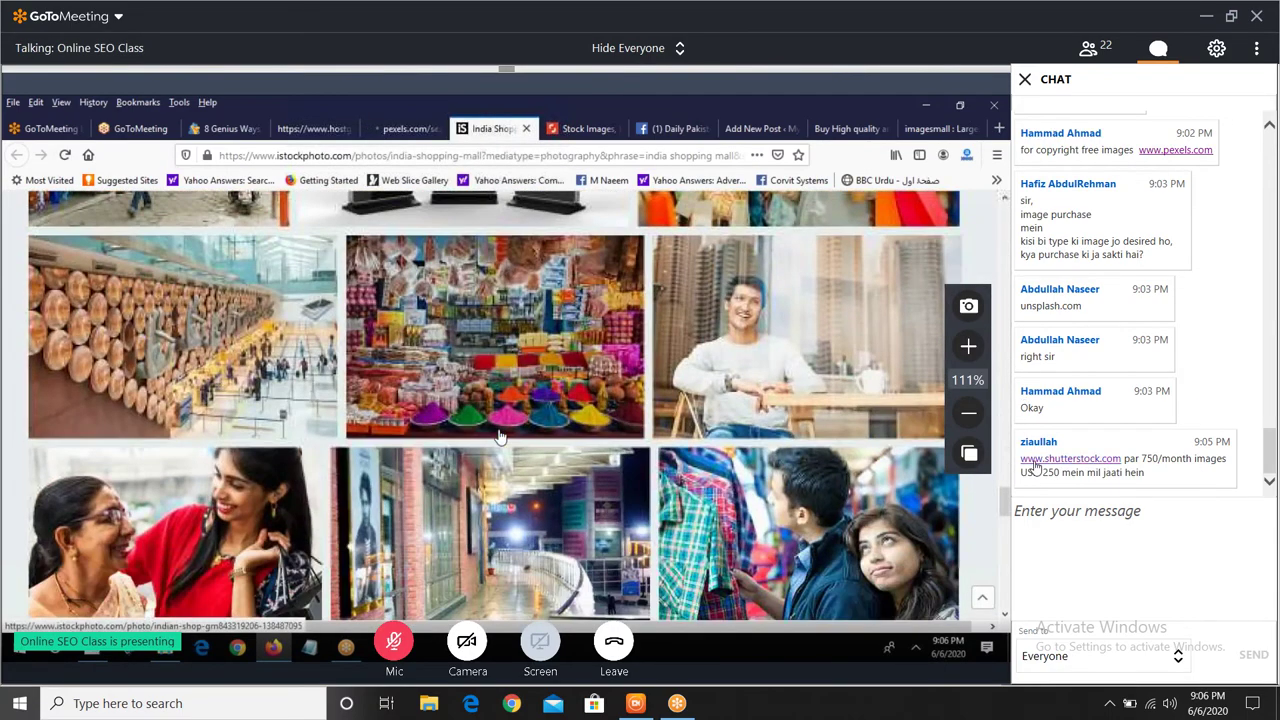
Open the shutterstock.com chat link in Chrome and reload the blocked page.
click(1036, 460)
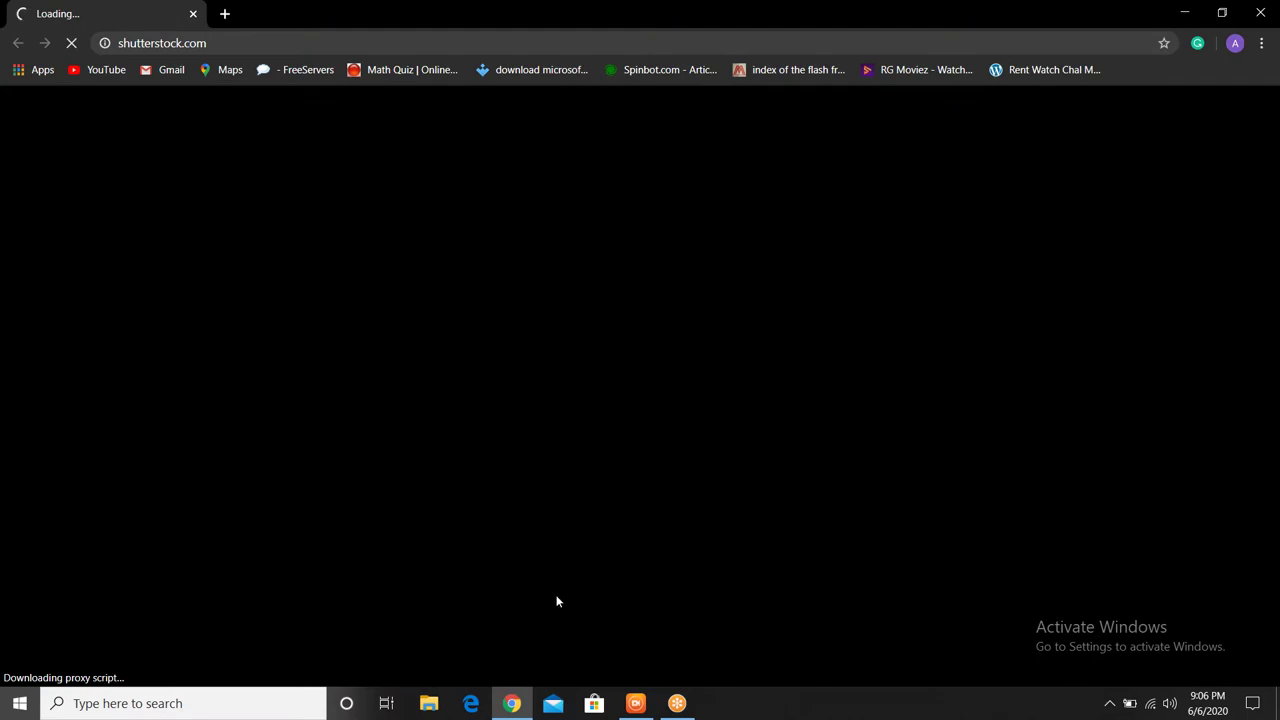
click(676, 703)
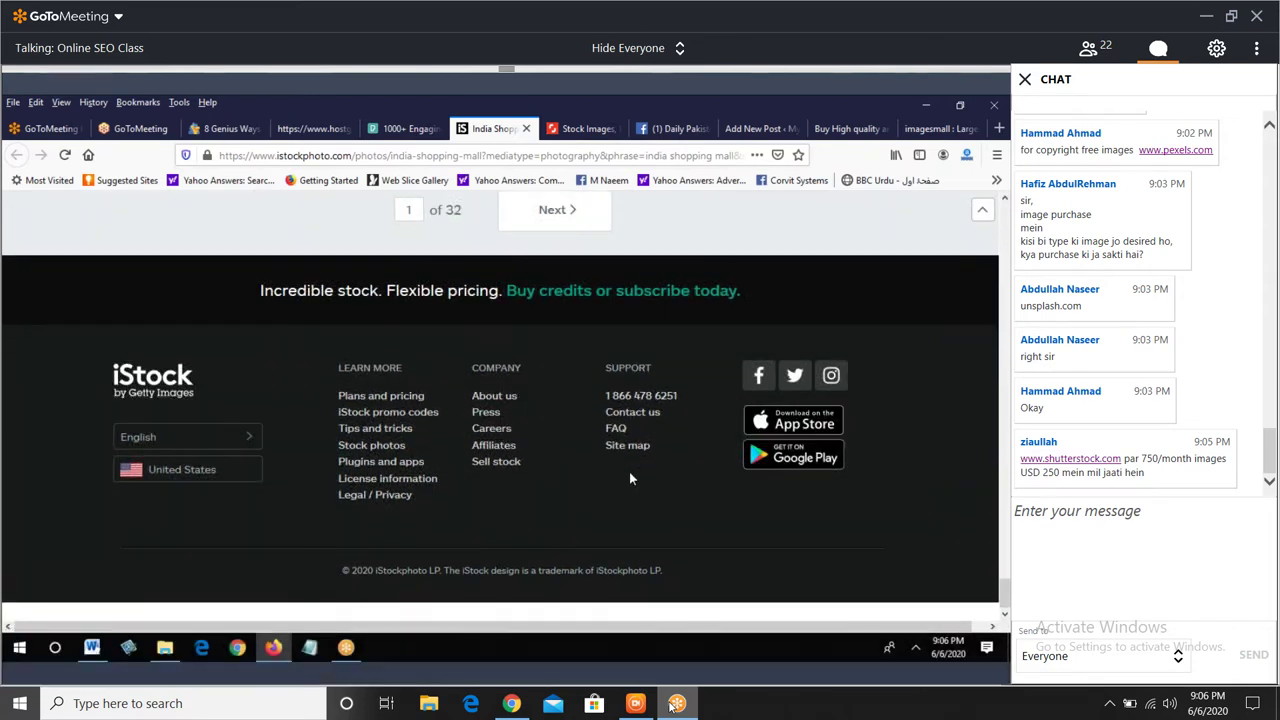
click(511, 703)
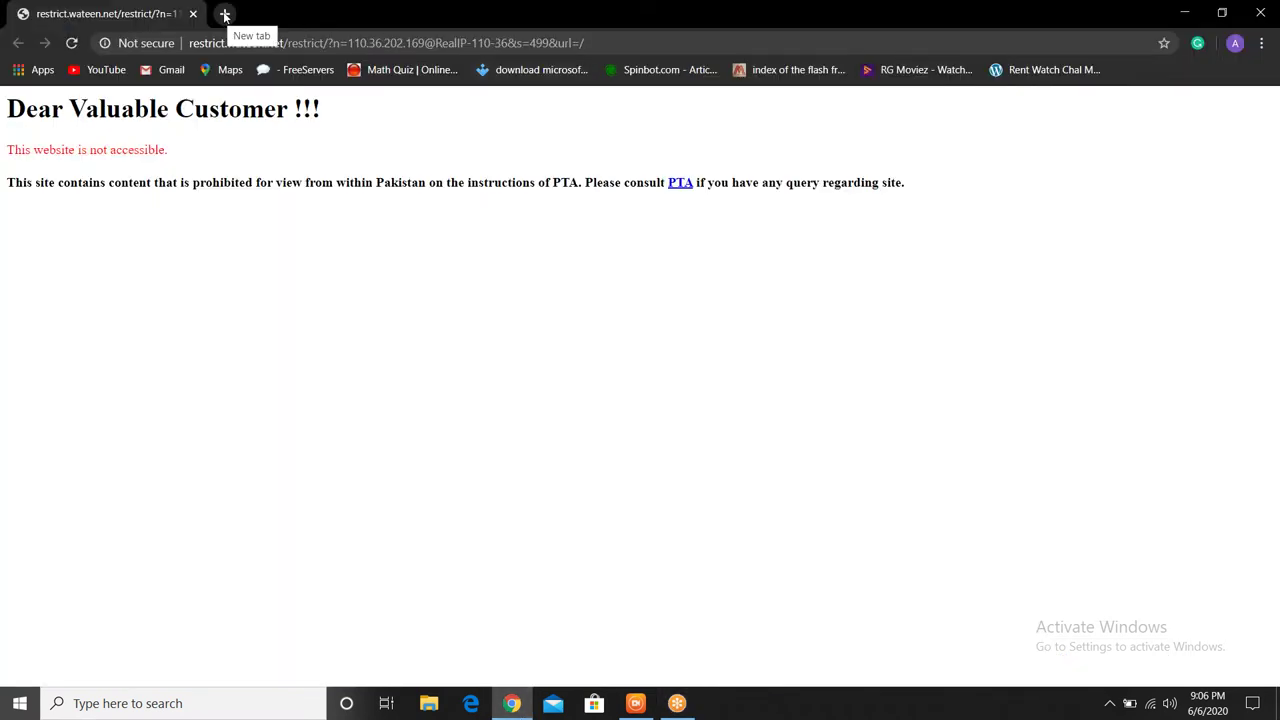
click(71, 43)
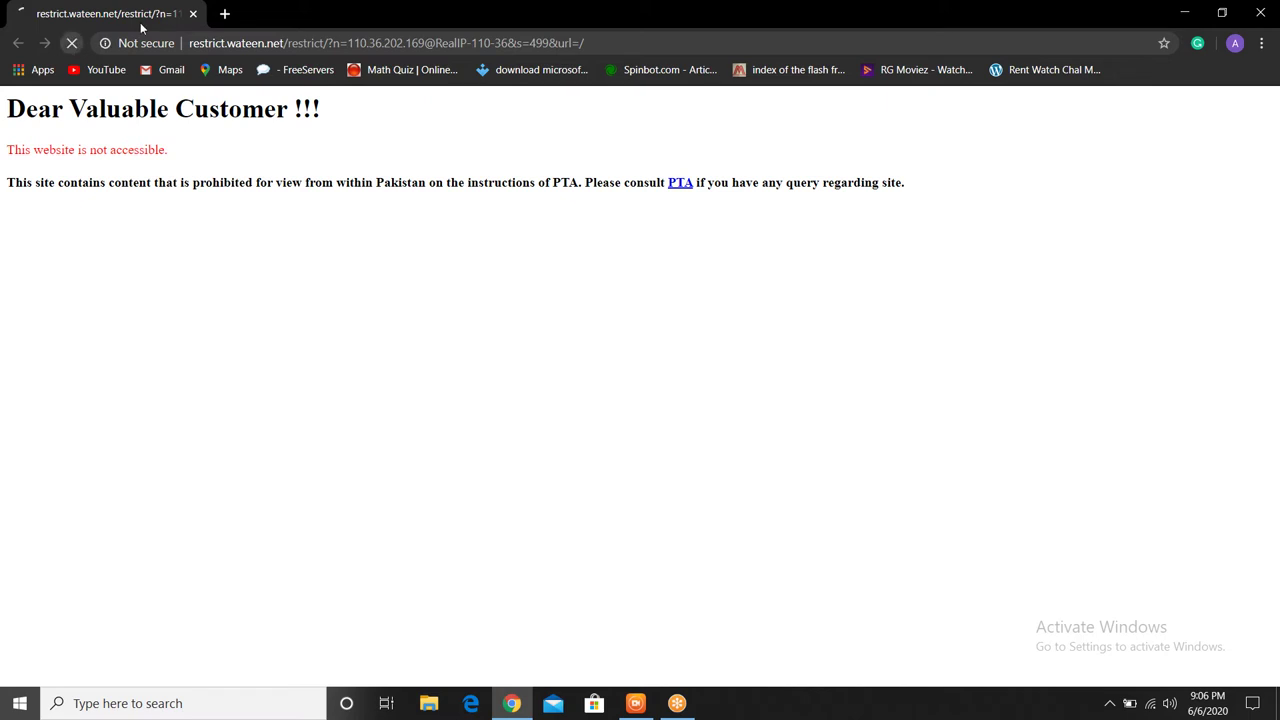
Check the browsing history in a new tab, then close Chrome to return to the meeting.
click(228, 14)
key(ctrl+h)
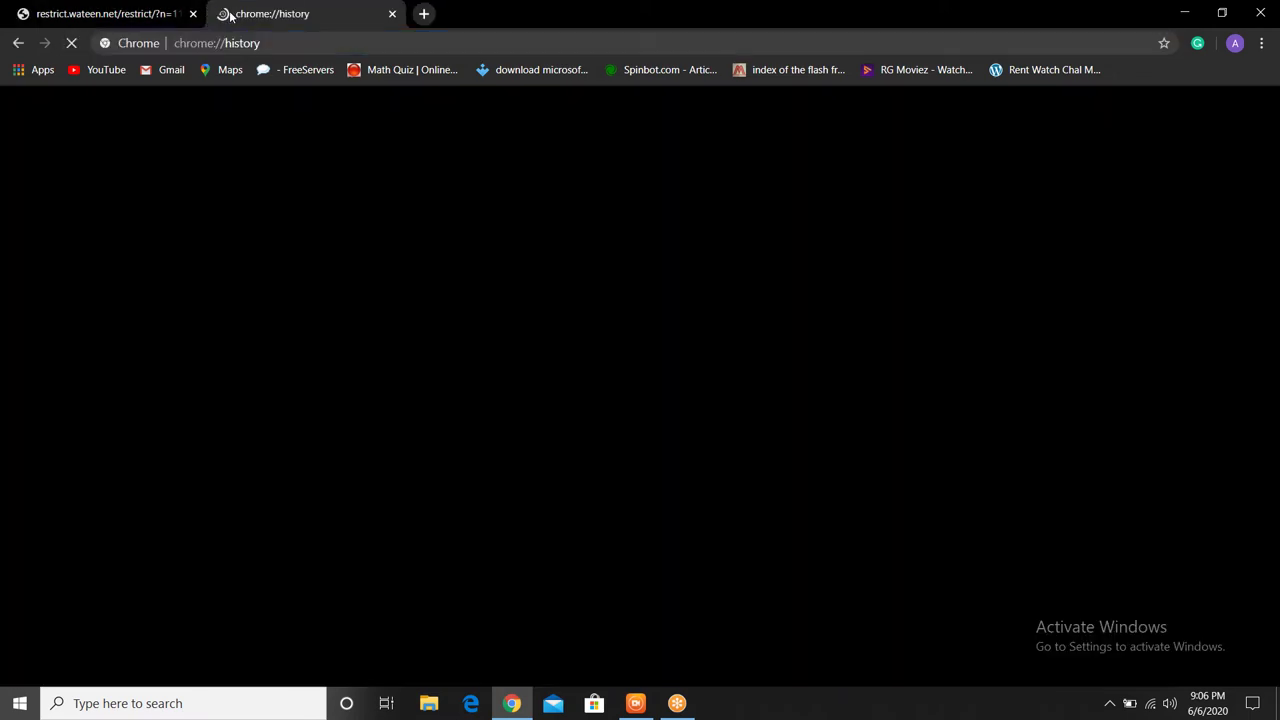
click(393, 14)
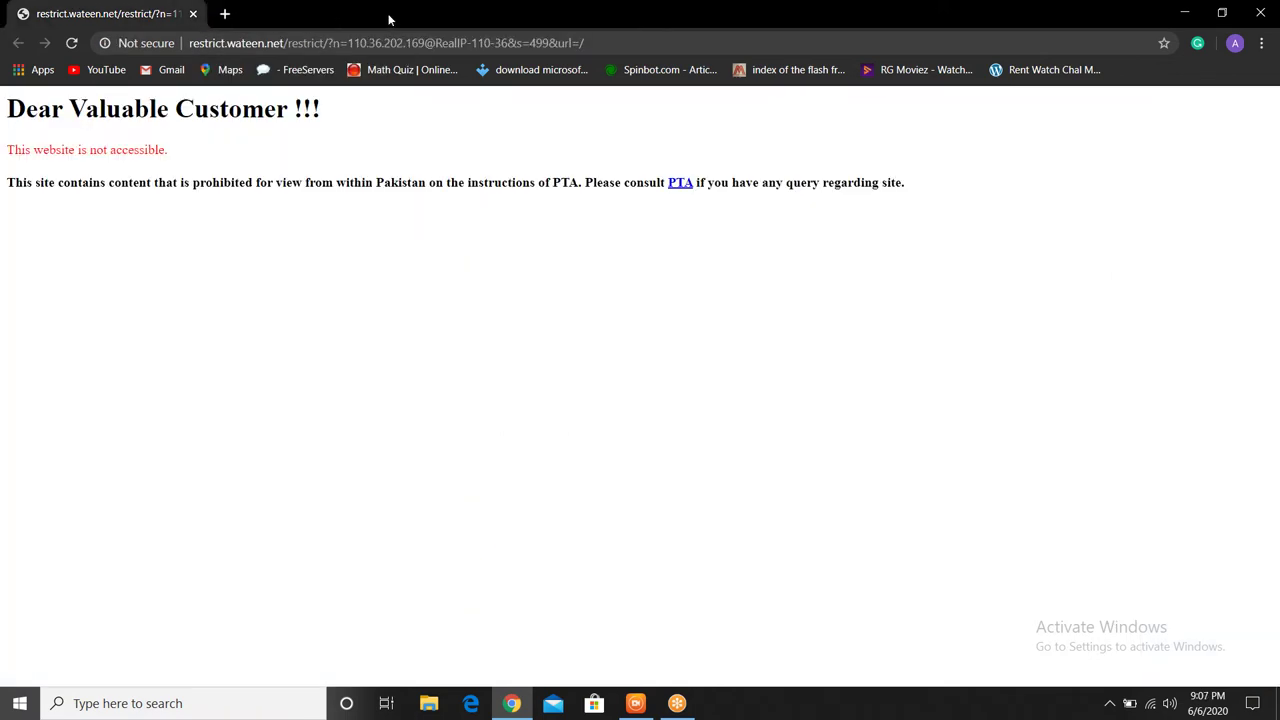
click(1260, 13)
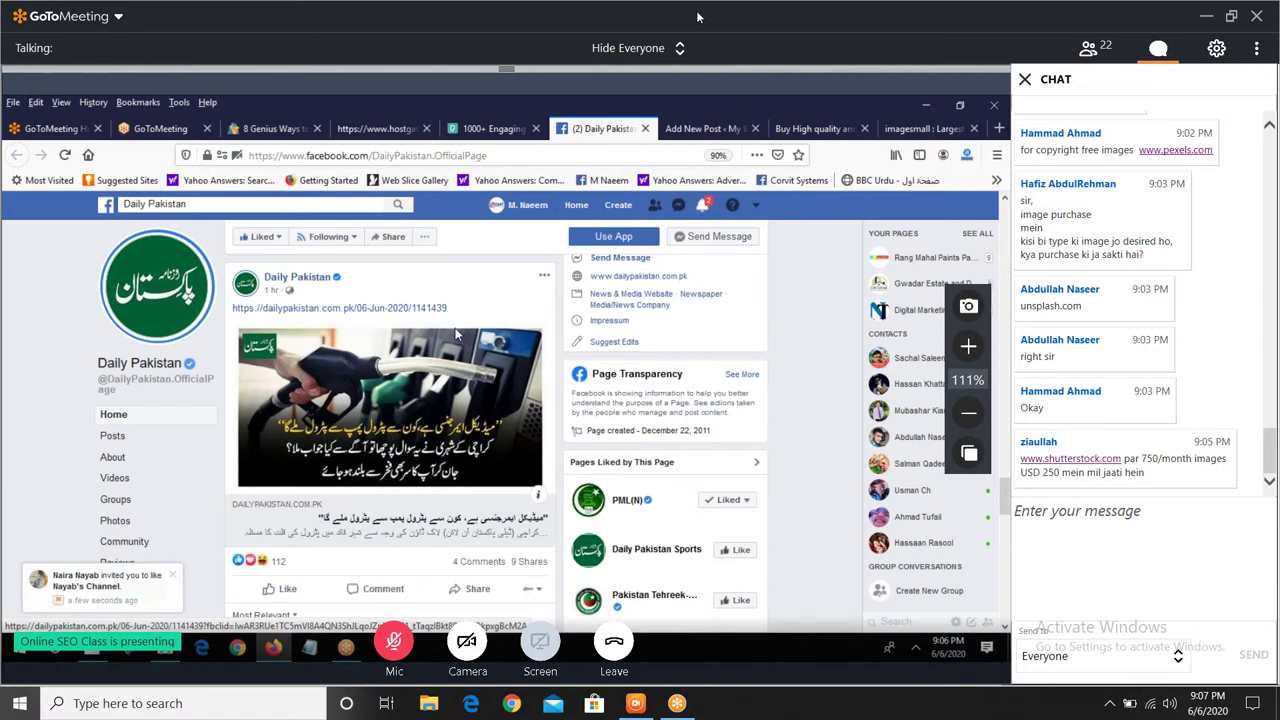
Hide the chat, reopen it to scroll through the newest messages, then hide it again.
click(1158, 48)
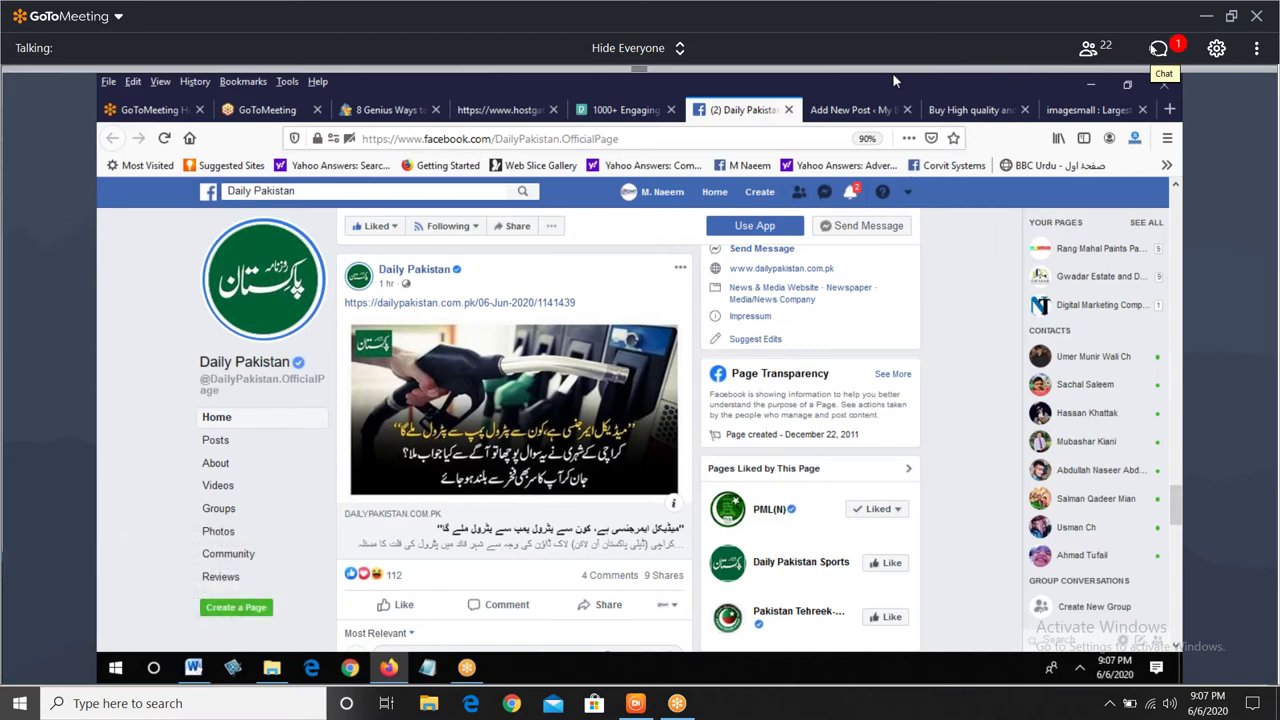
click(1158, 48)
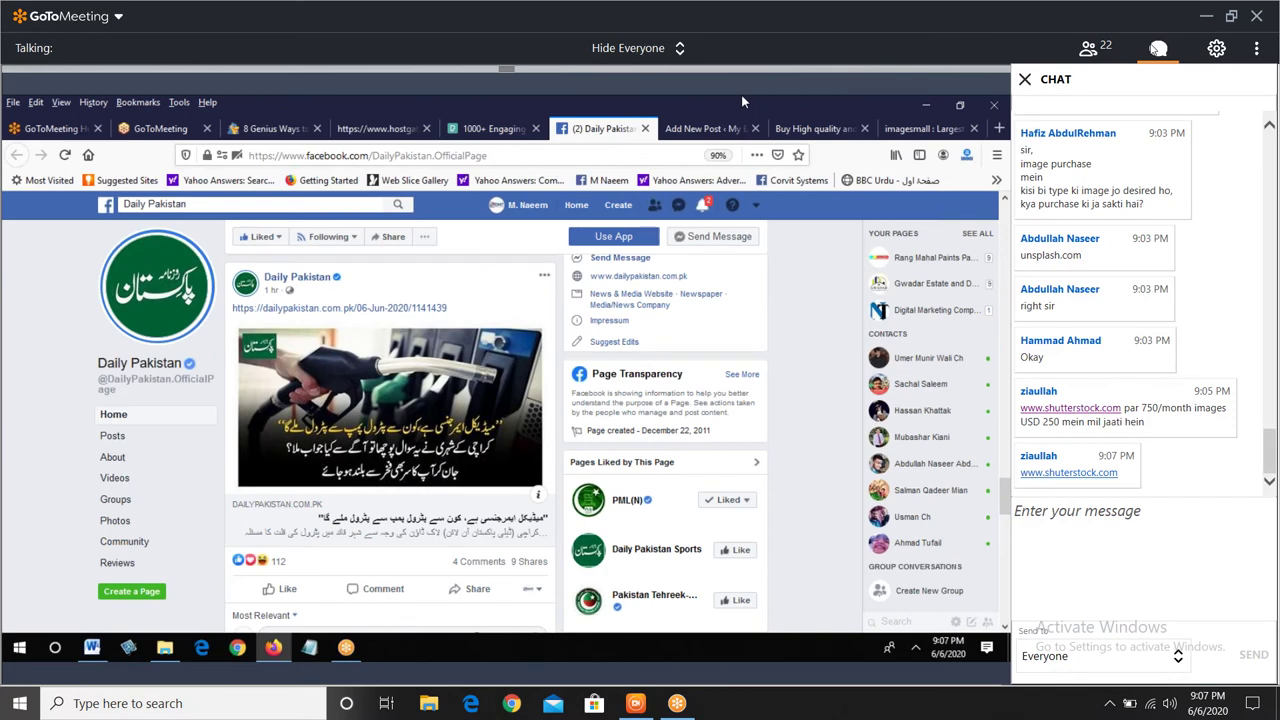
scroll(1137, 177, up, 1)
scroll(1137, 177, up, 2)
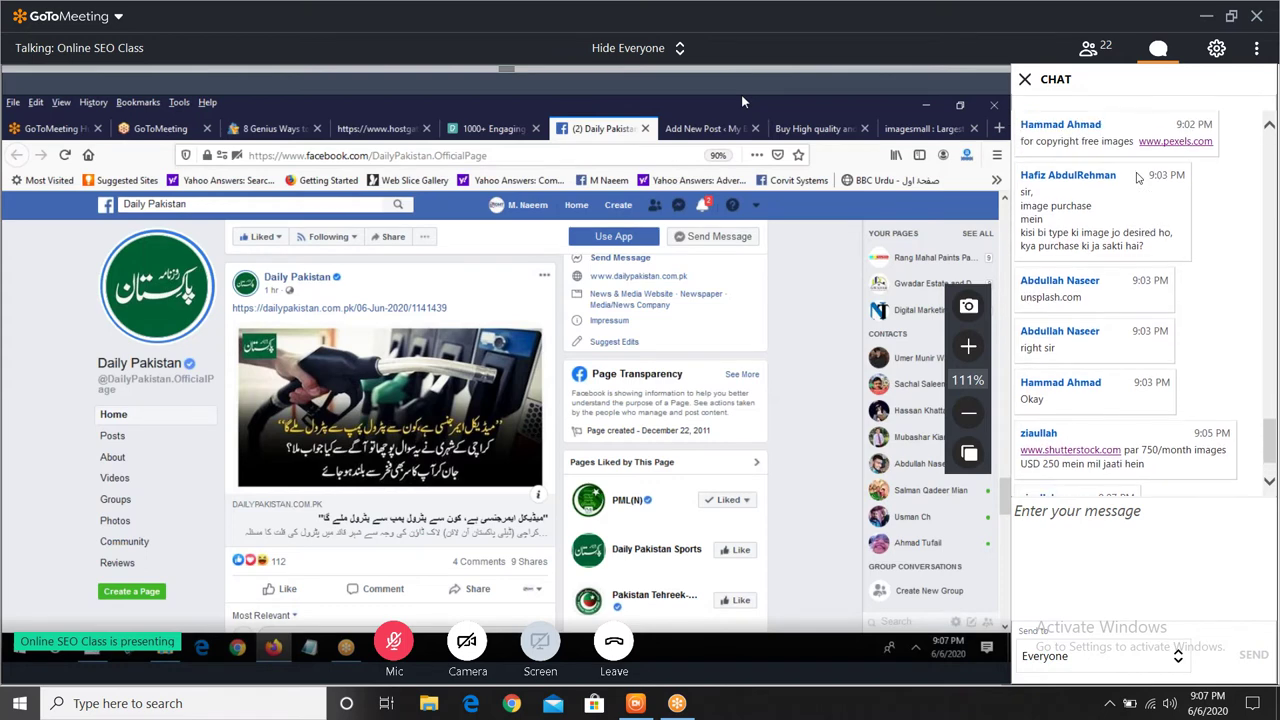
scroll(1137, 177, up, 3)
scroll(1137, 177, down, 2)
scroll(1137, 177, up, 2)
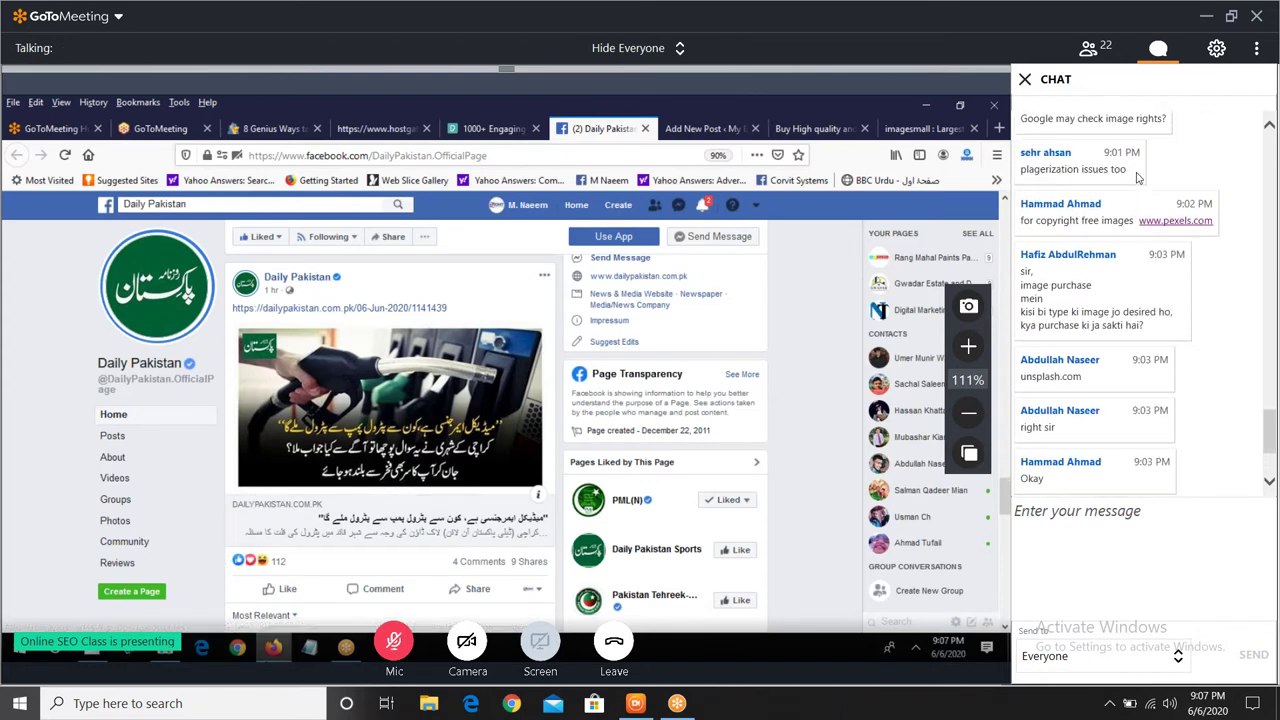
scroll(1137, 179, down, 4)
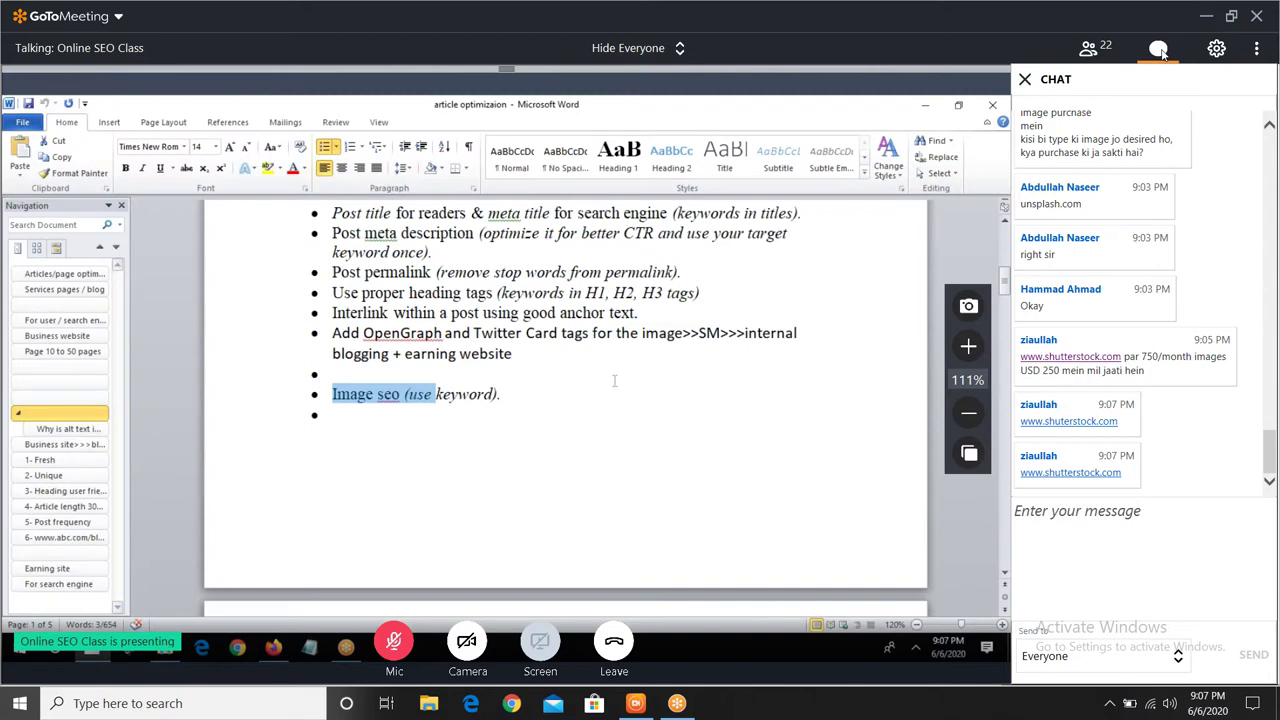
click(1159, 49)
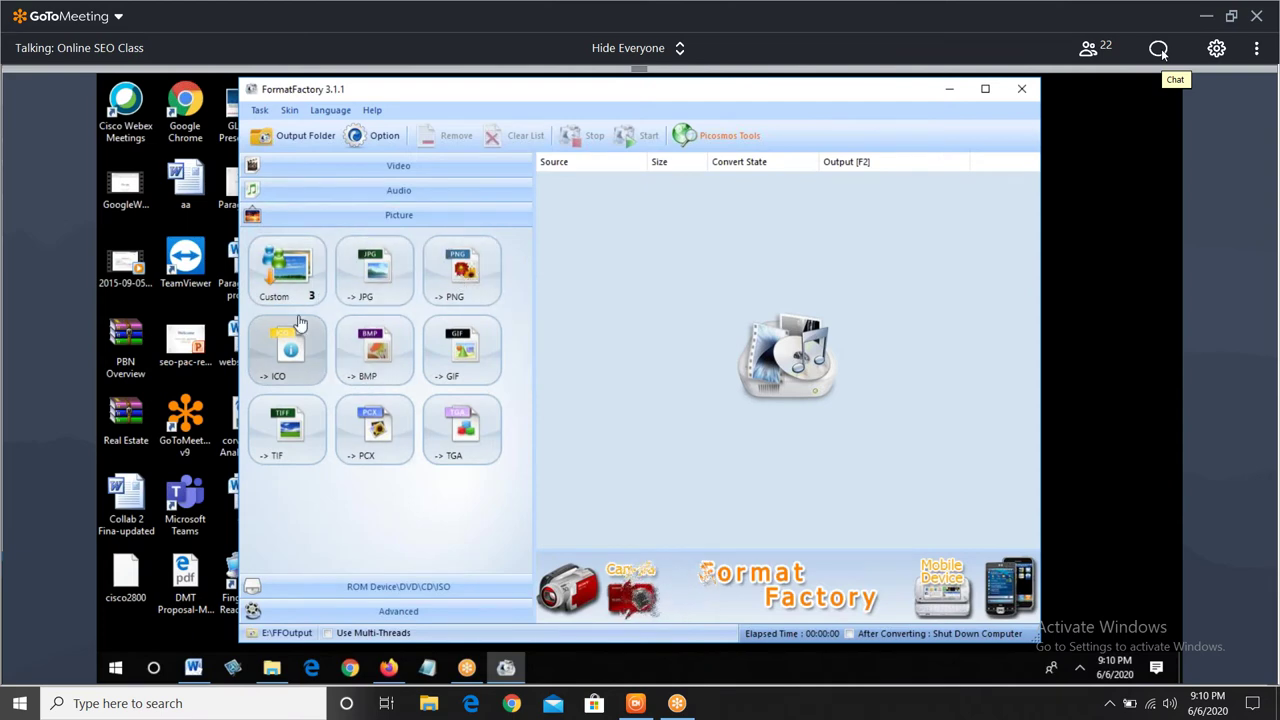
click(377, 289)
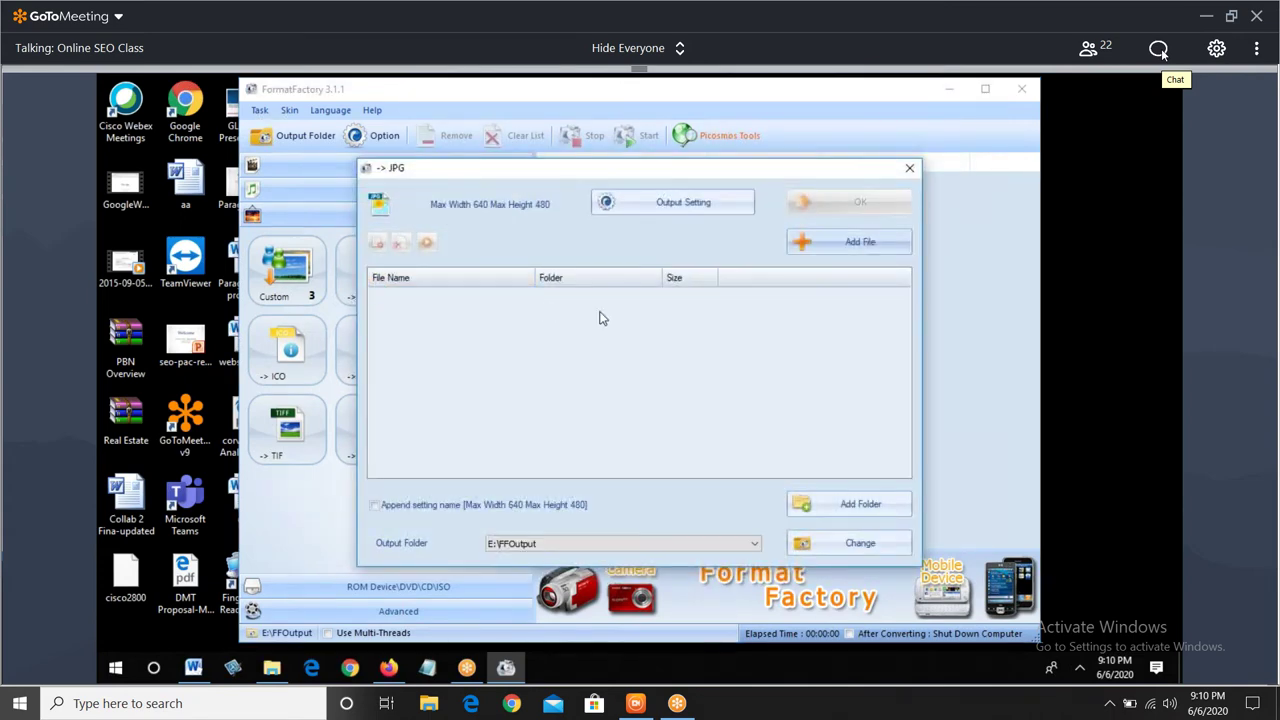
click(683, 207)
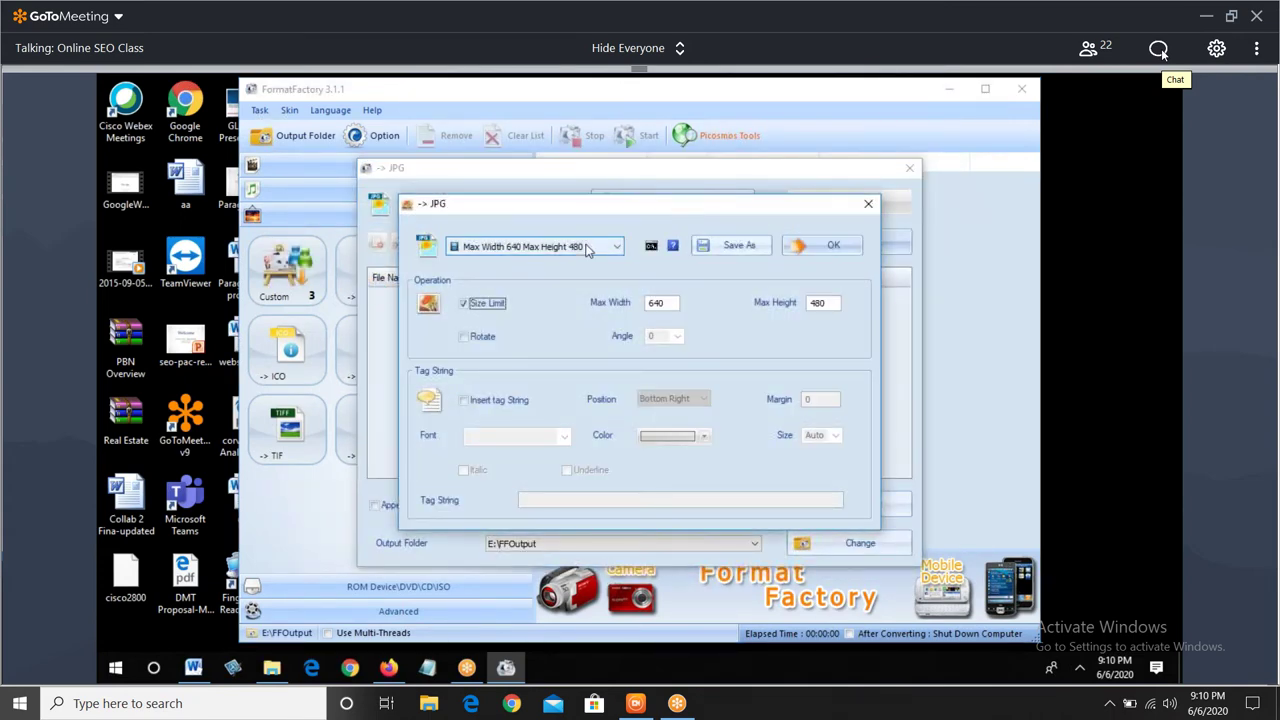
click(590, 247)
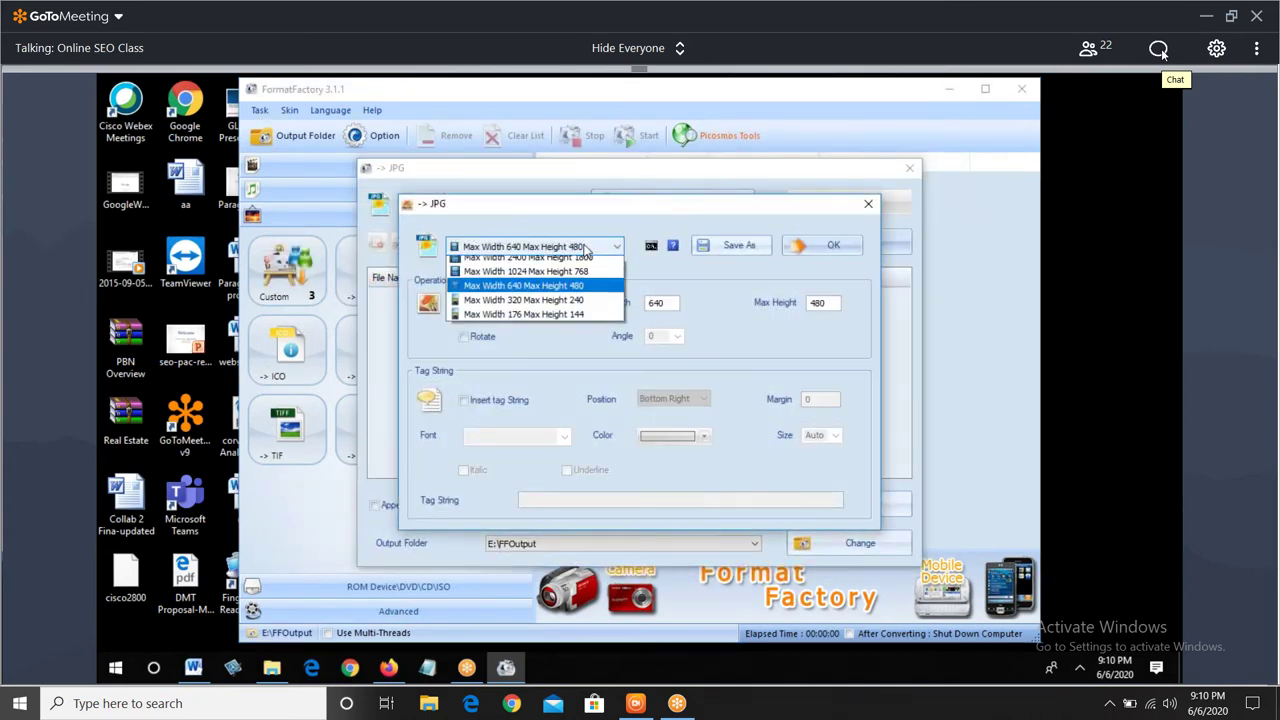
click(864, 210)
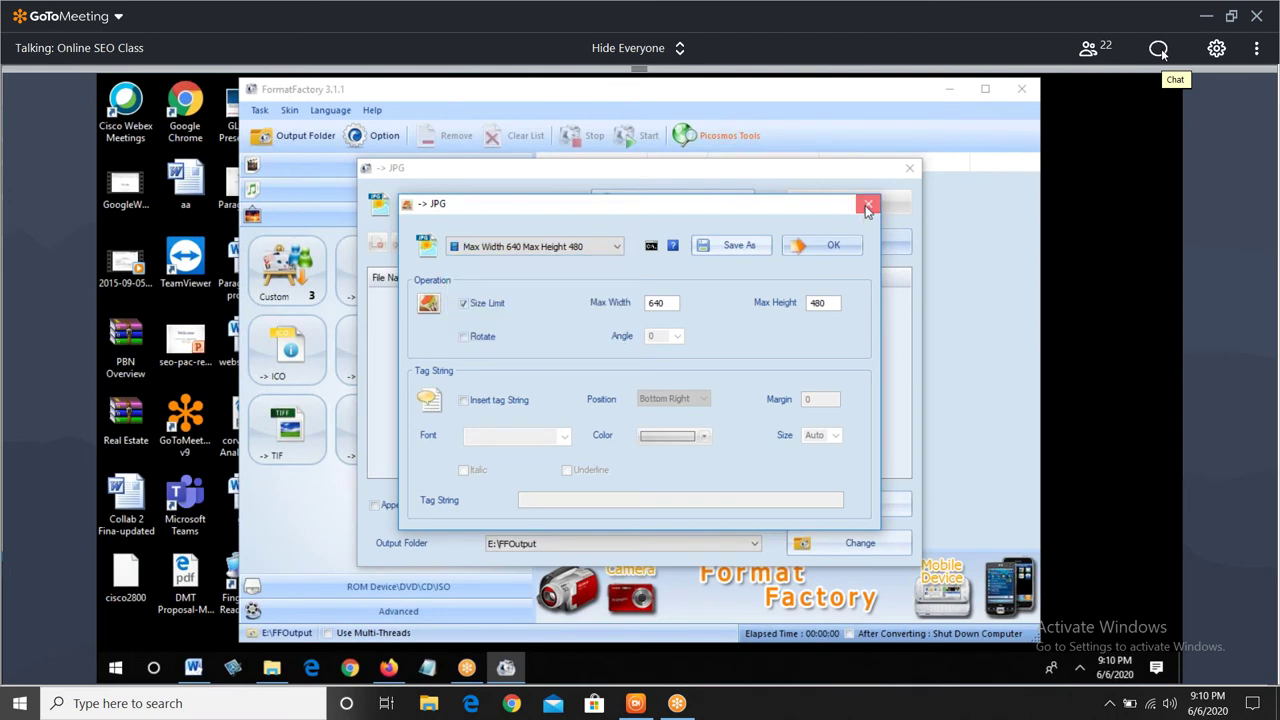
click(867, 205)
click(909, 170)
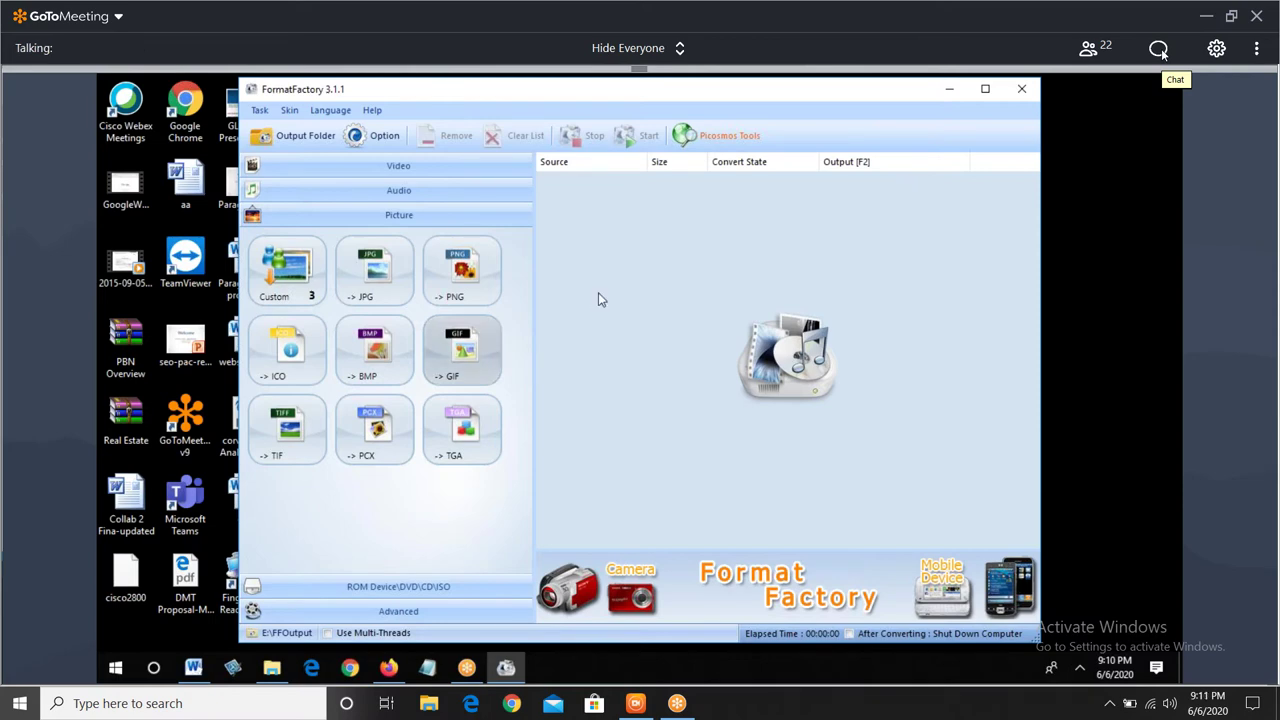
click(205, 673)
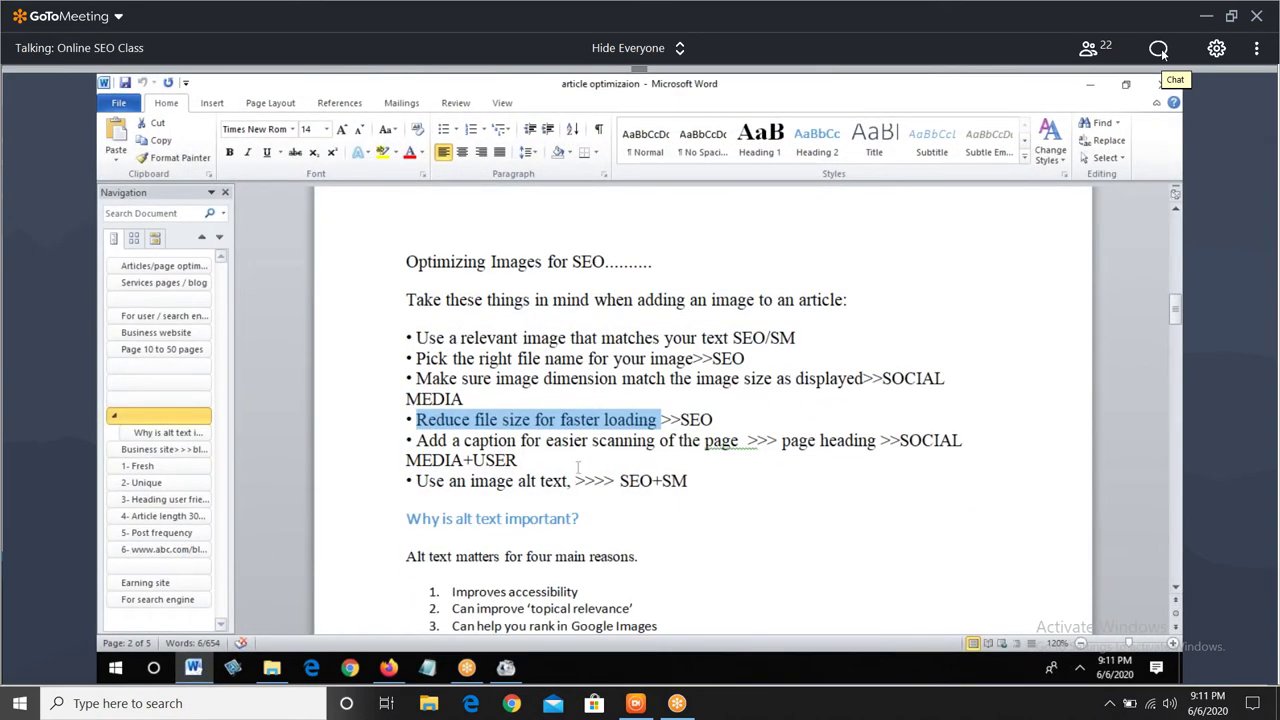
Highlight 'Add a caption for easier' in the Word notes and bring up the WordPress editor.
drag(417, 440, 565, 445)
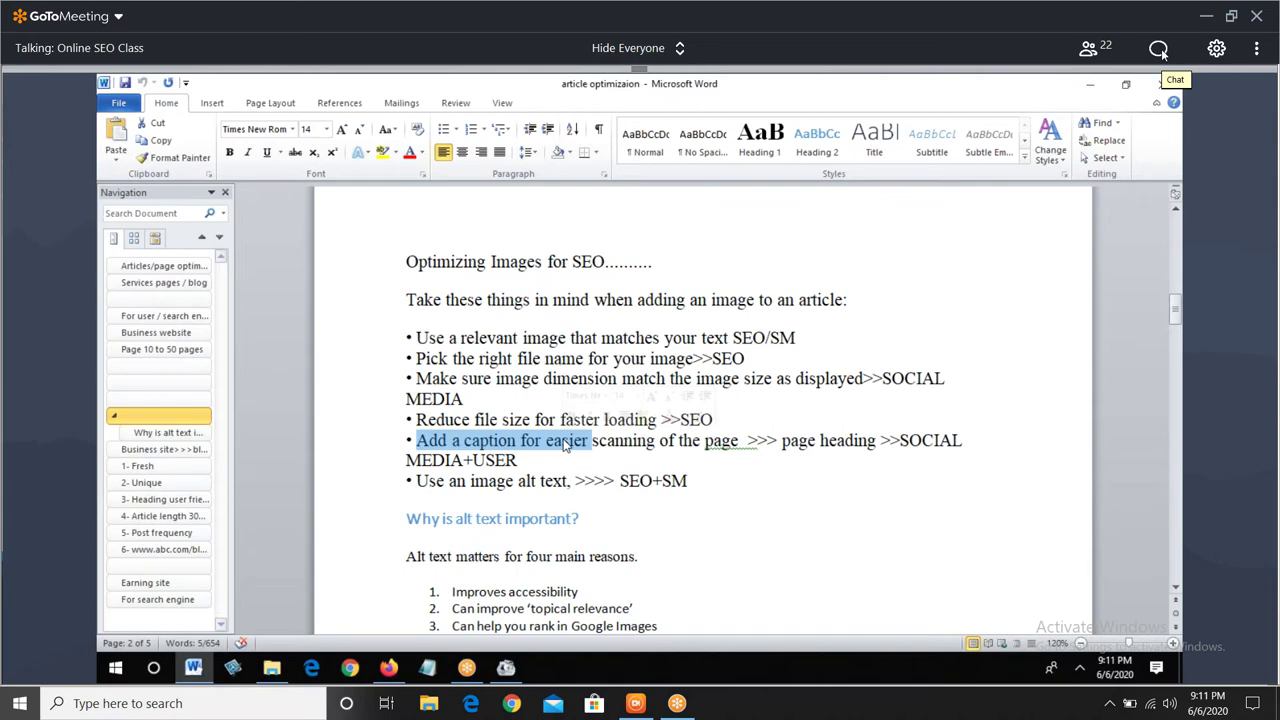
click(388, 668)
Scroll to the caption under the post image, circle it in red and add a check mark.
scroll(508, 406, down, 5)
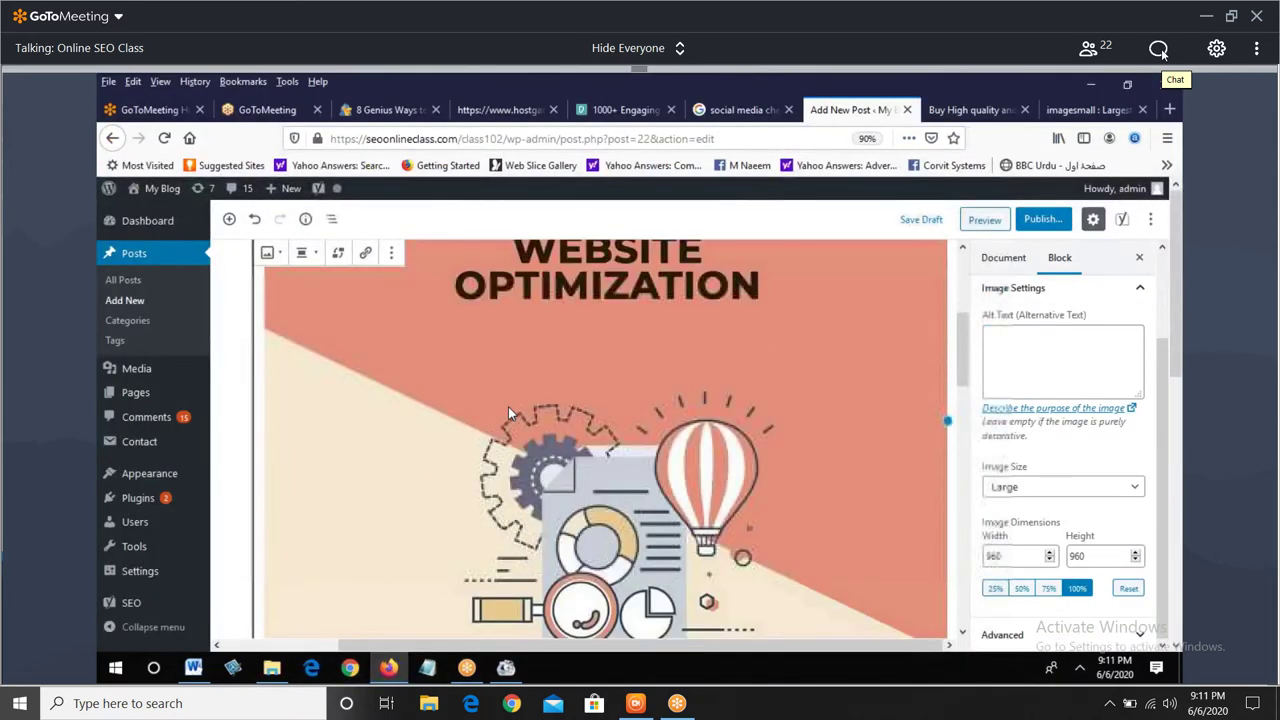
scroll(614, 410, down, 2)
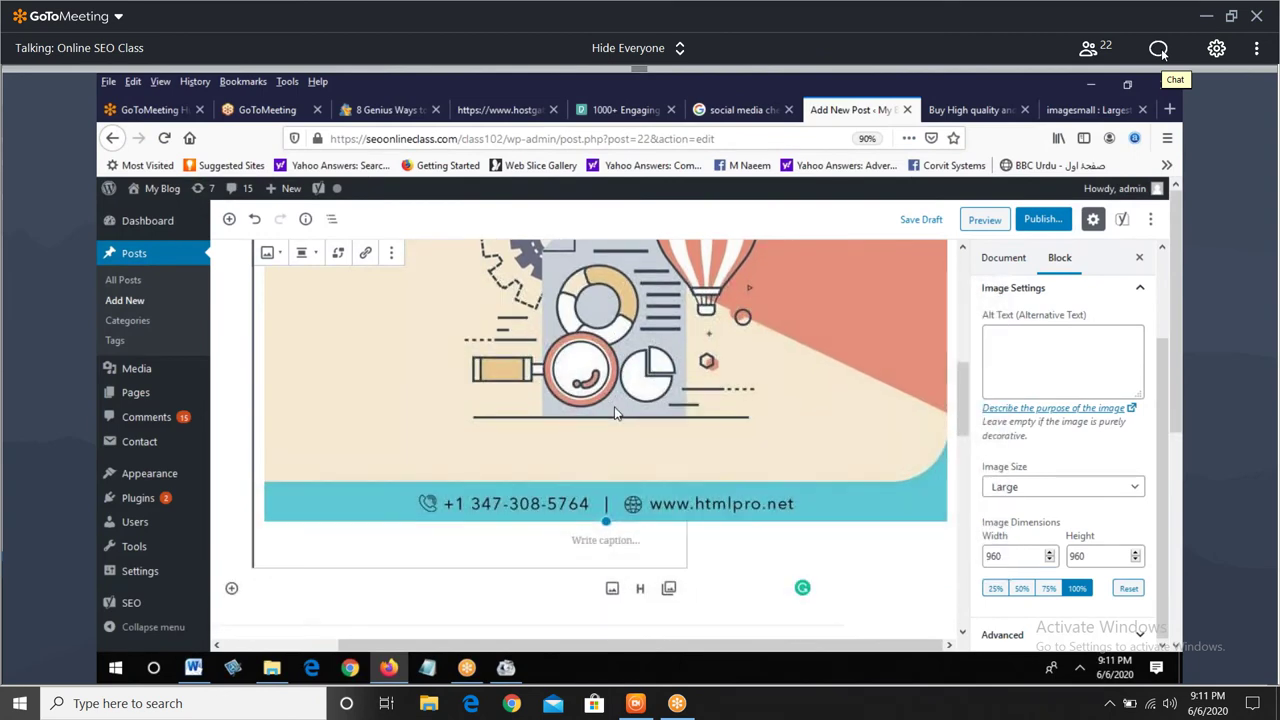
mouse_move(594, 447)
mouse_down()
mouse_move(510, 540)
mouse_move(718, 560)
mouse_move(606, 437)
mouse_up()
drag(726, 440, 652, 510)
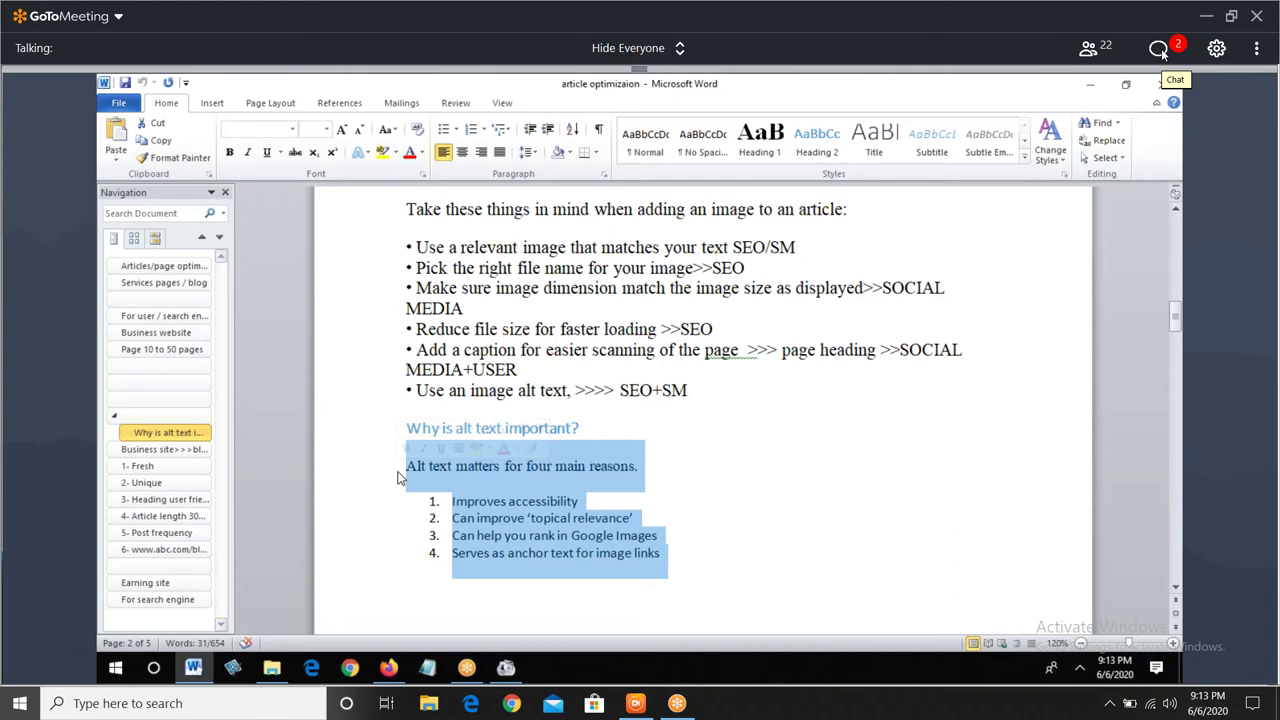
Toggle the chat three times to read attendees' messages, including the alt text request, ending closed.
click(1158, 48)
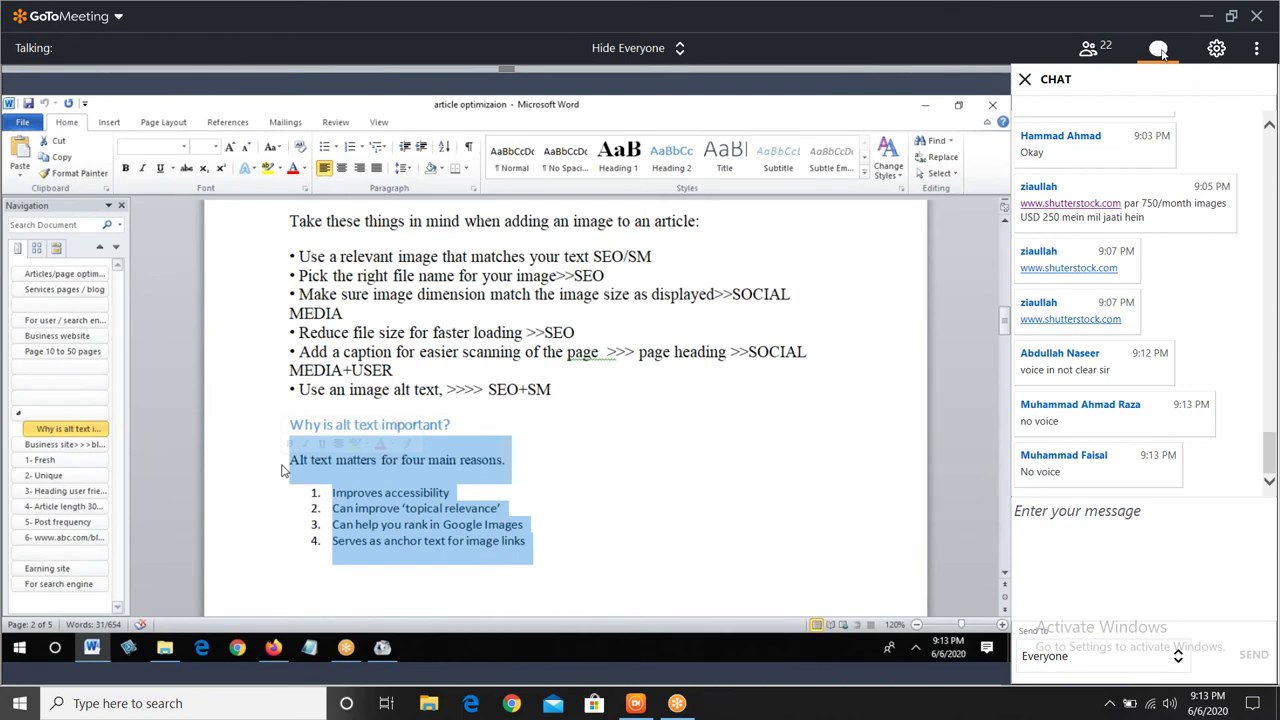
click(1160, 50)
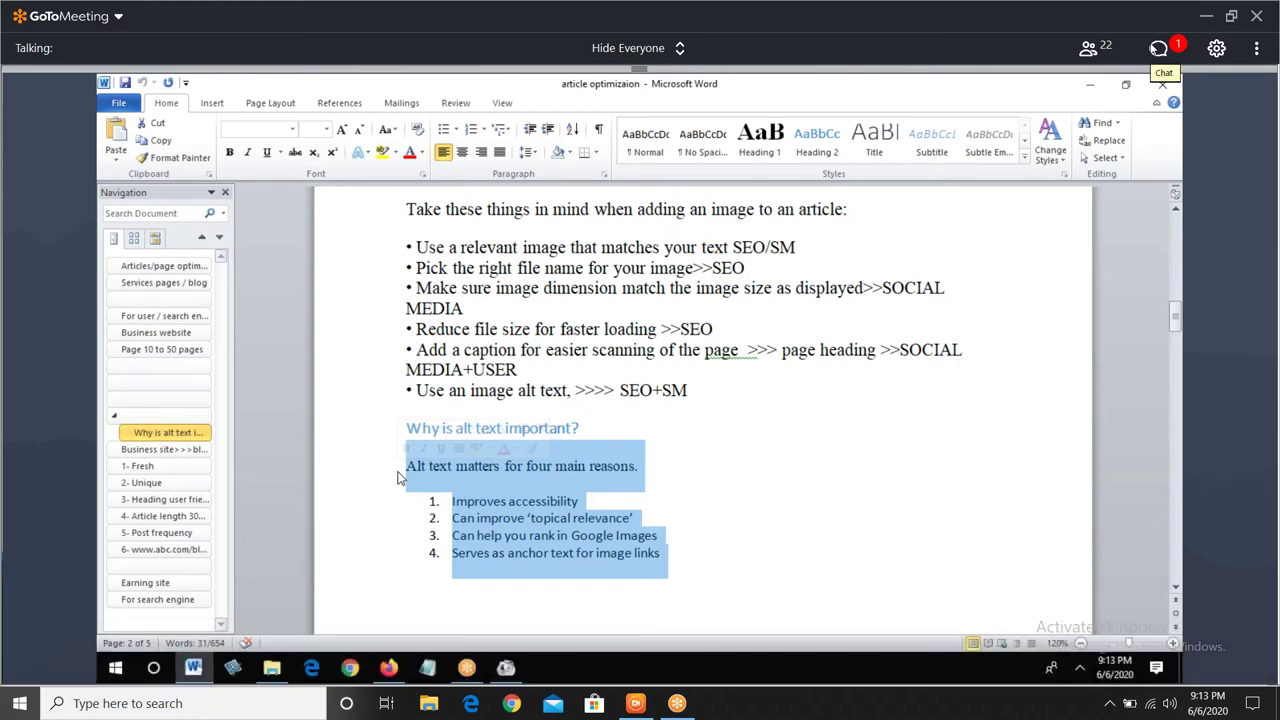
click(1158, 48)
click(1158, 48)
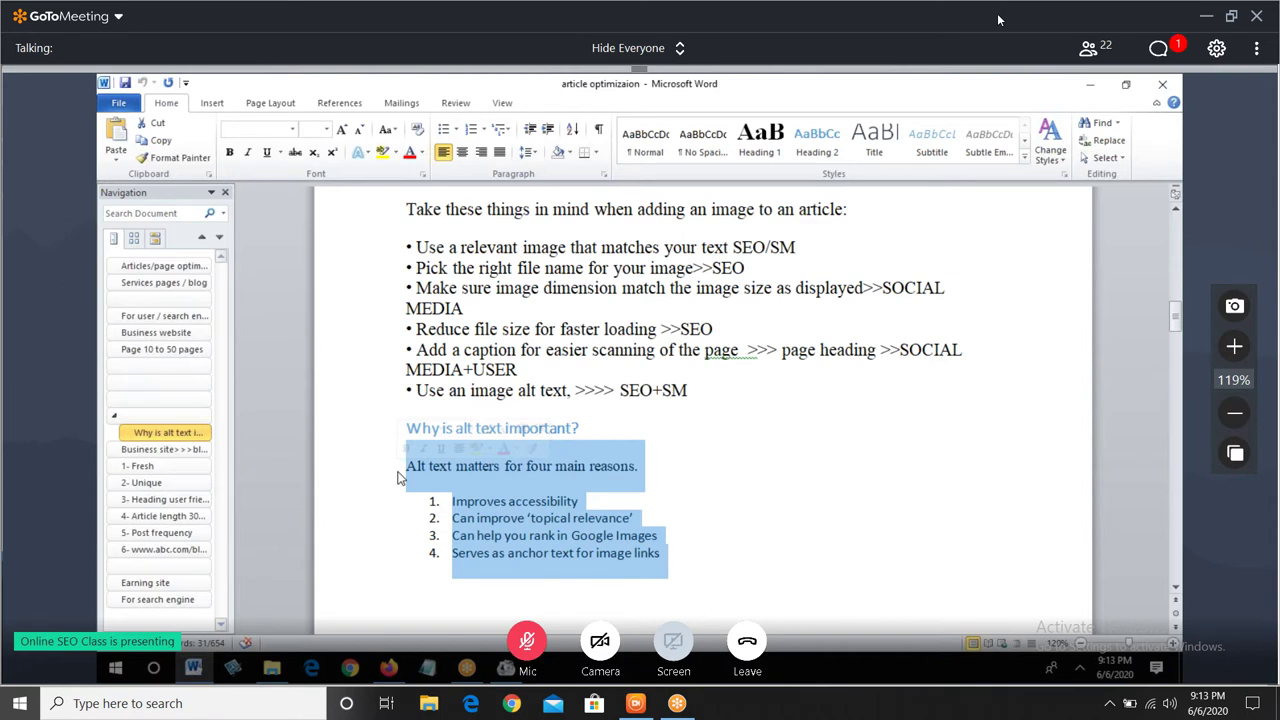
click(1160, 52)
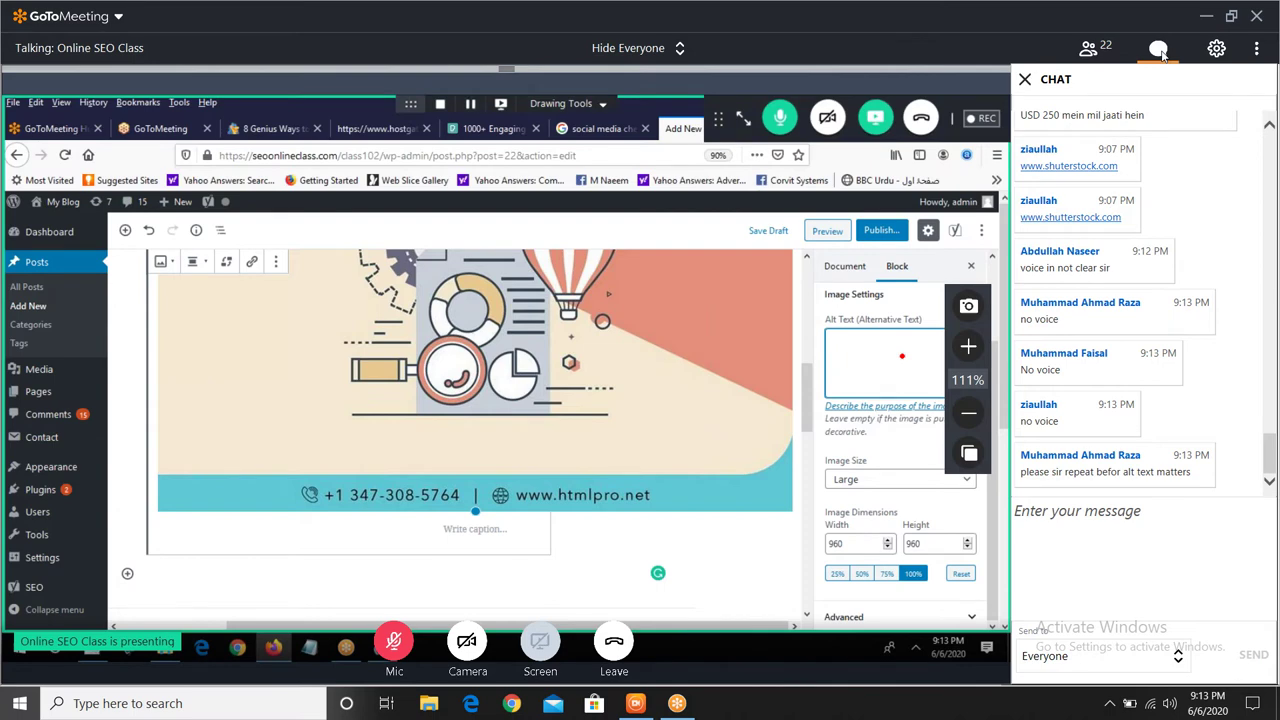
click(1160, 52)
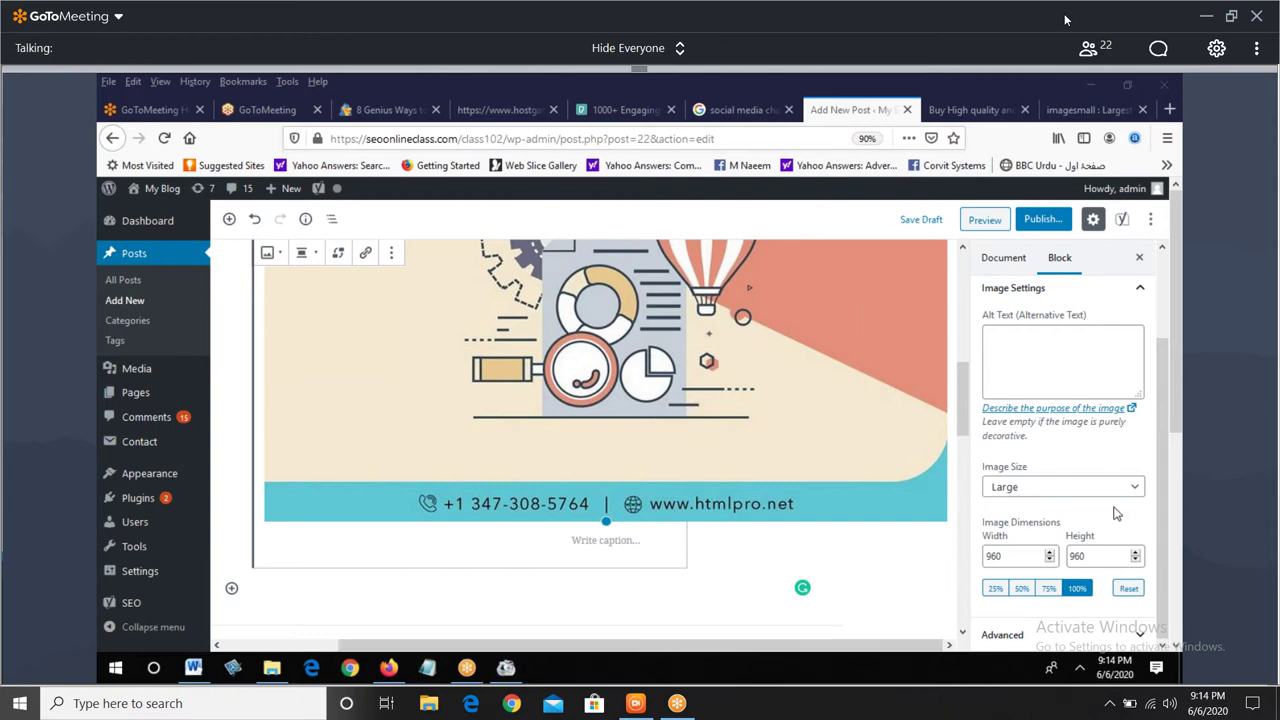
Reopen the chat panel to read the newest attendee message.
mouse_move(1068, 24)
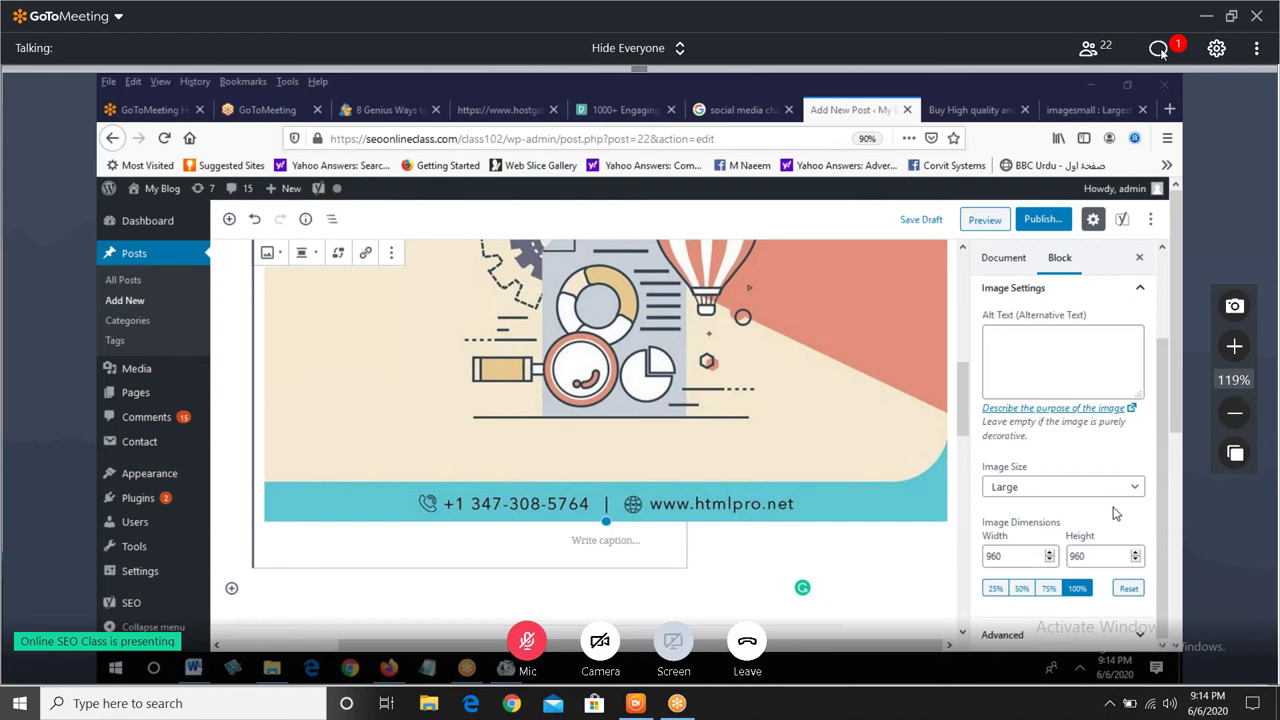
click(1158, 49)
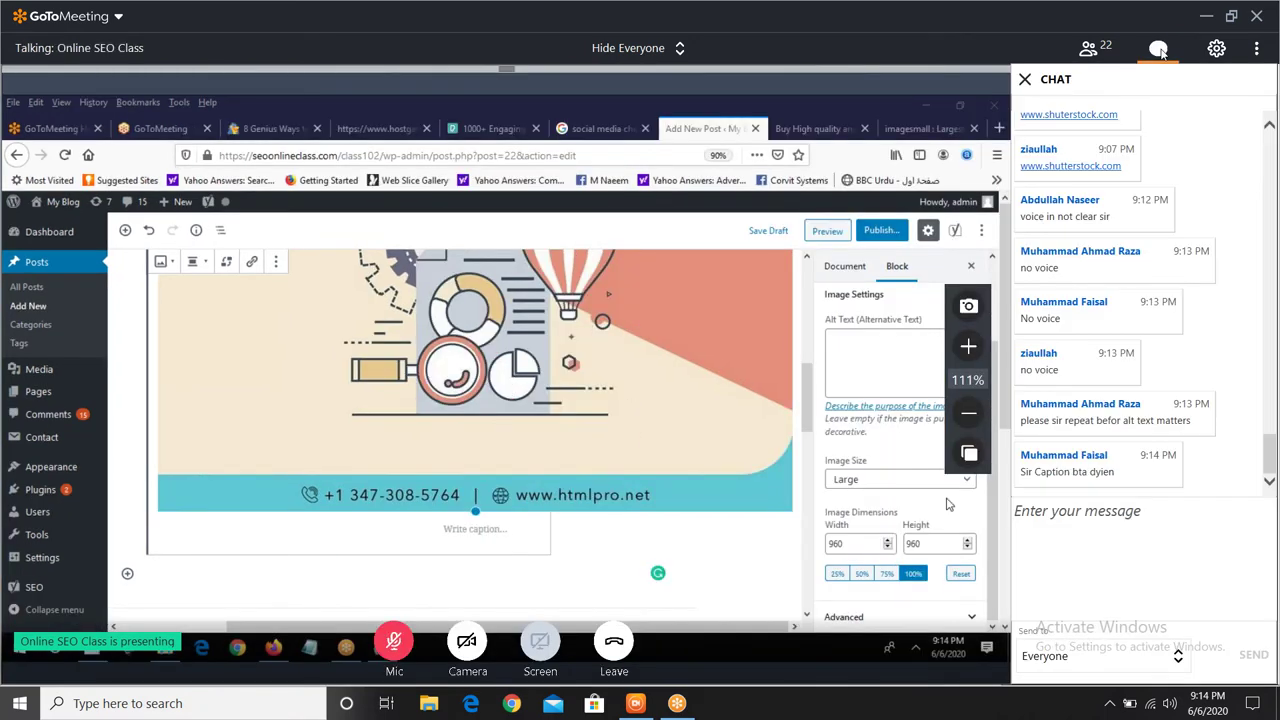
Close the chat so the shared published blog post fills the window.
click(1159, 50)
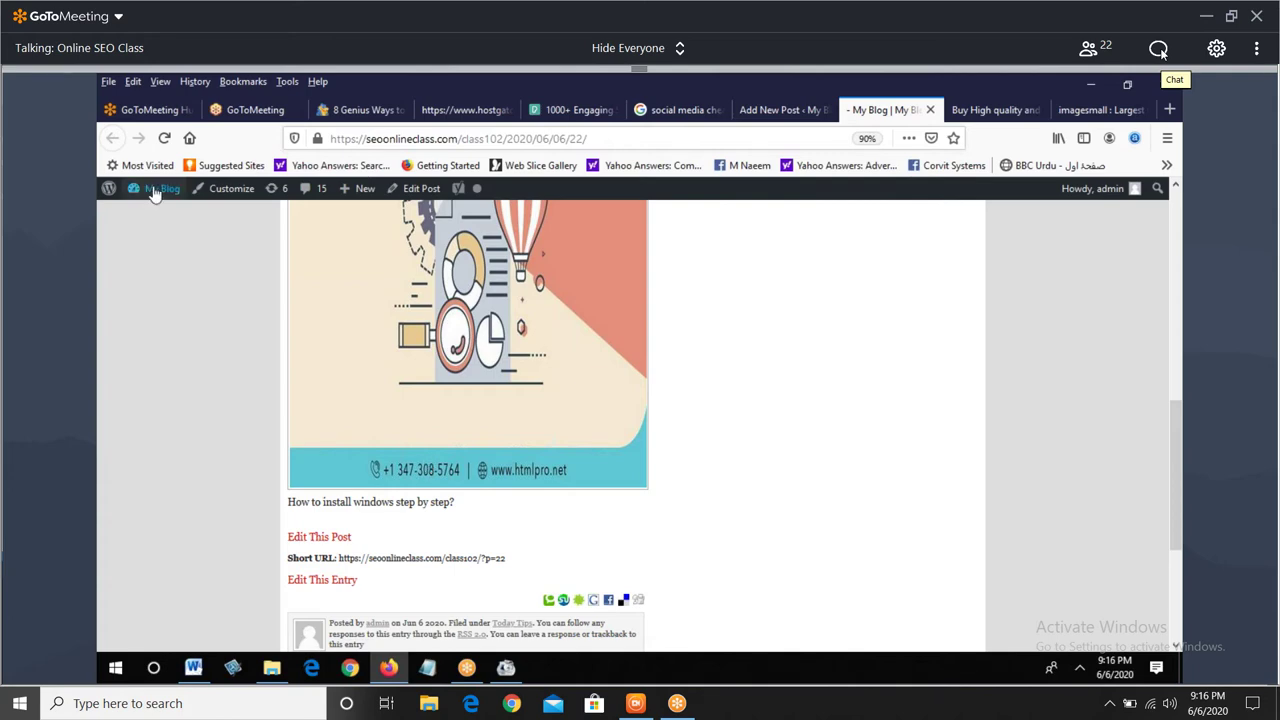
Switch the shared Firefox view to the 'social media cheat sheet 2020' image results.
click(684, 118)
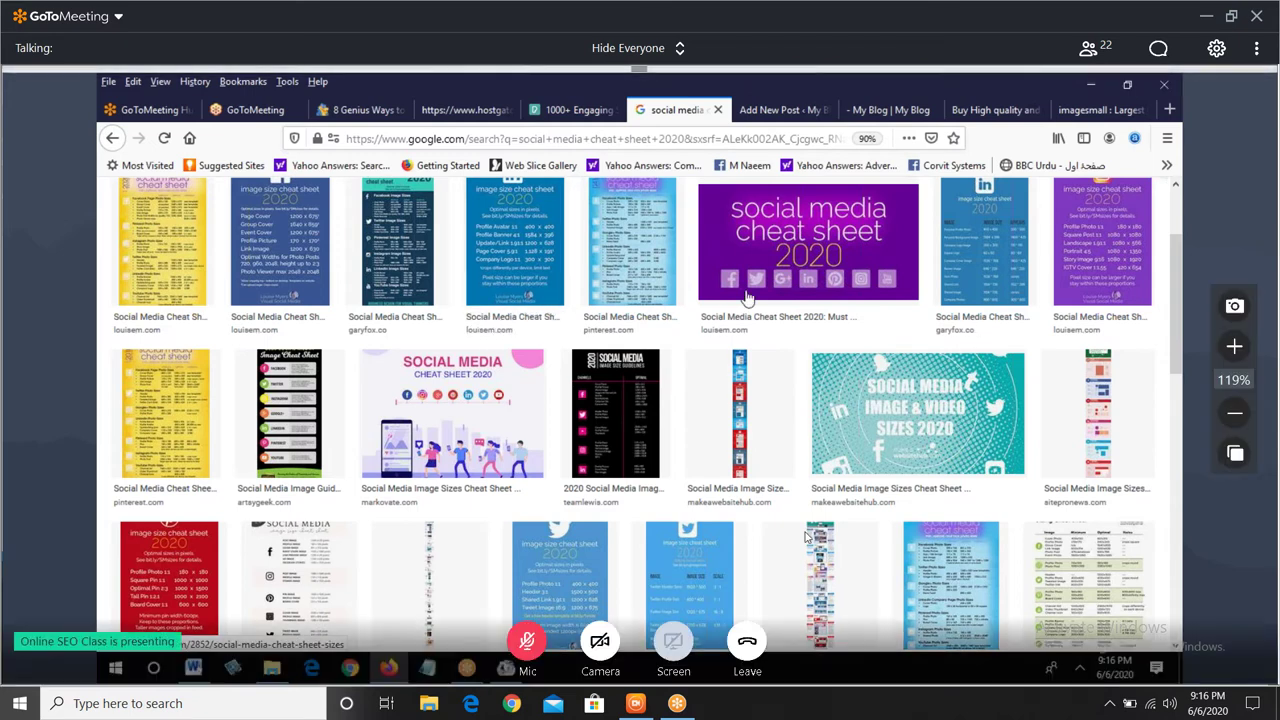
Bring the meeting window forward and minimize Firefox to reveal the alt text Word notes.
click(640, 710)
click(690, 708)
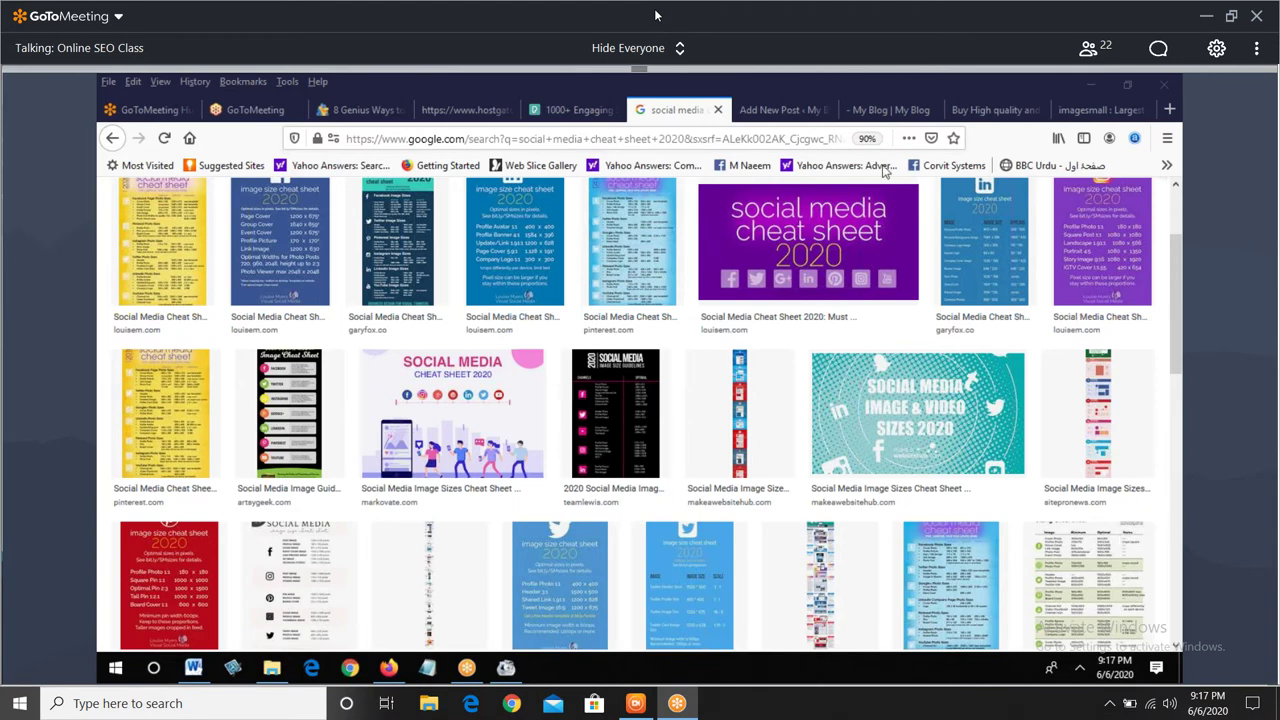
click(1090, 88)
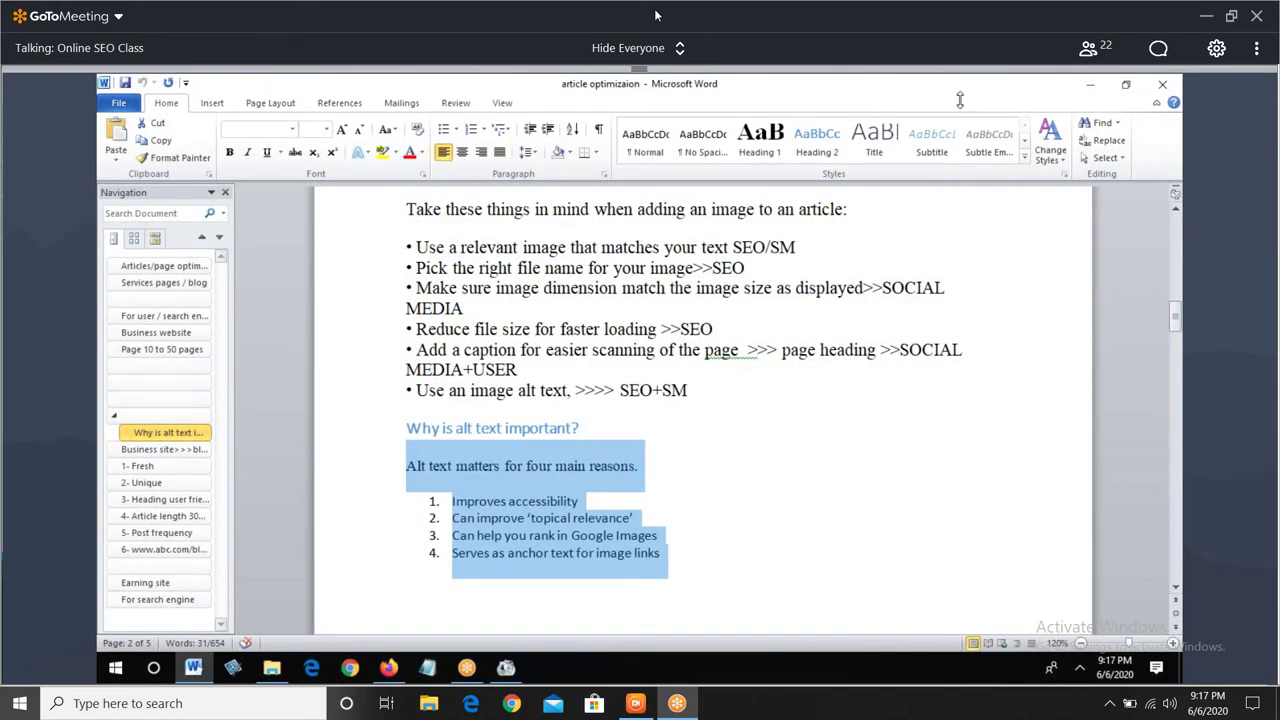
Minimize the Word notes window 'article optimizaion'.
click(1089, 91)
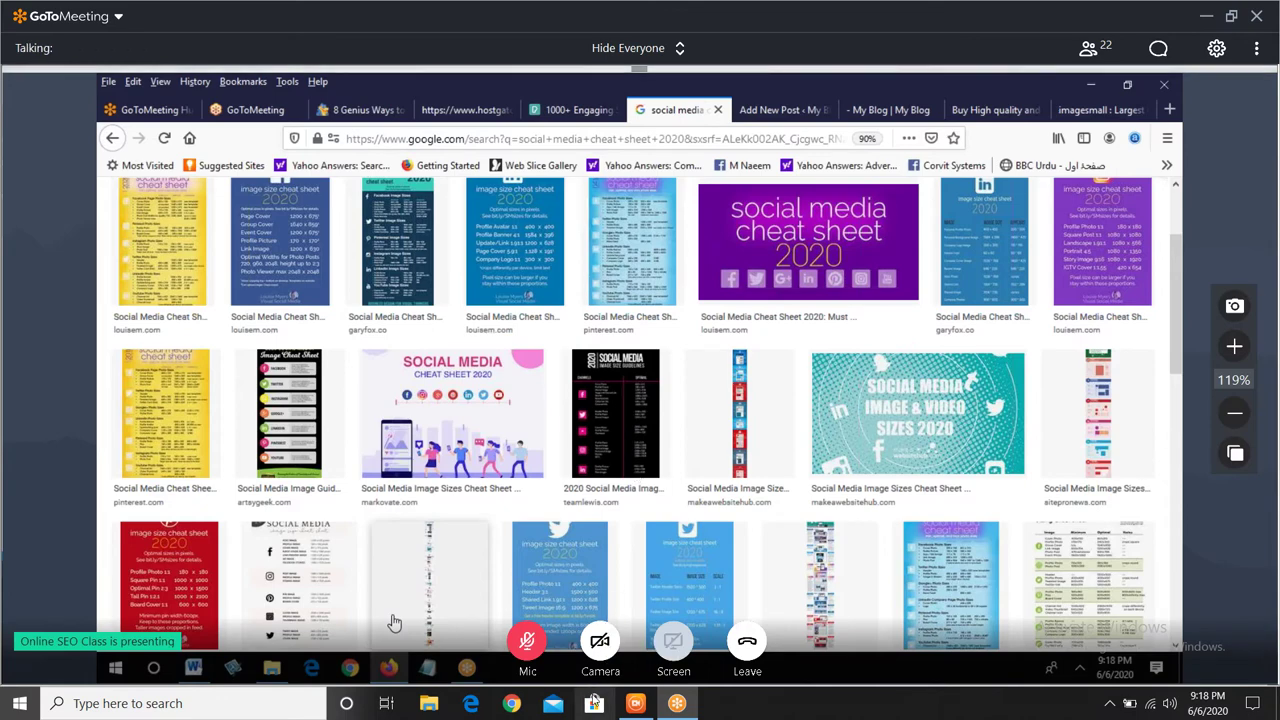
mouse_move(641, 697)
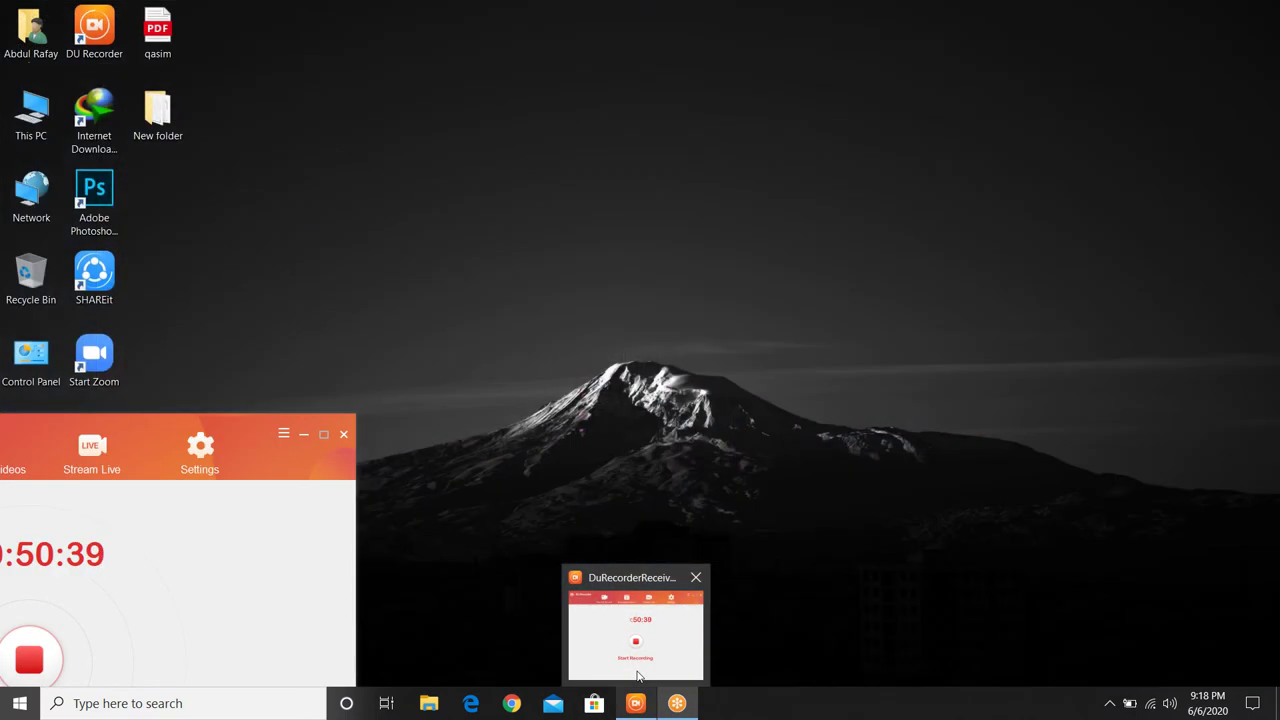
click(636, 630)
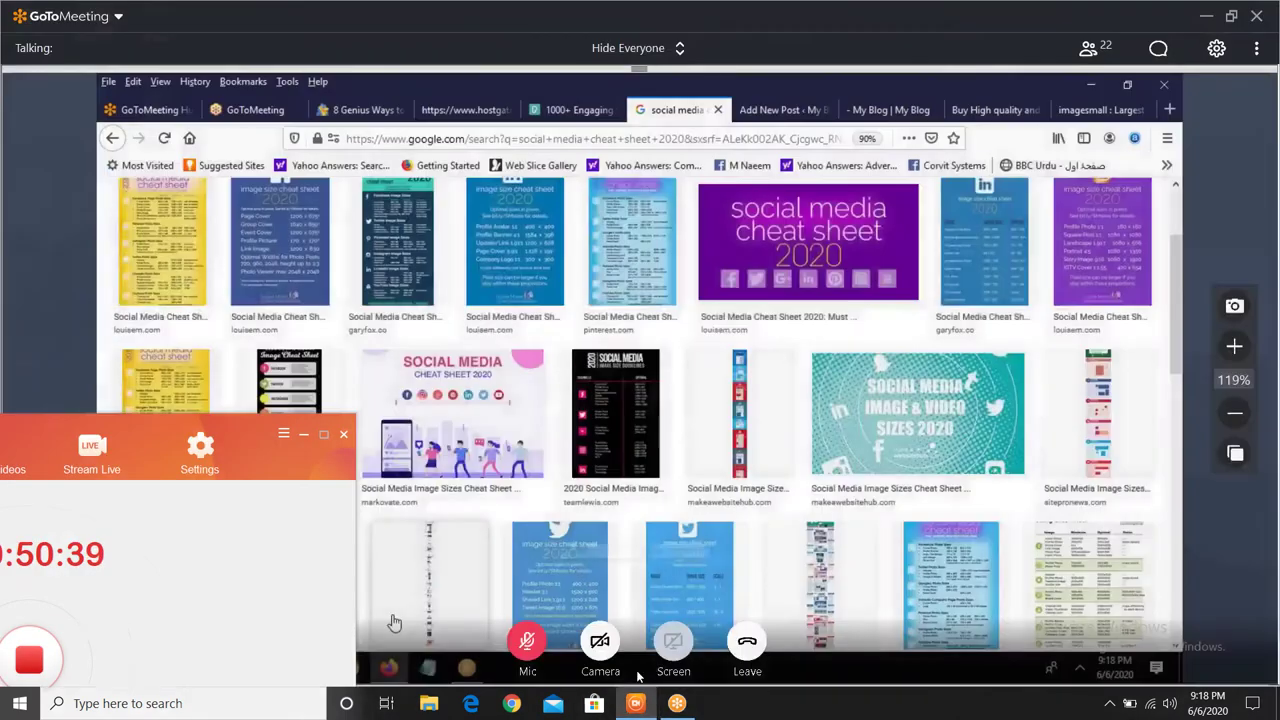
click(645, 705)
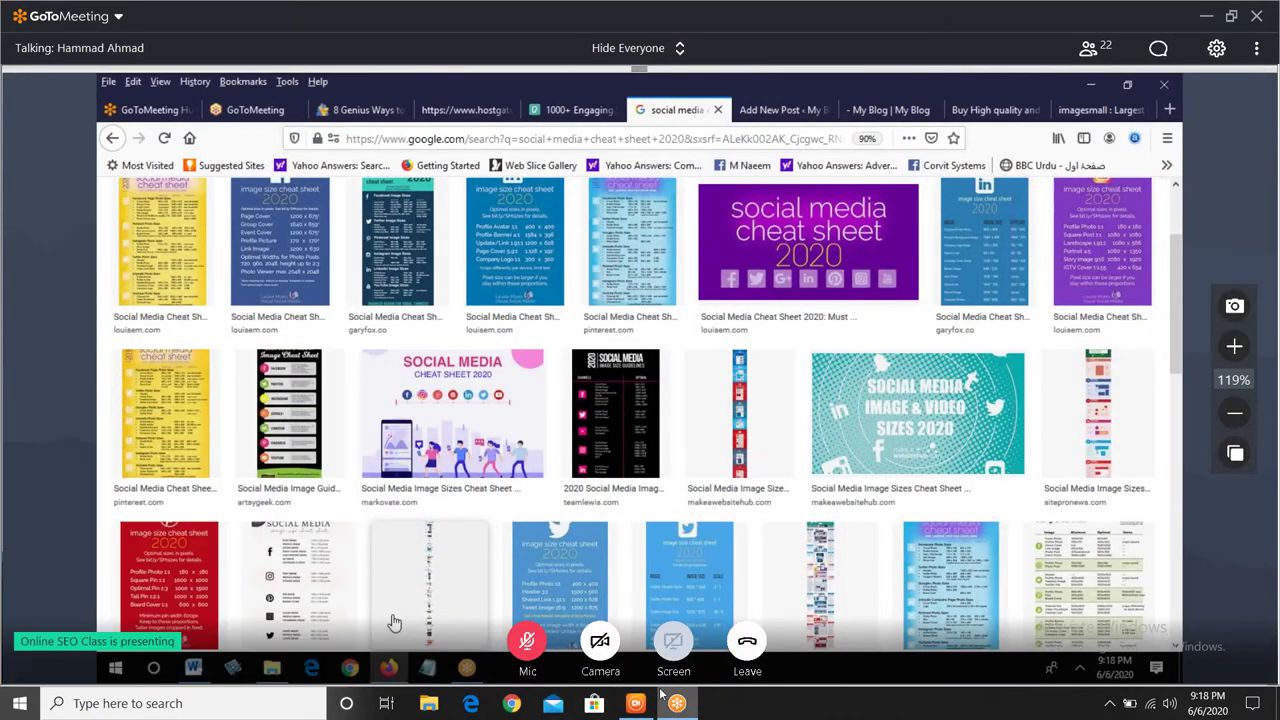
click(1158, 48)
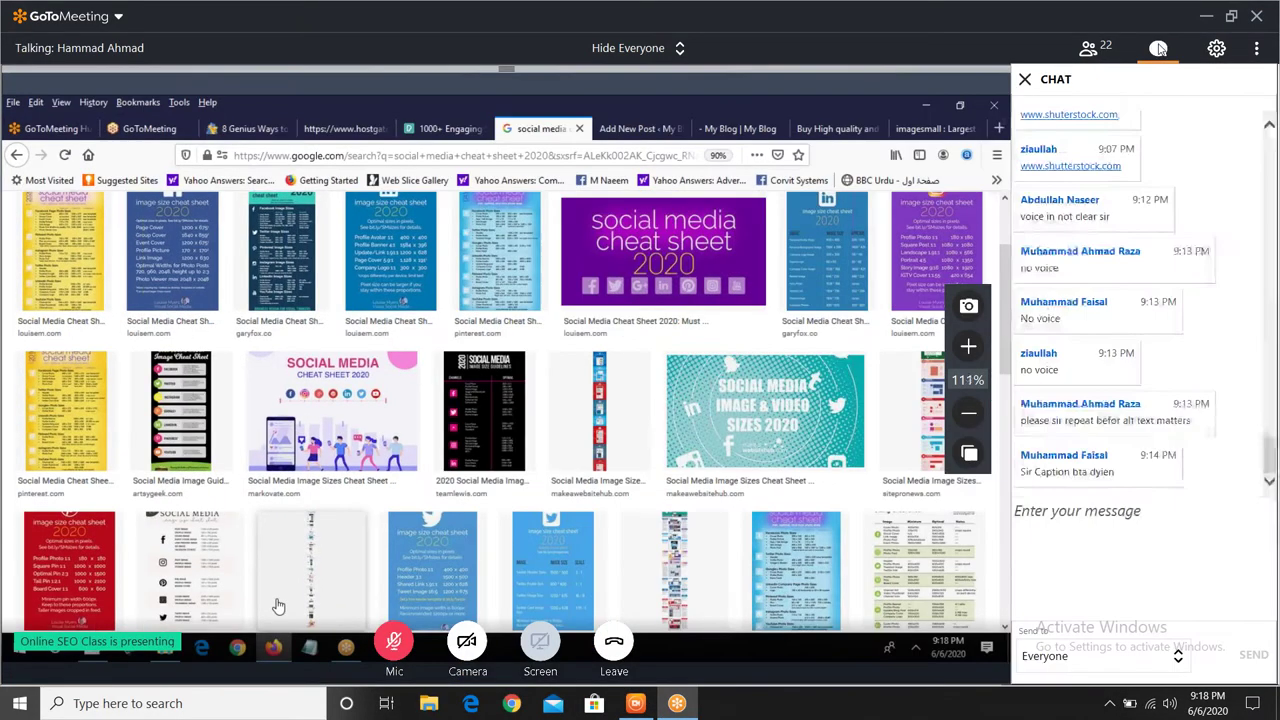
click(1158, 48)
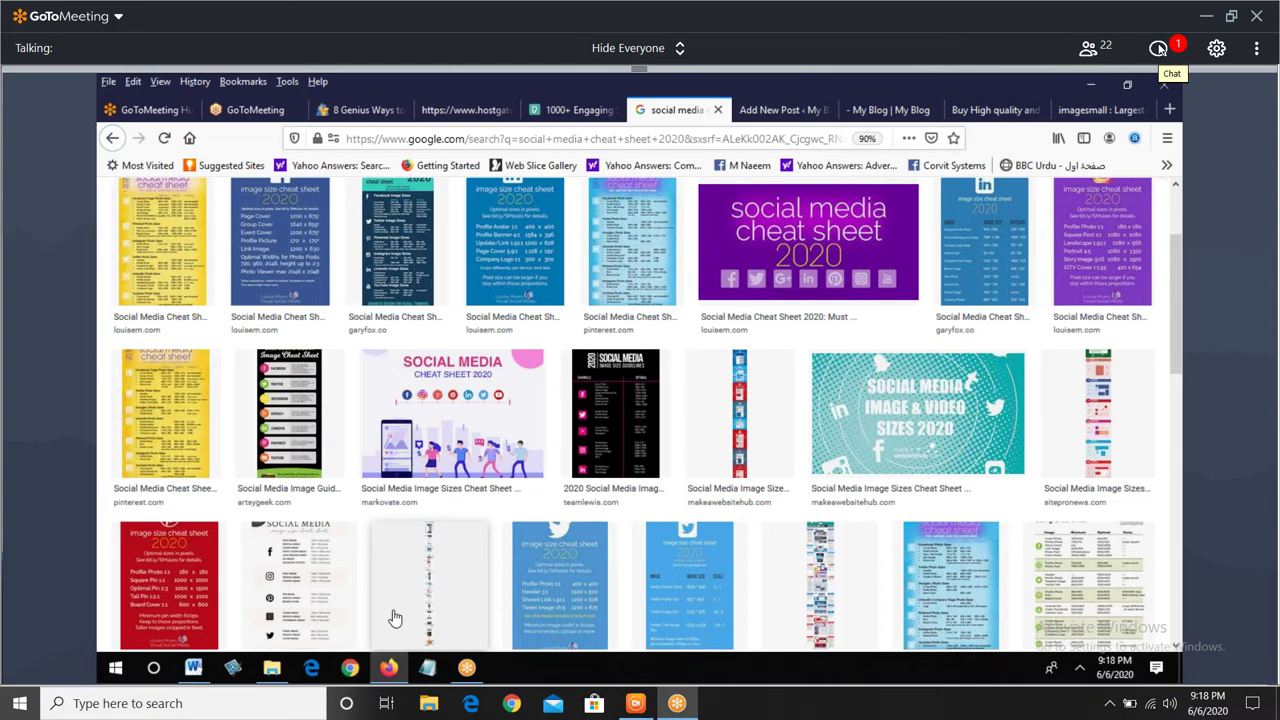
click(1158, 48)
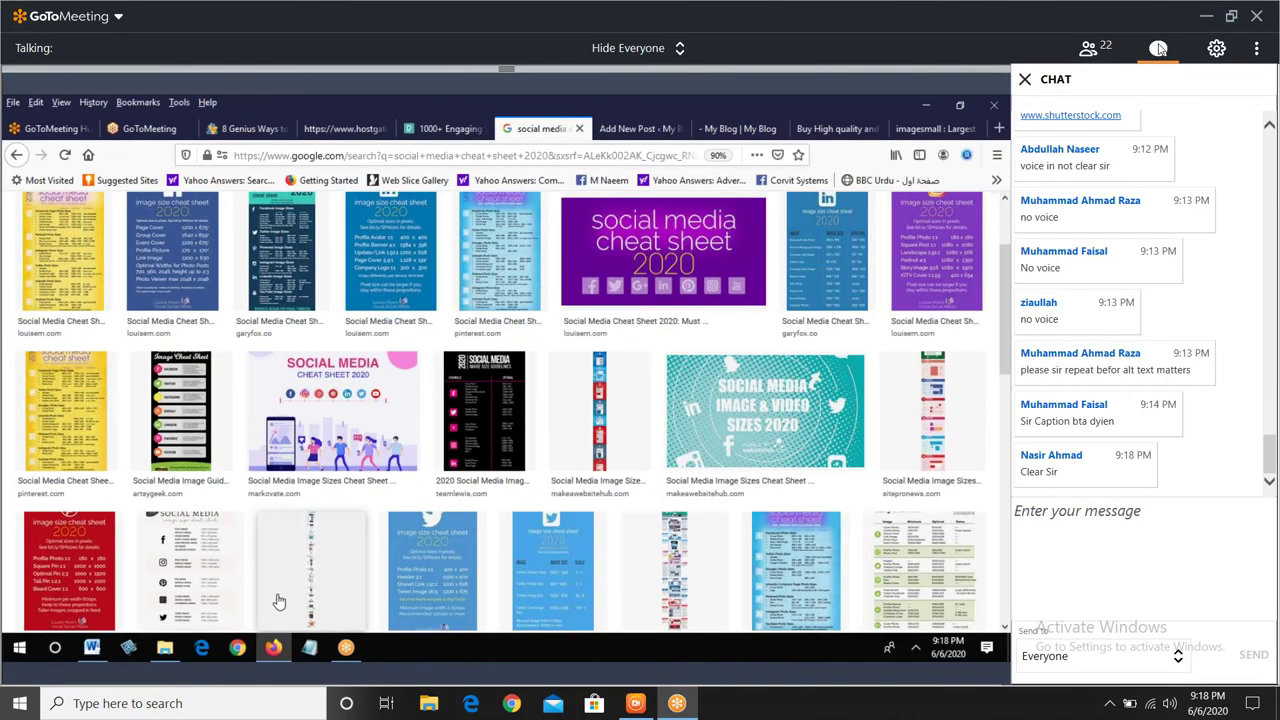
click(1158, 48)
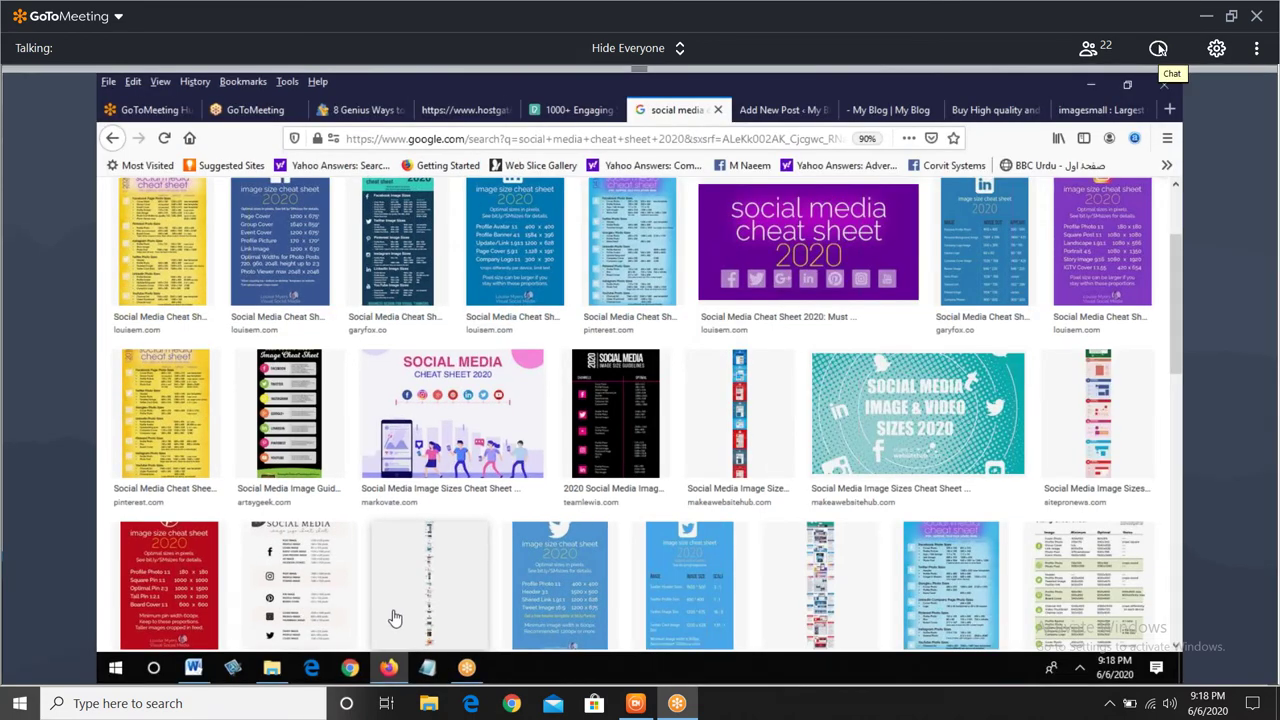
Bring up the Word notes and select the seven-point Google business checklist, Keywords to Office timing.
click(195, 670)
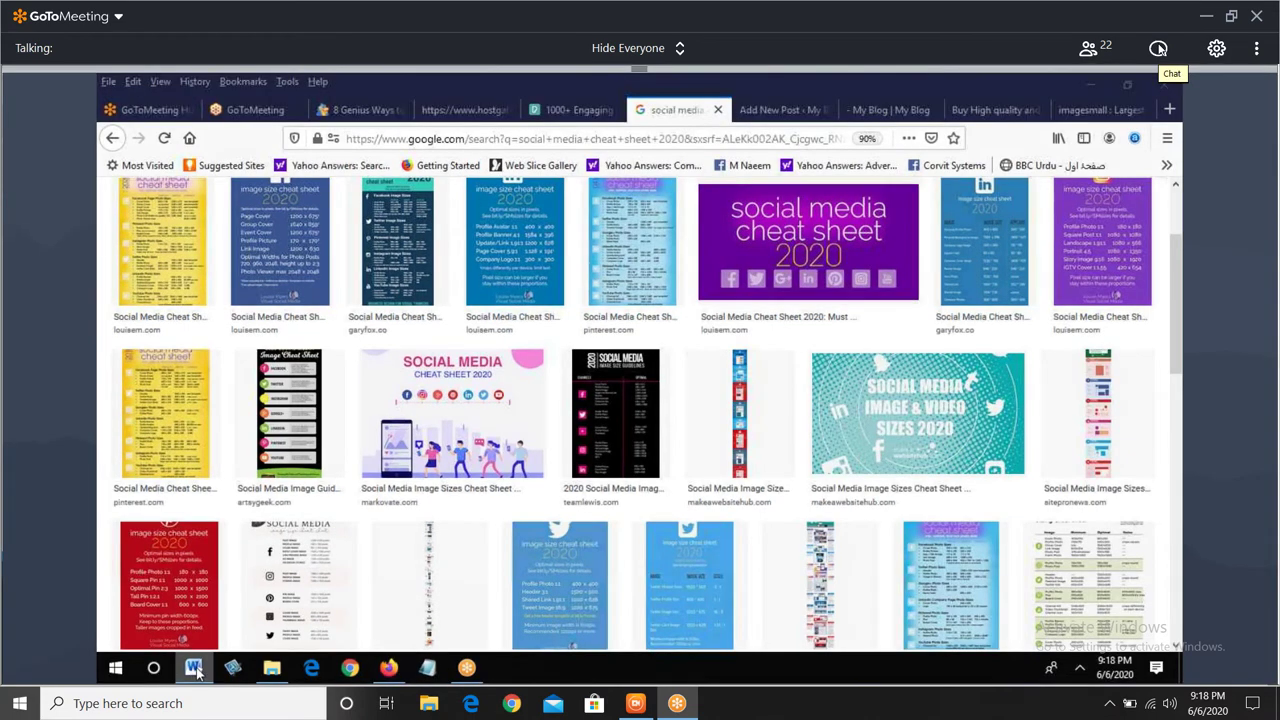
scroll(469, 435, down, 8)
scroll(469, 435, down, 7)
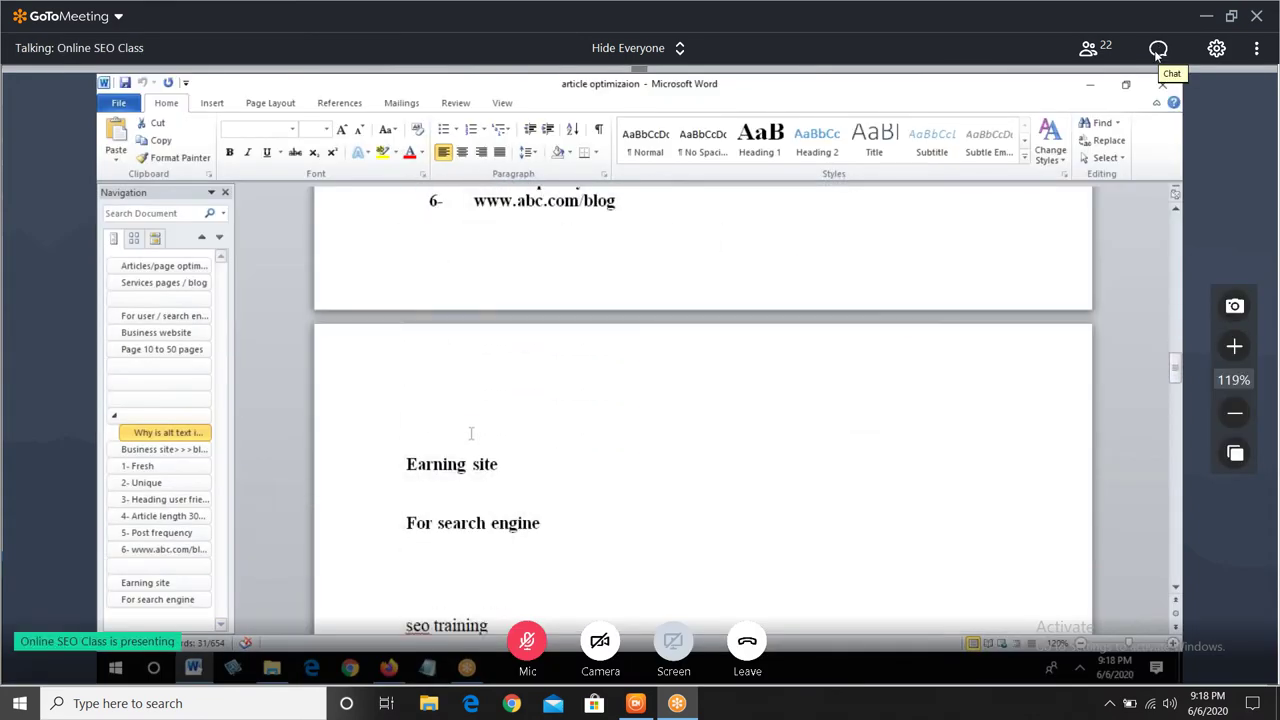
scroll(471, 433, down, 8)
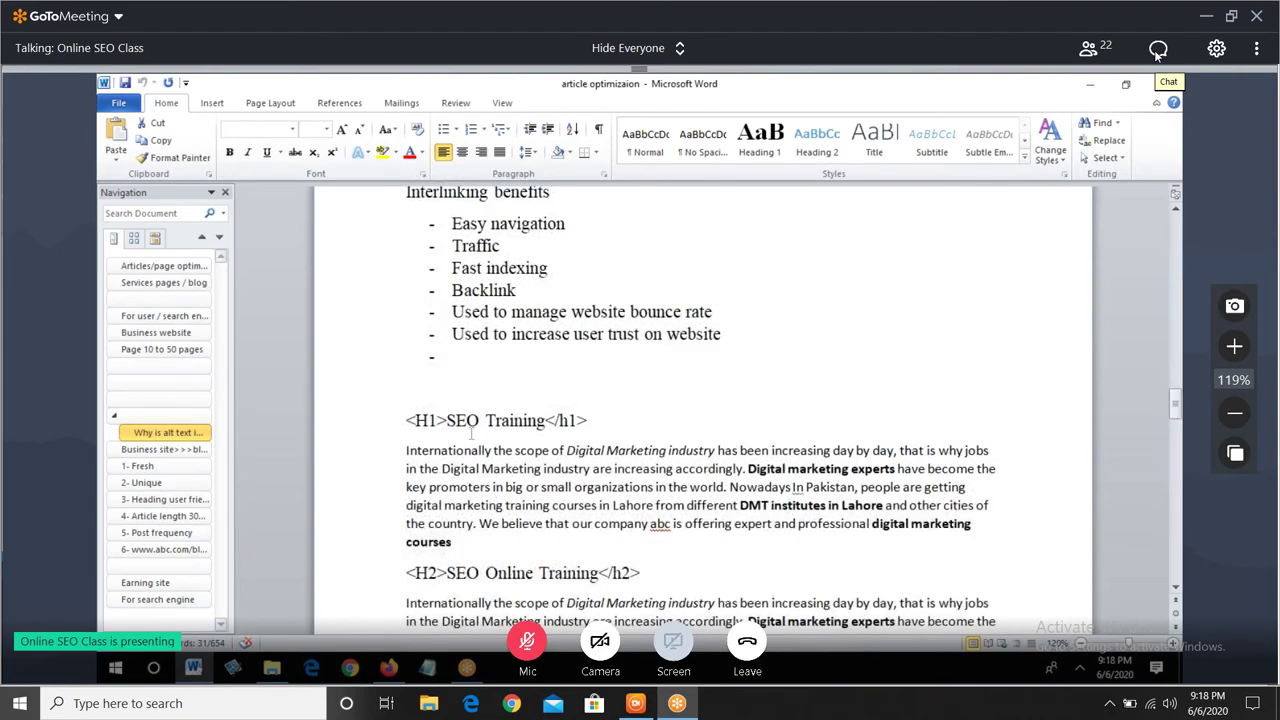
scroll(471, 433, down, 4)
scroll(471, 433, down, 10)
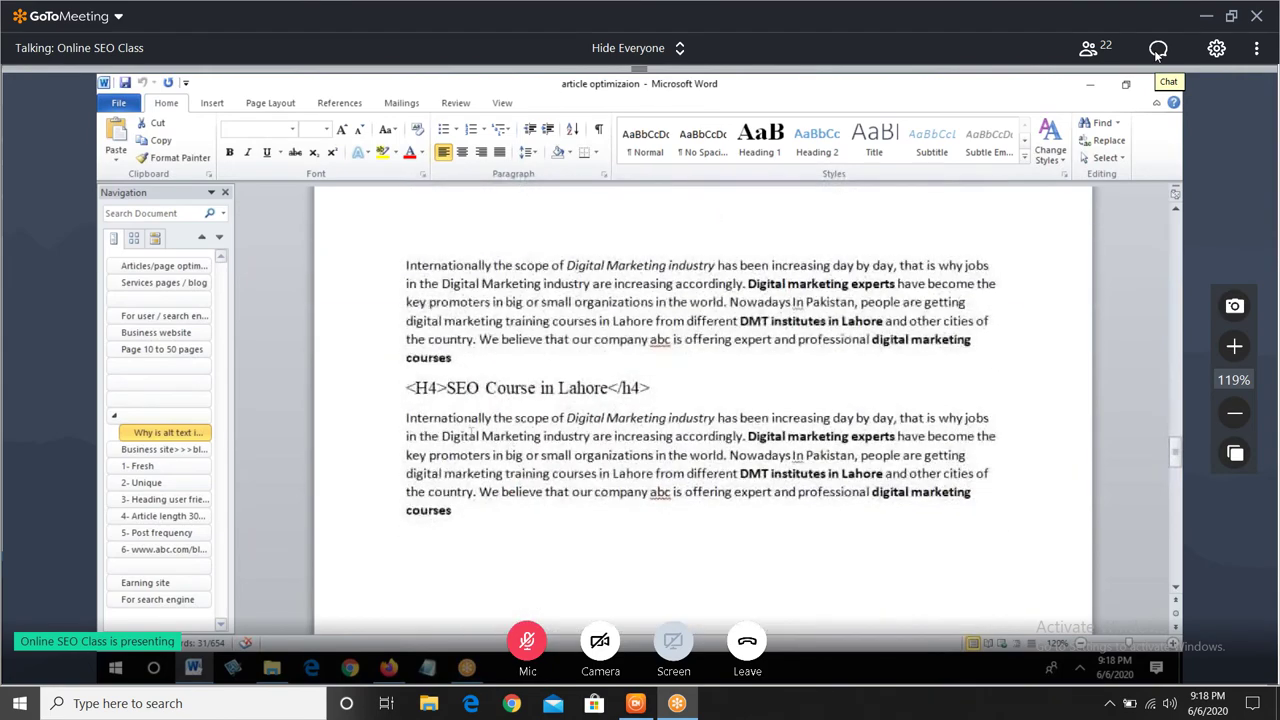
drag(568, 505, 421, 307)
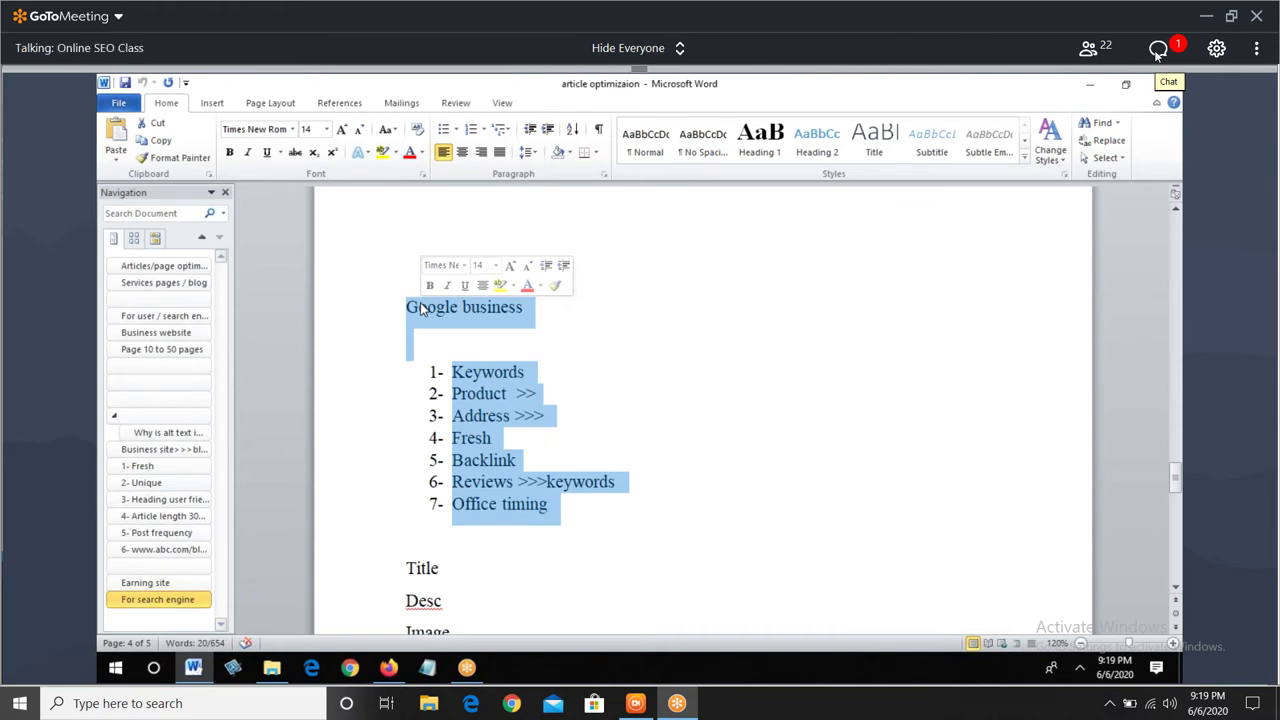
Open and close the chat, then reopen it to see the attendee's canva.com link.
click(1157, 50)
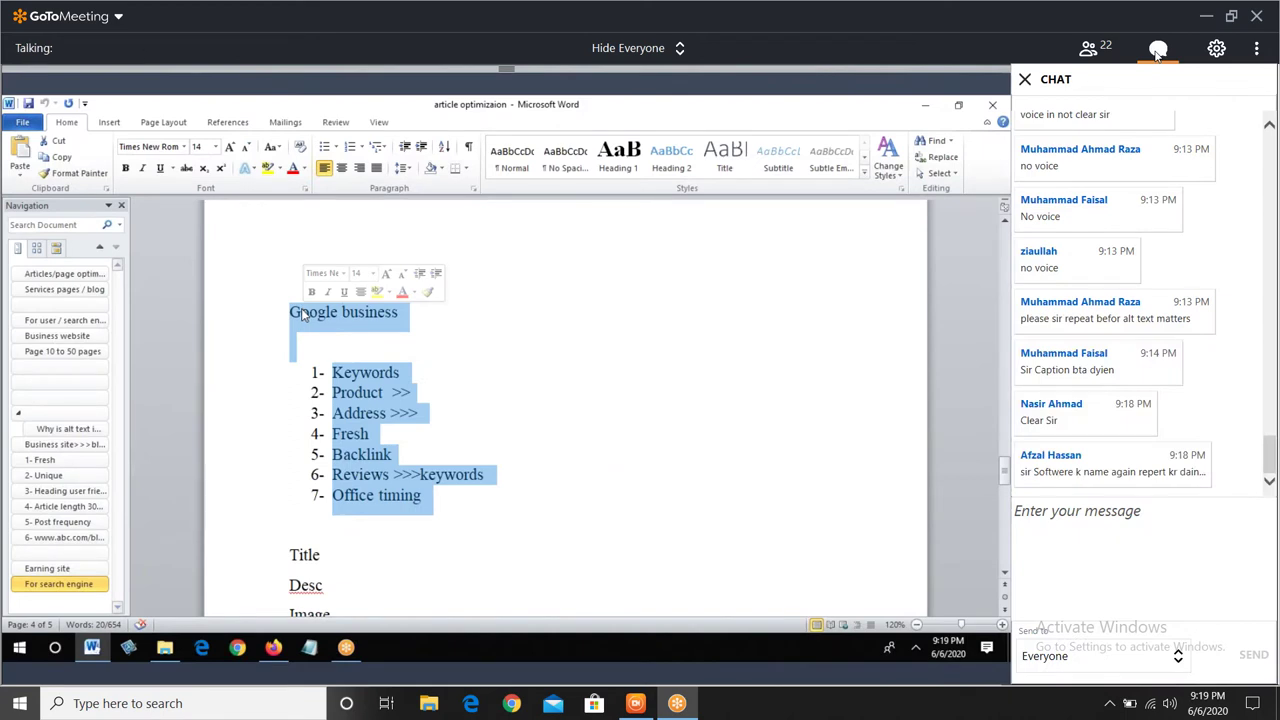
click(1157, 50)
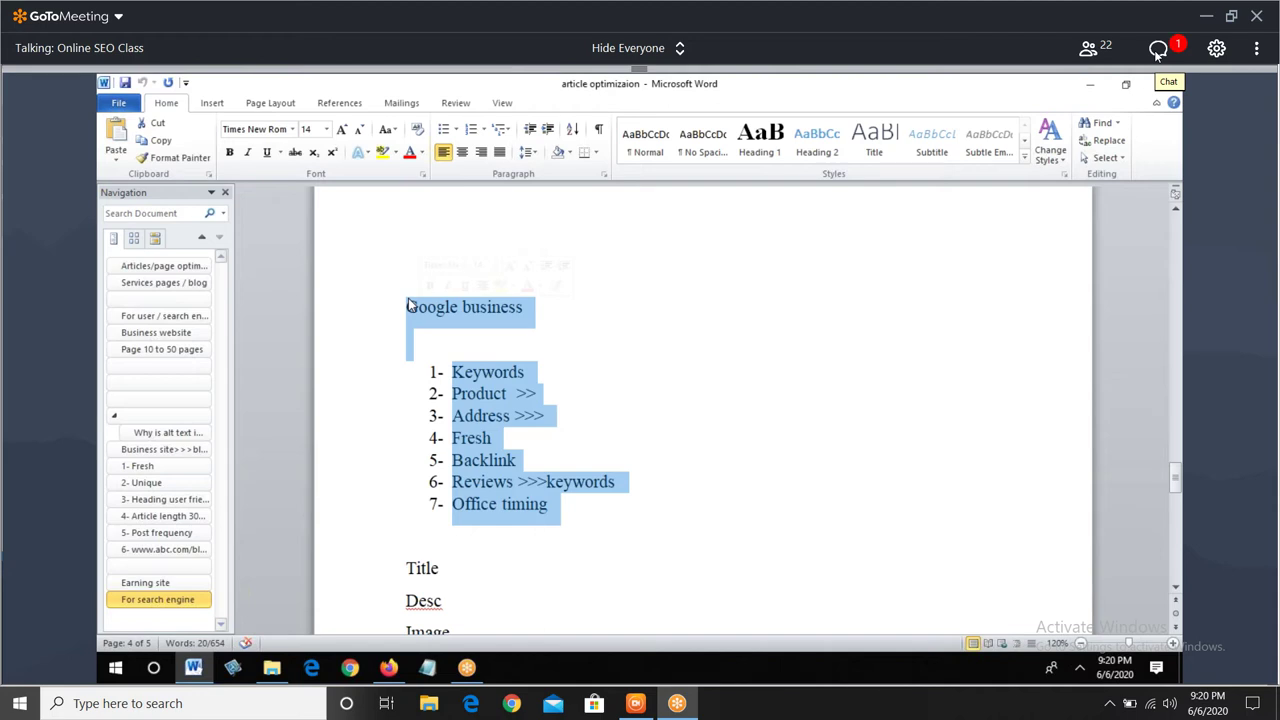
click(1157, 48)
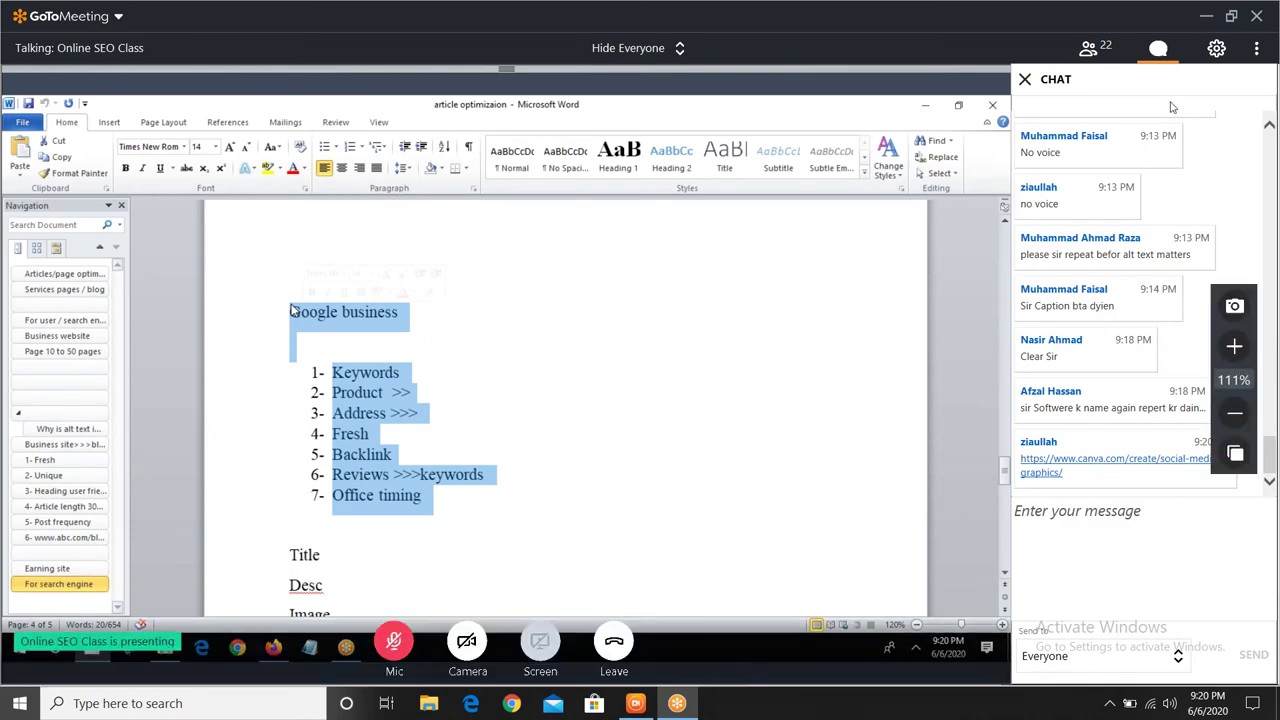
Open the shared Canva social-media-graphics link in Chrome, then return to the meeting with chat closed.
click(1115, 465)
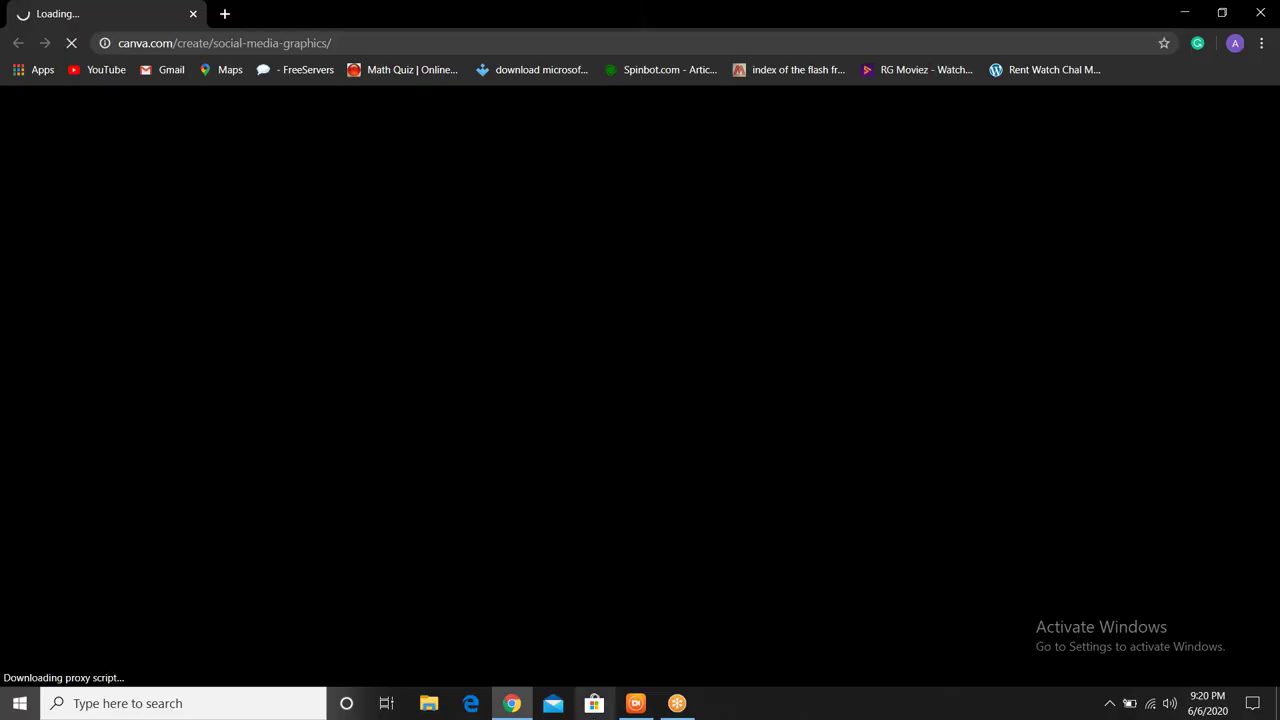
click(677, 703)
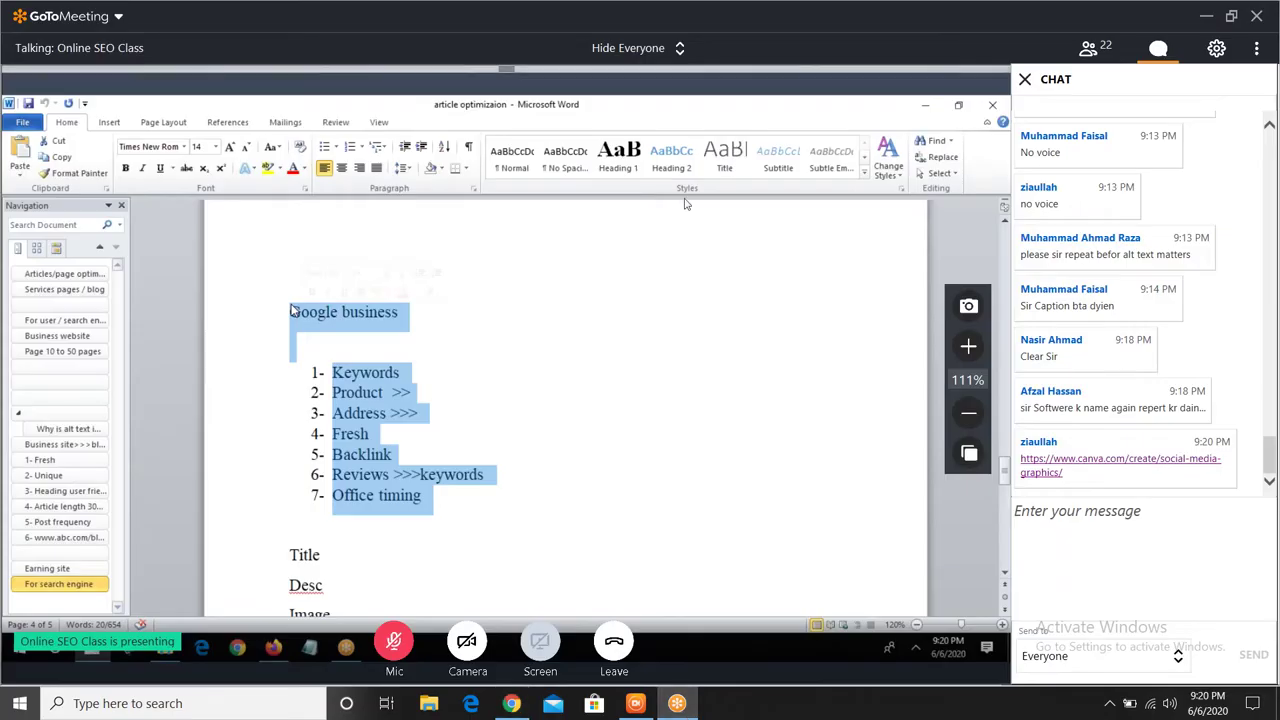
click(1158, 48)
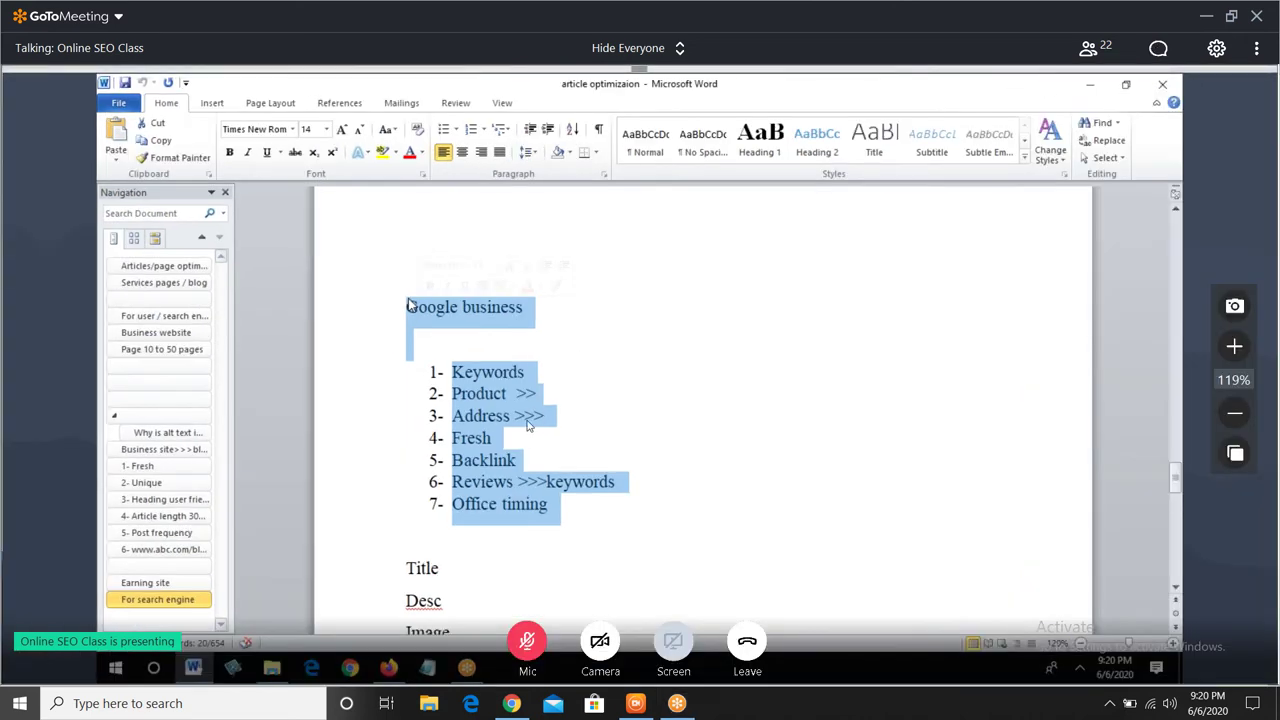
Check the loaded Canva page in Chrome, then bring the meeting back in front of the recorder.
click(511, 704)
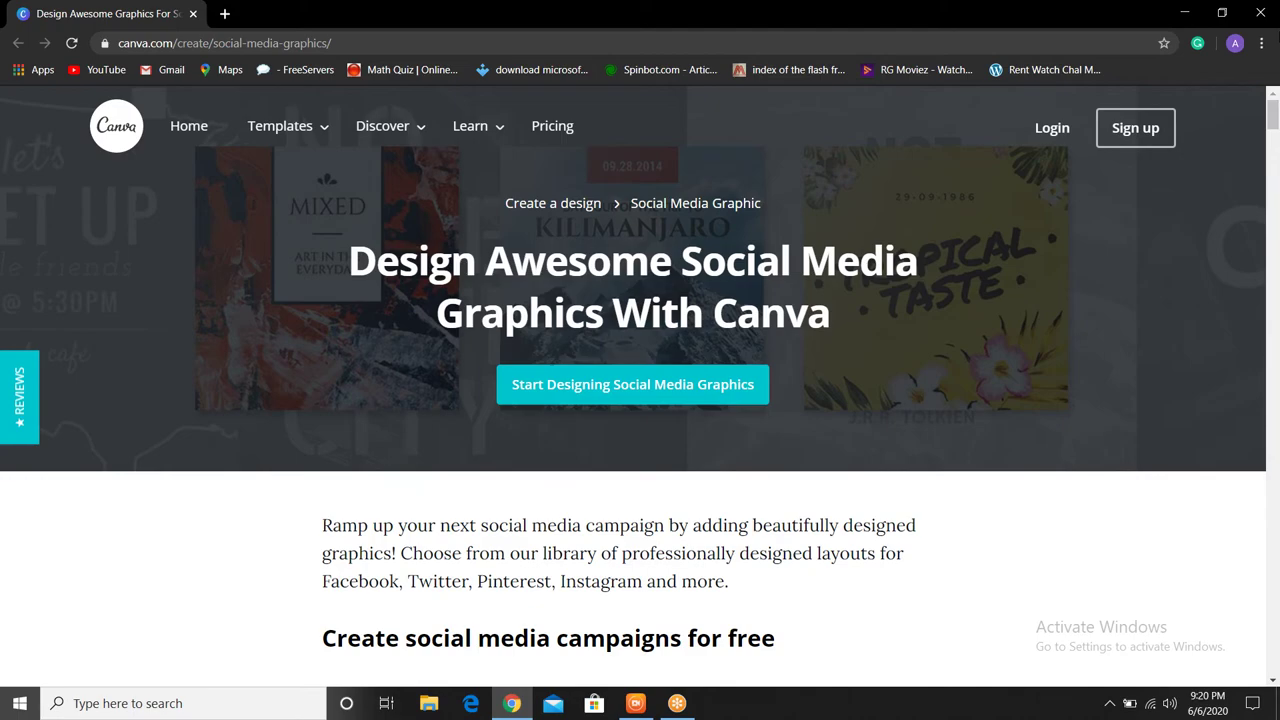
click(1260, 12)
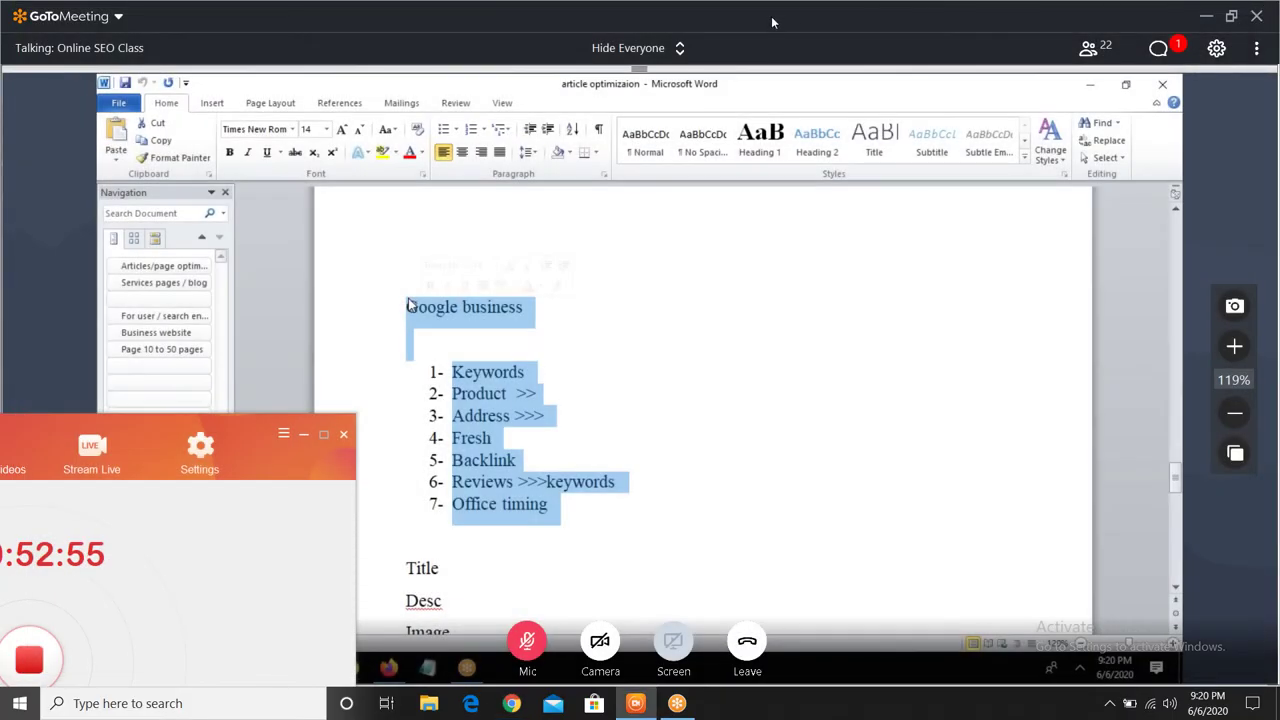
click(1172, 66)
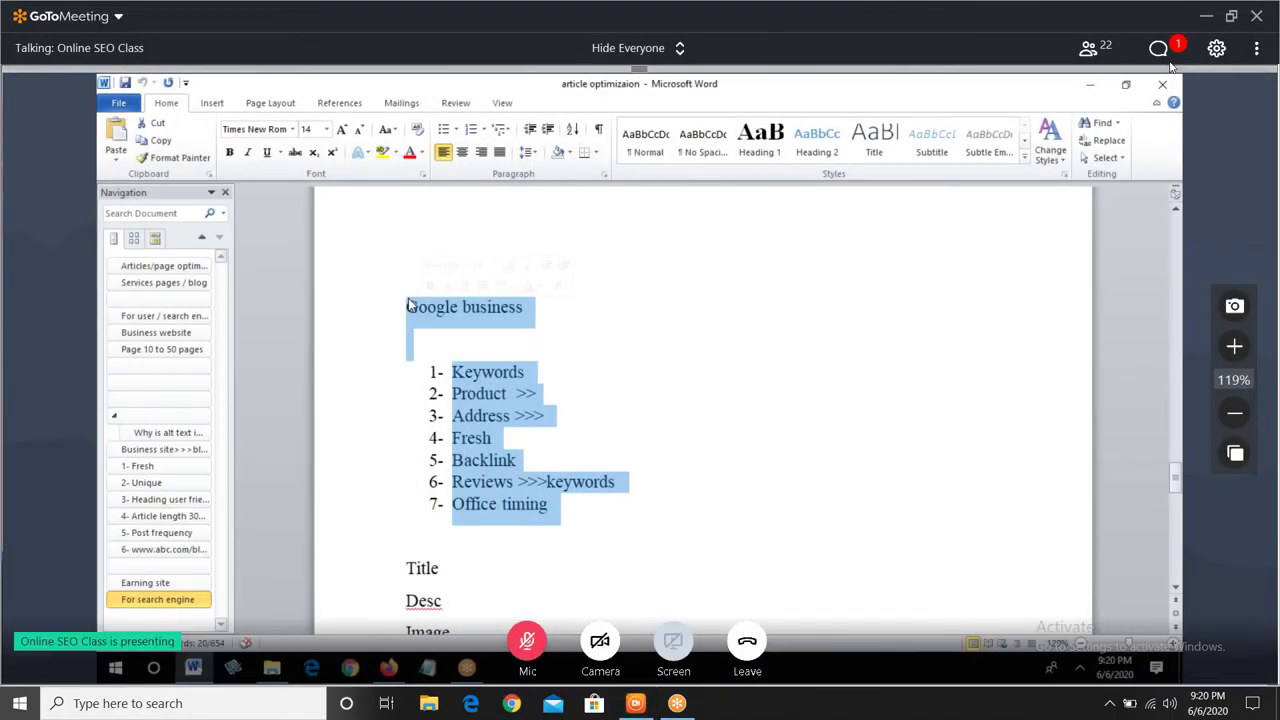
Open and close the chat twice to read attendee messages about making ads and thanks.
click(1160, 50)
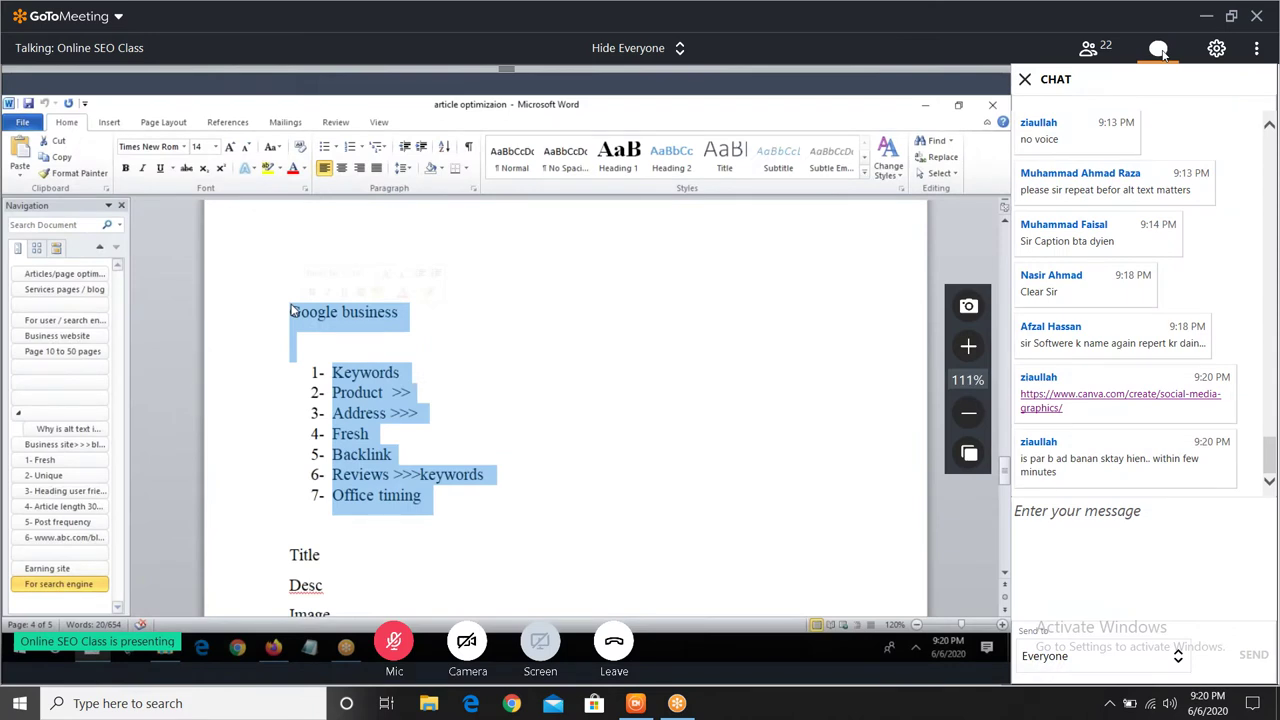
click(1160, 50)
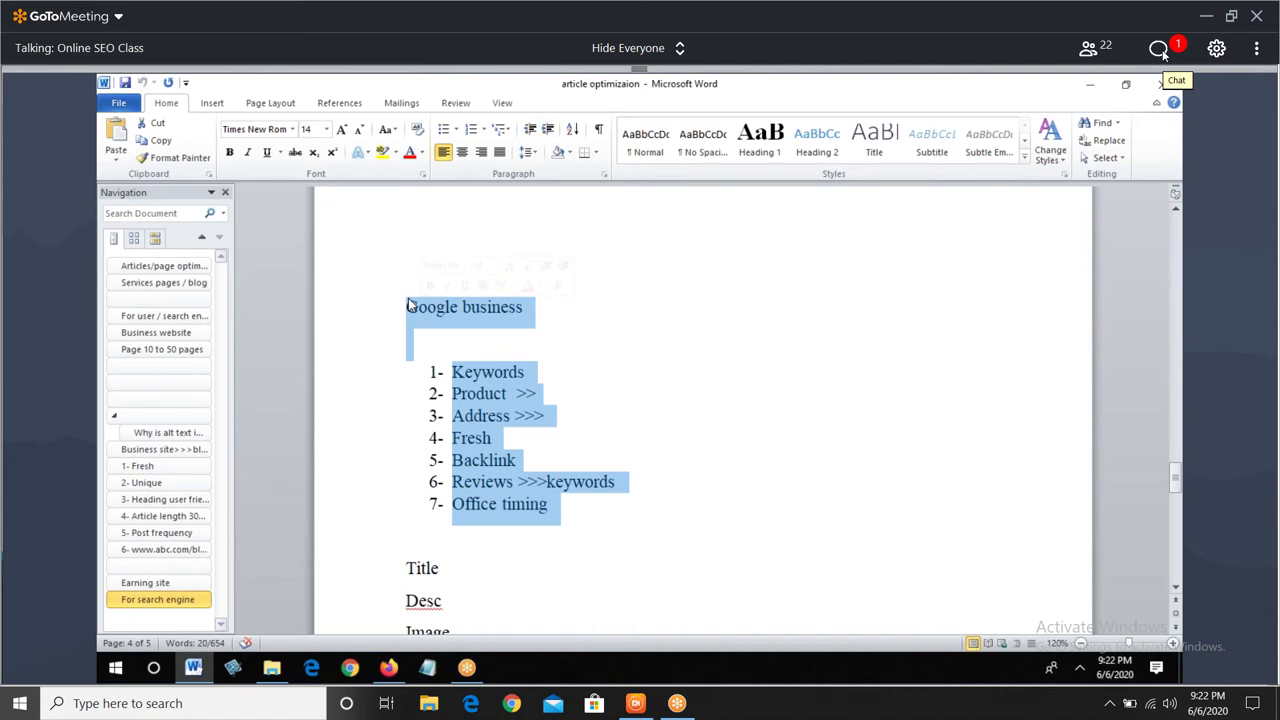
click(1159, 49)
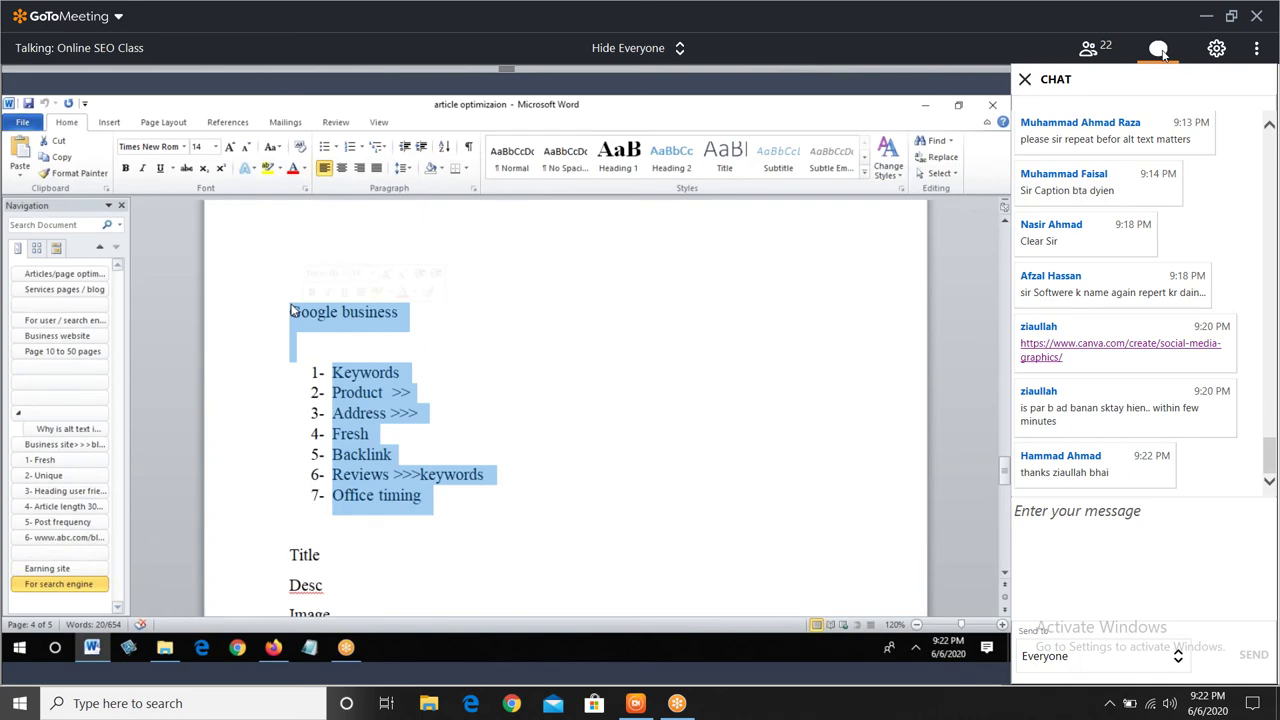
click(1160, 50)
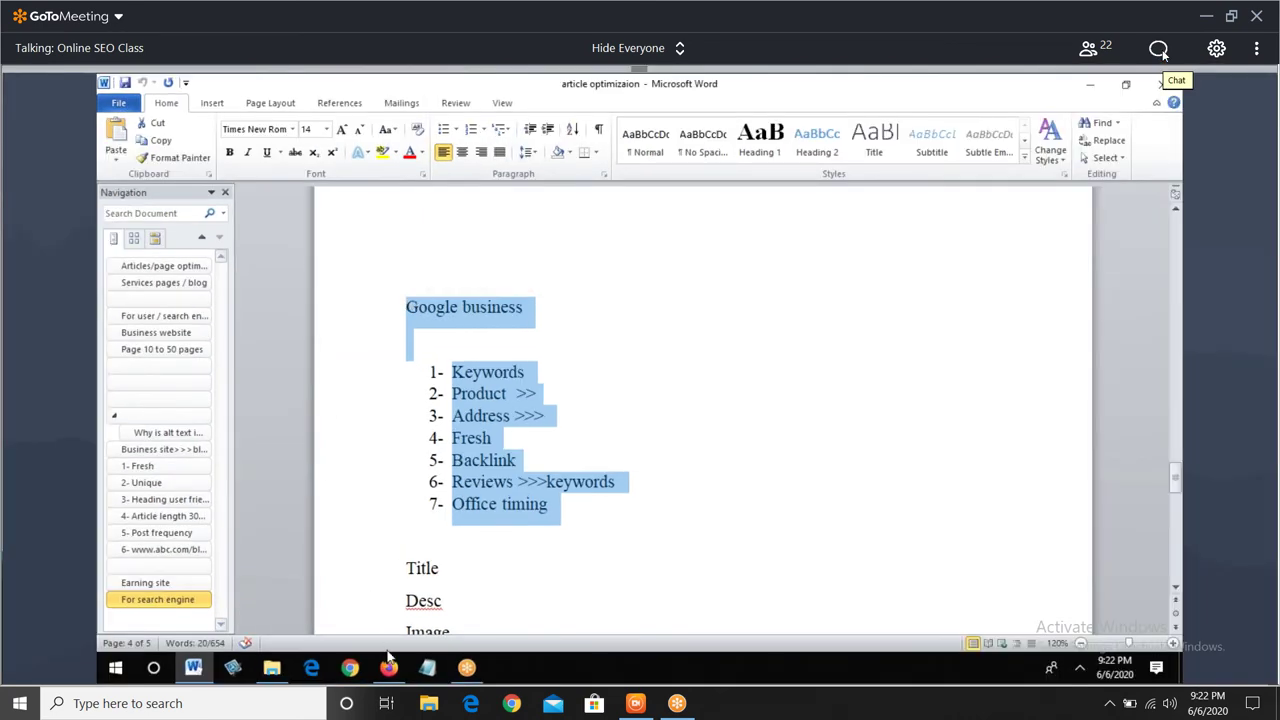
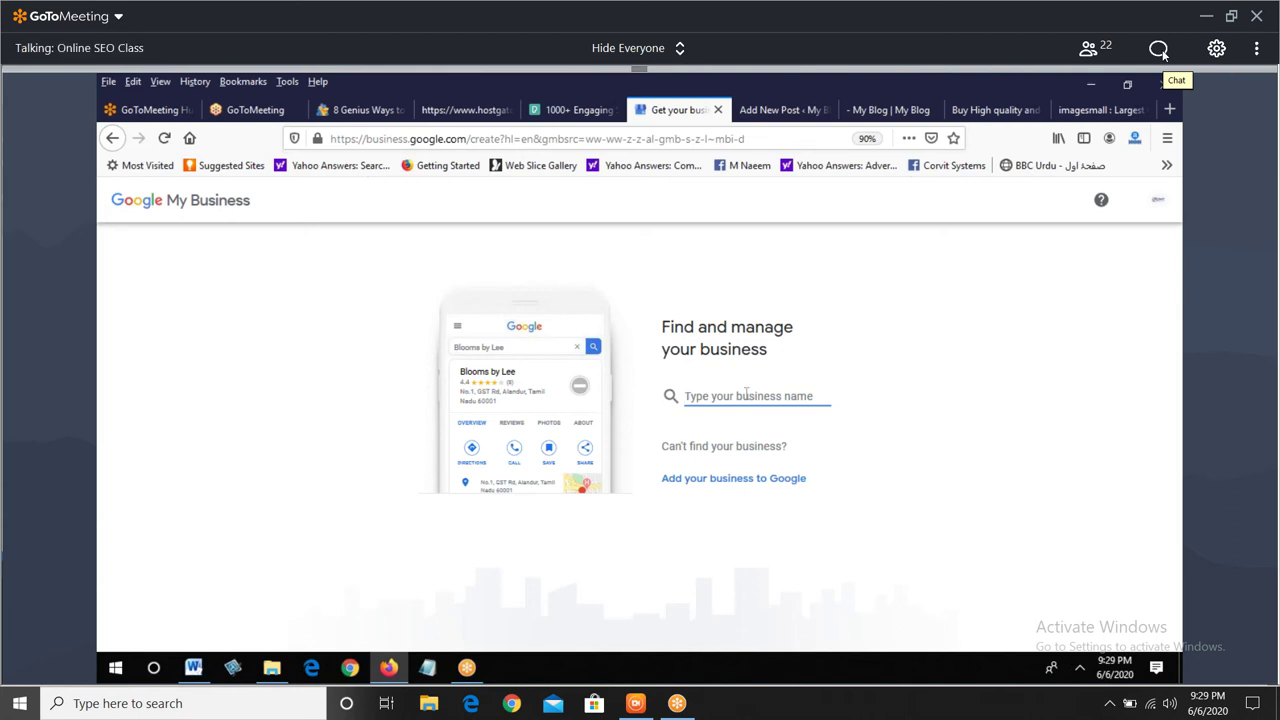
After discarding earlier attempts, enter 'SEO Services in Johar Town' as the new business name.
text(DIGIT)
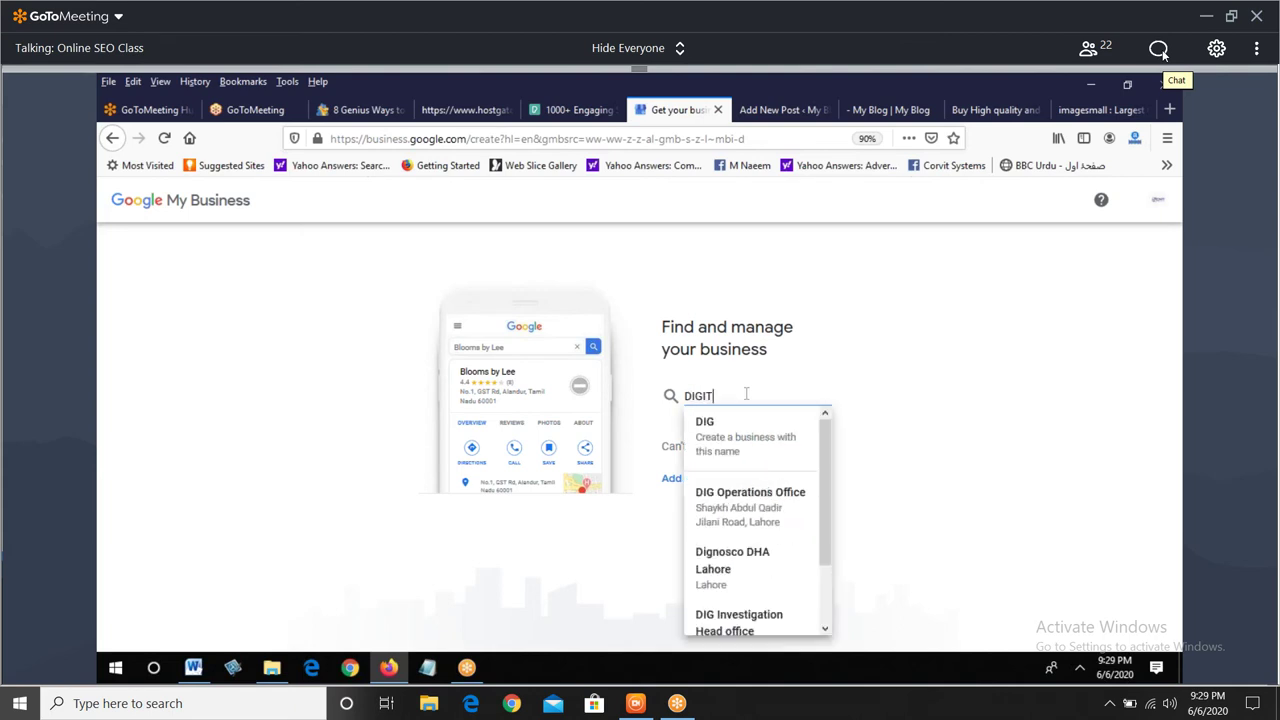
key(BackSpace)
key(BackSpace)
key(BackSpace)
key(BackSpace)
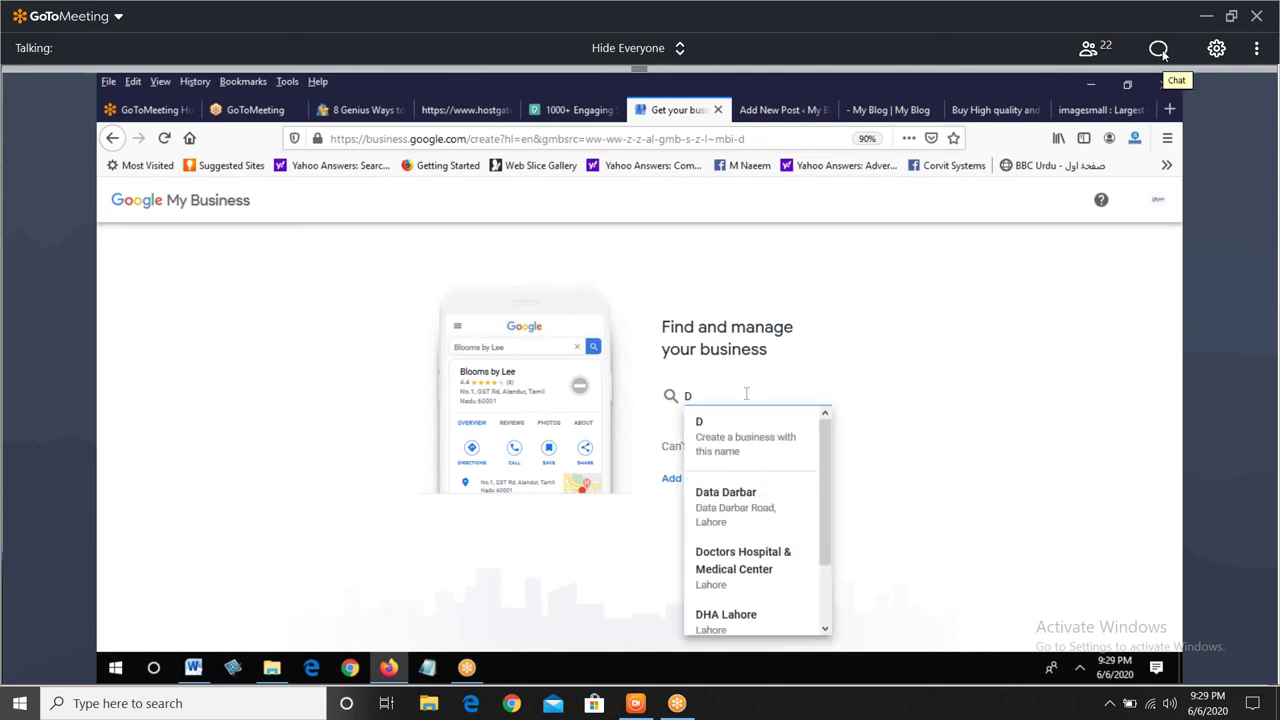
text(igital)
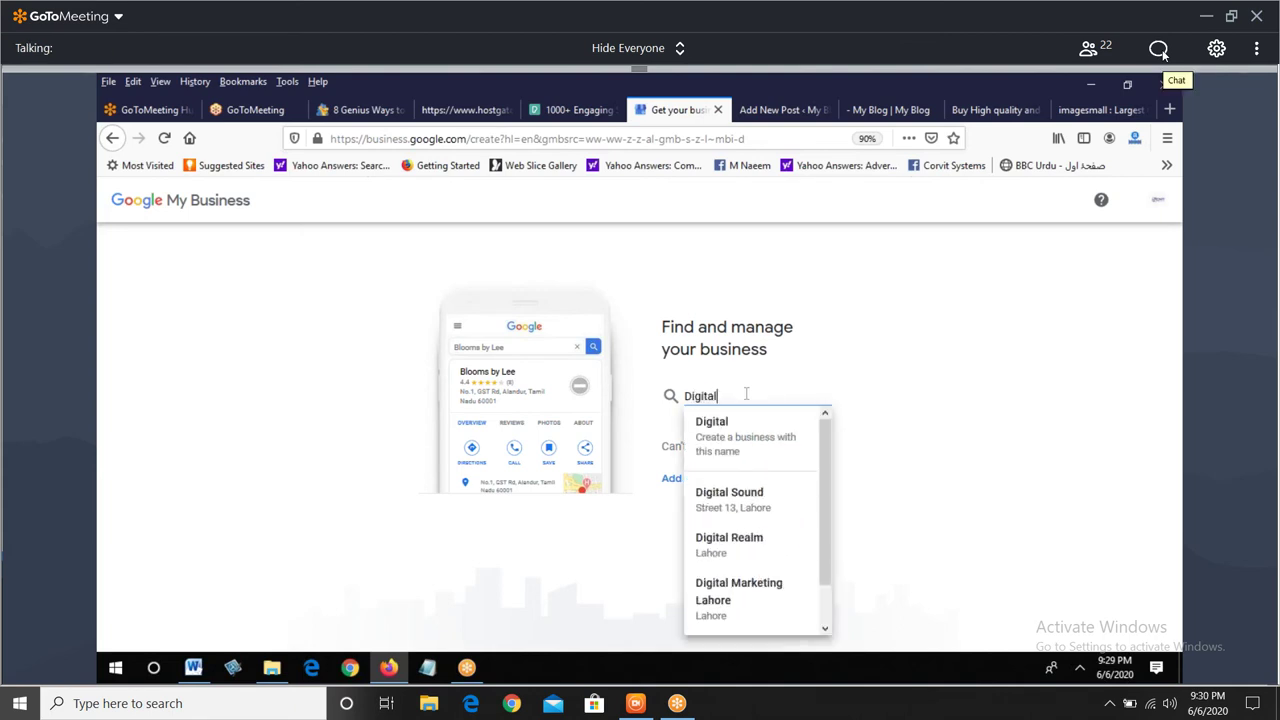
text( mark)
key(BackSpace)
key(ctrl+a)
key(BackSpace)
text(s)
text(s)
key(BackSpace)
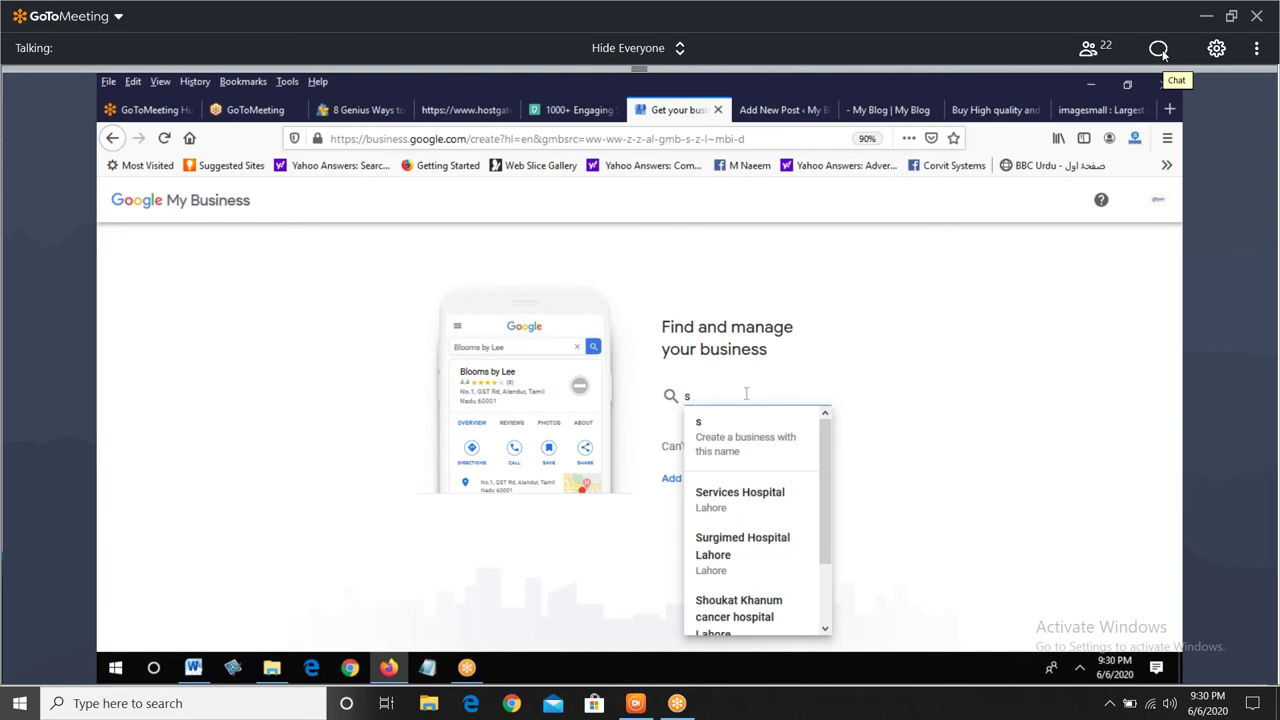
key(Escape)
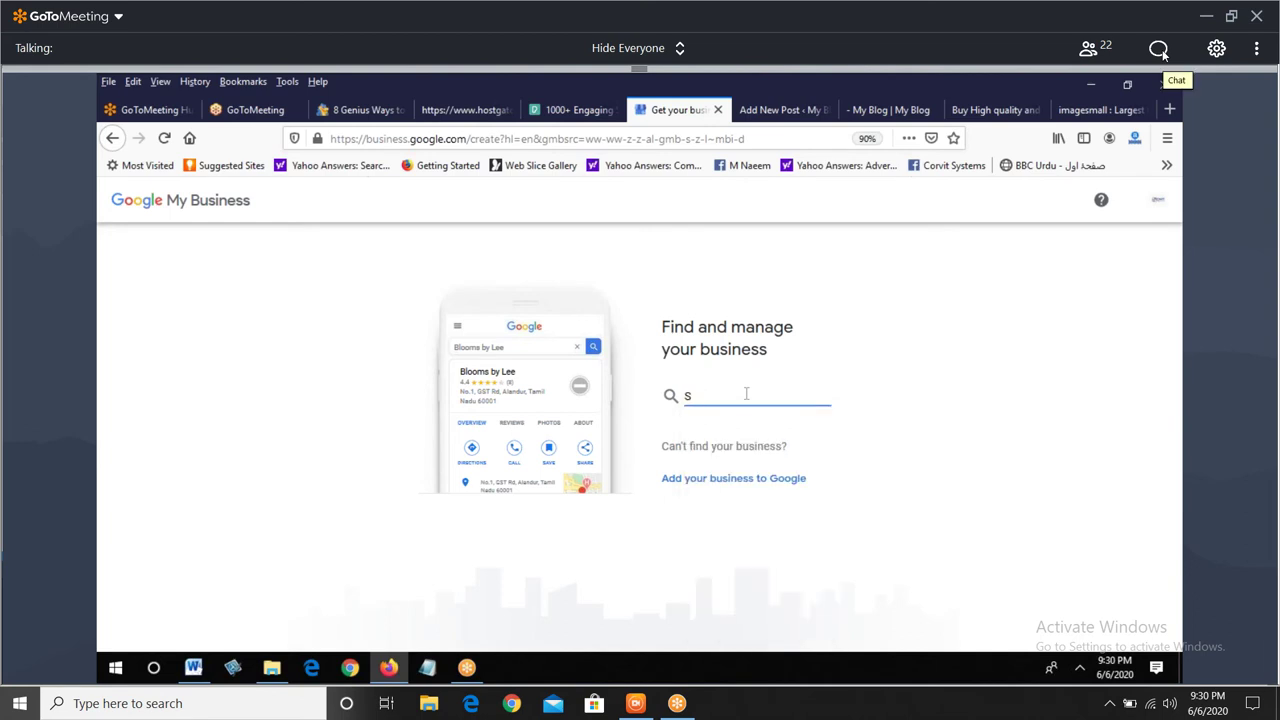
key(BackSpace)
text(SEO Ser)
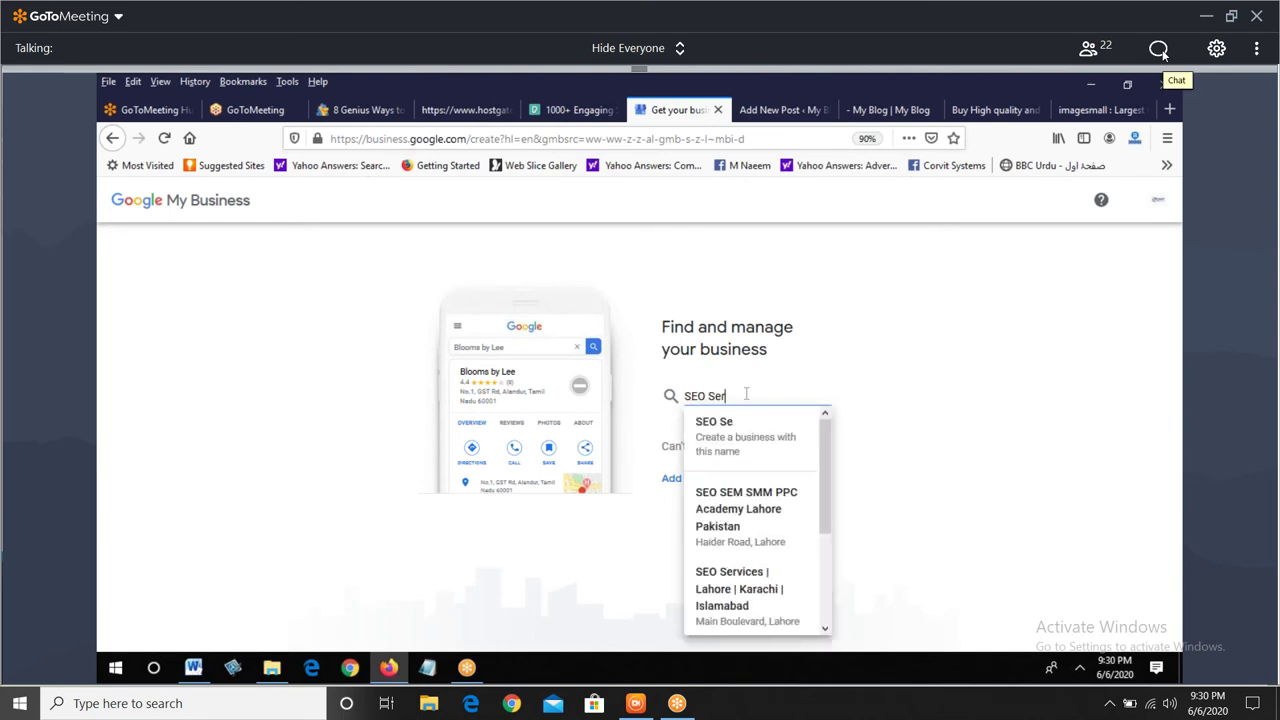
text(vices)
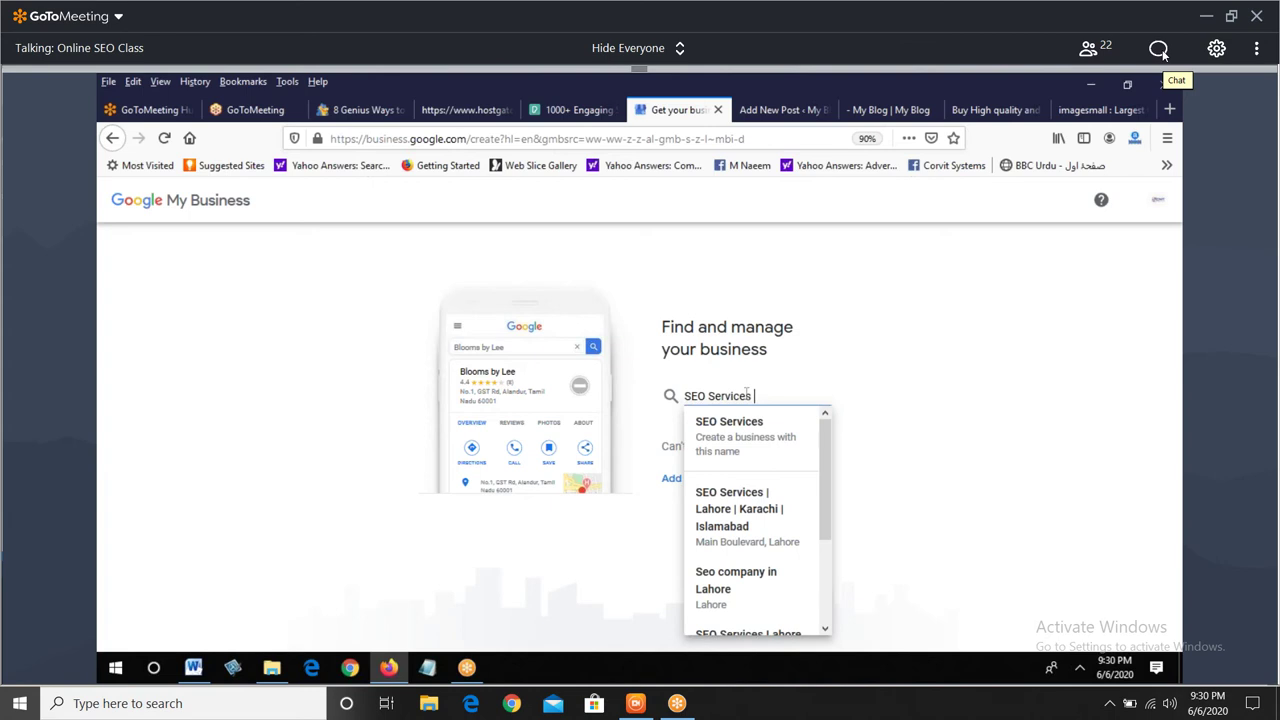
text(Johar Town)
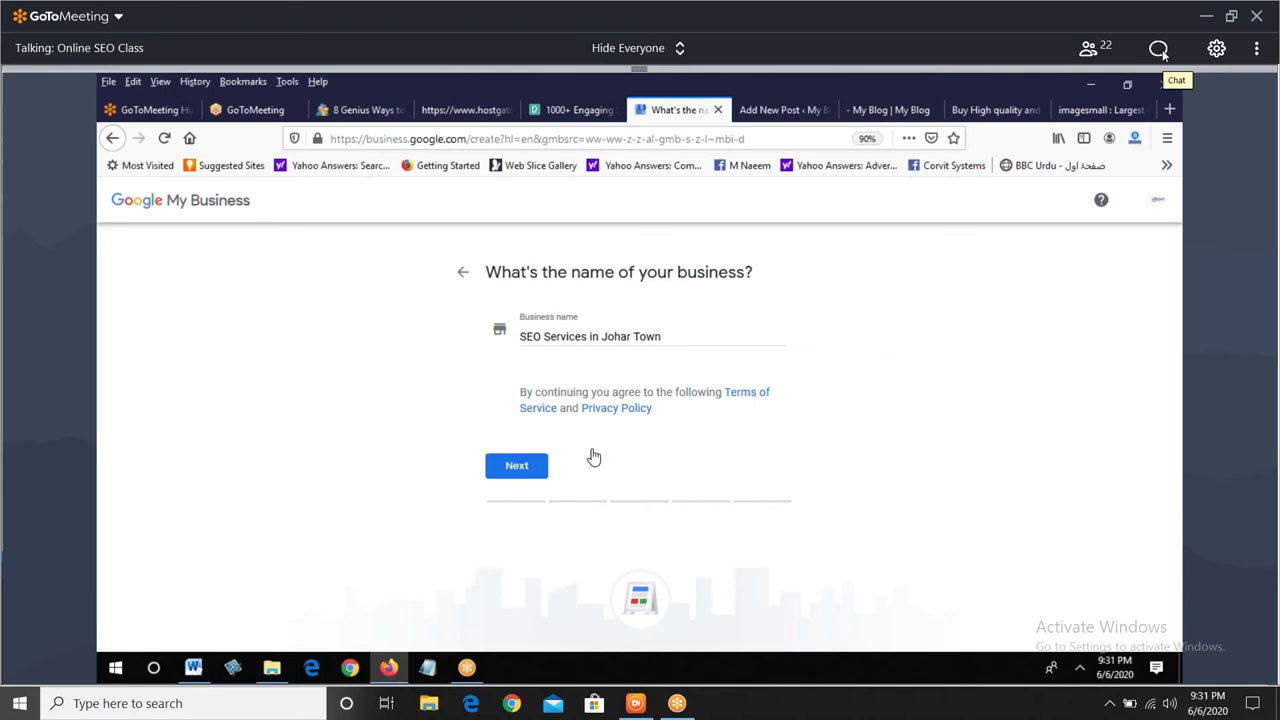
Choose the Internet marketing service category and answer Yes to adding a visitable location.
click(522, 470)
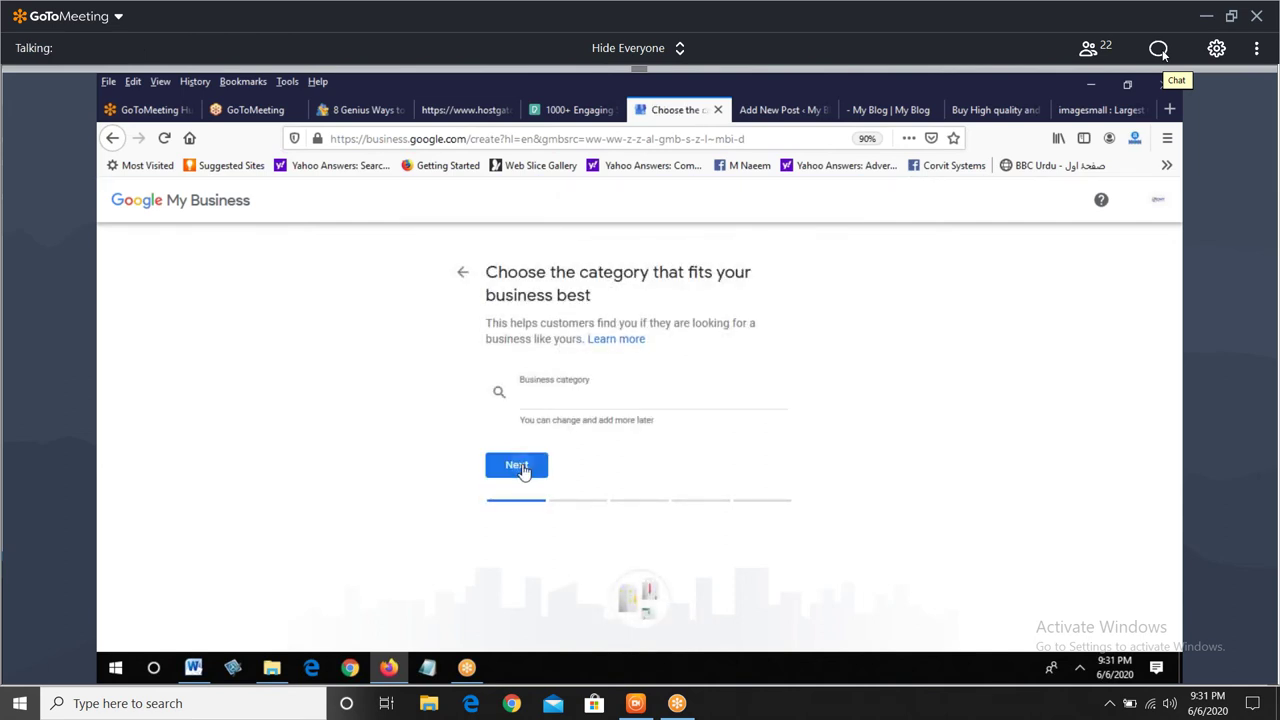
click(569, 399)
text(In)
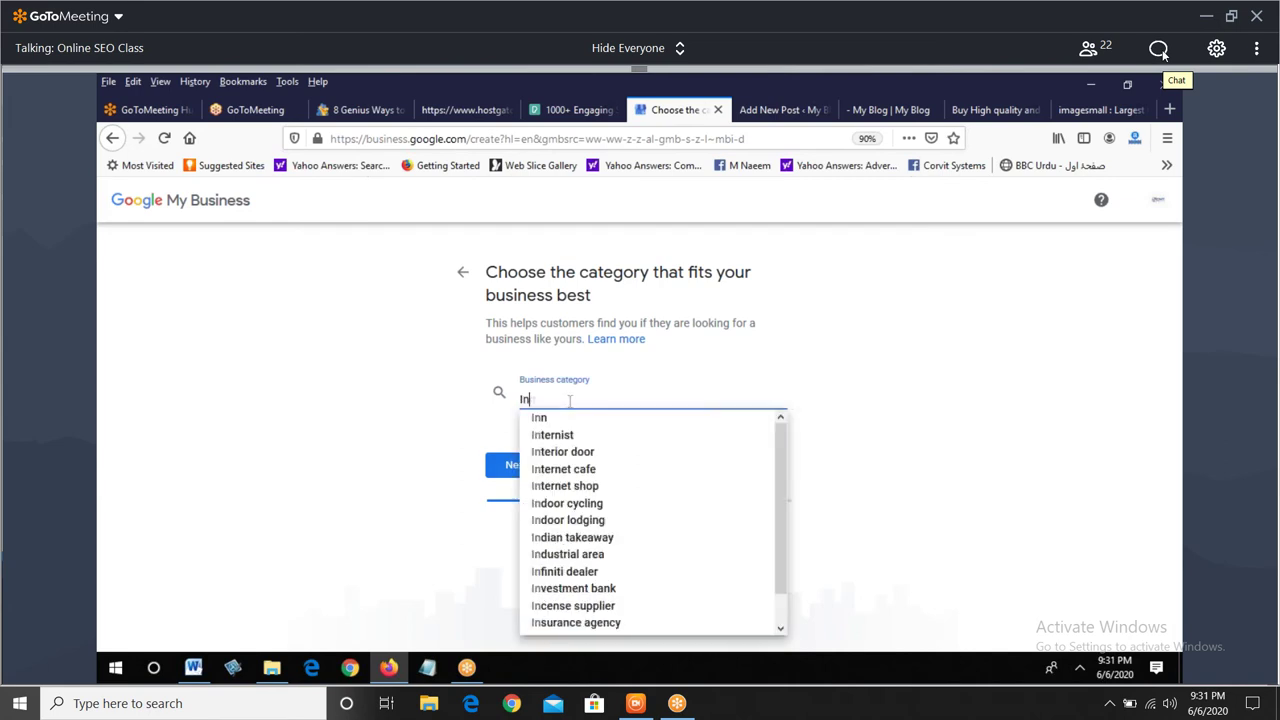
text(ternet)
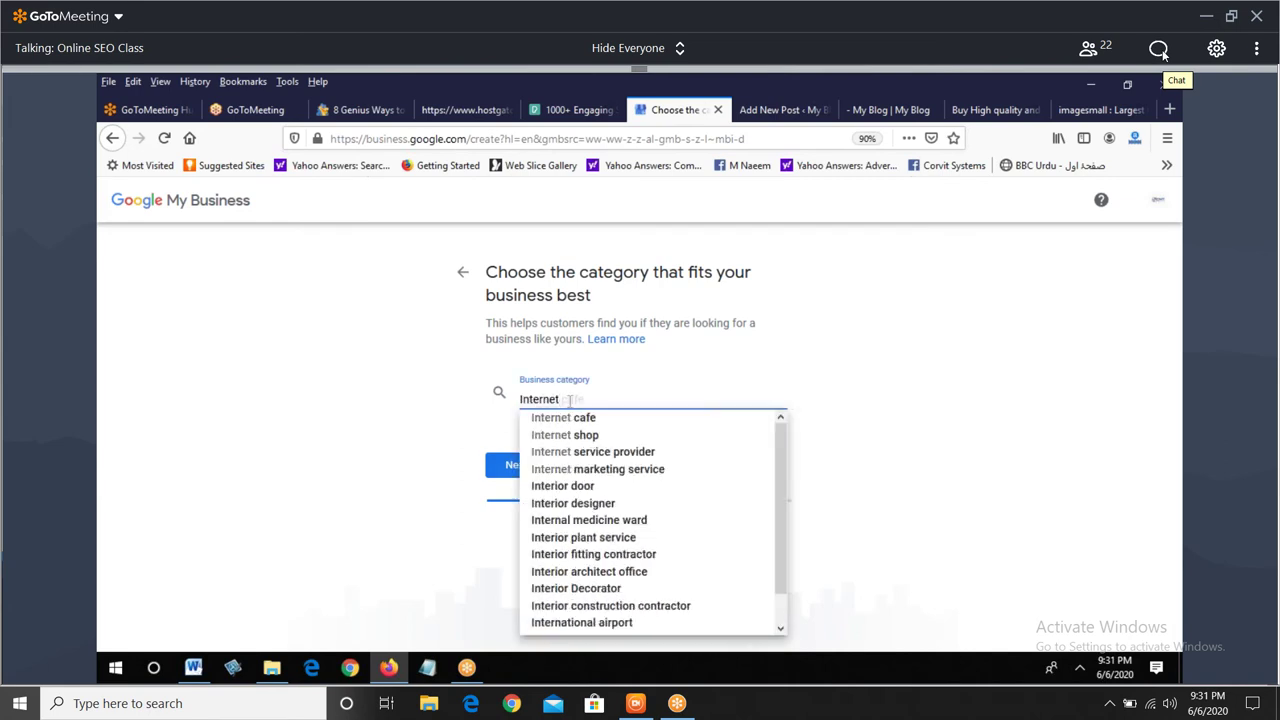
click(585, 470)
click(505, 468)
click(518, 406)
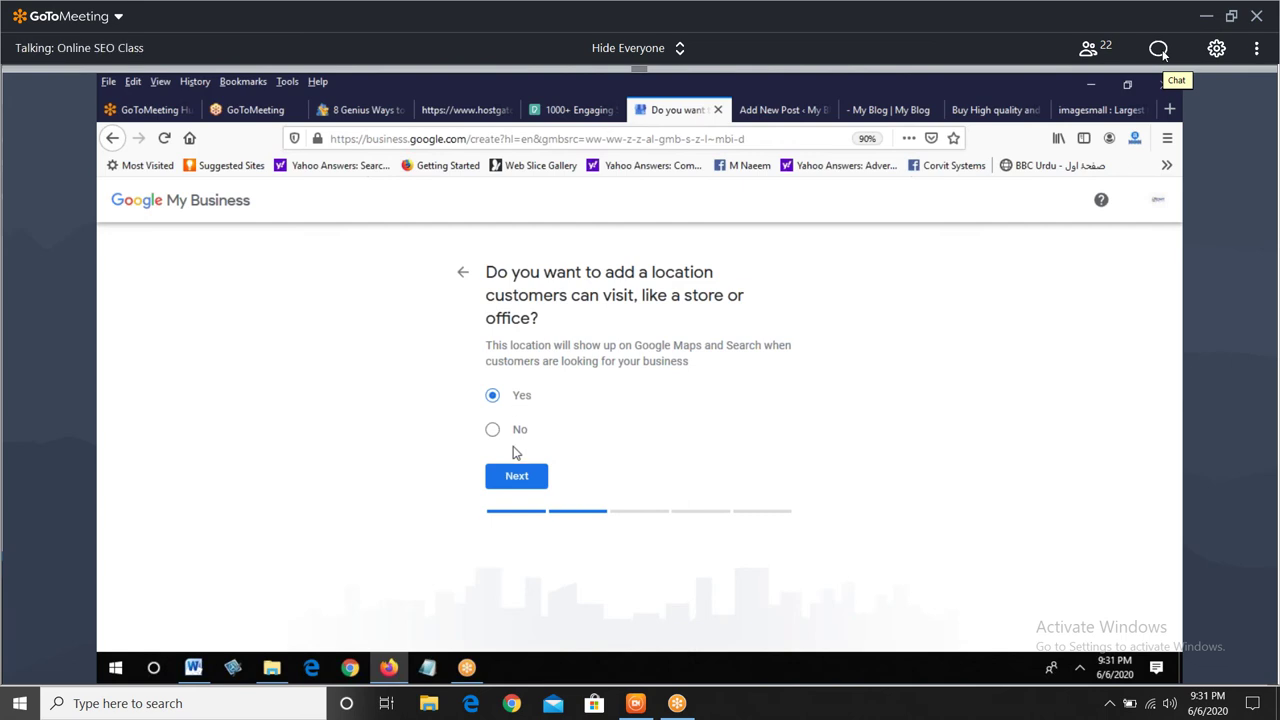
Submit the Pakistan street address, city and postal code for the listing.
click(515, 477)
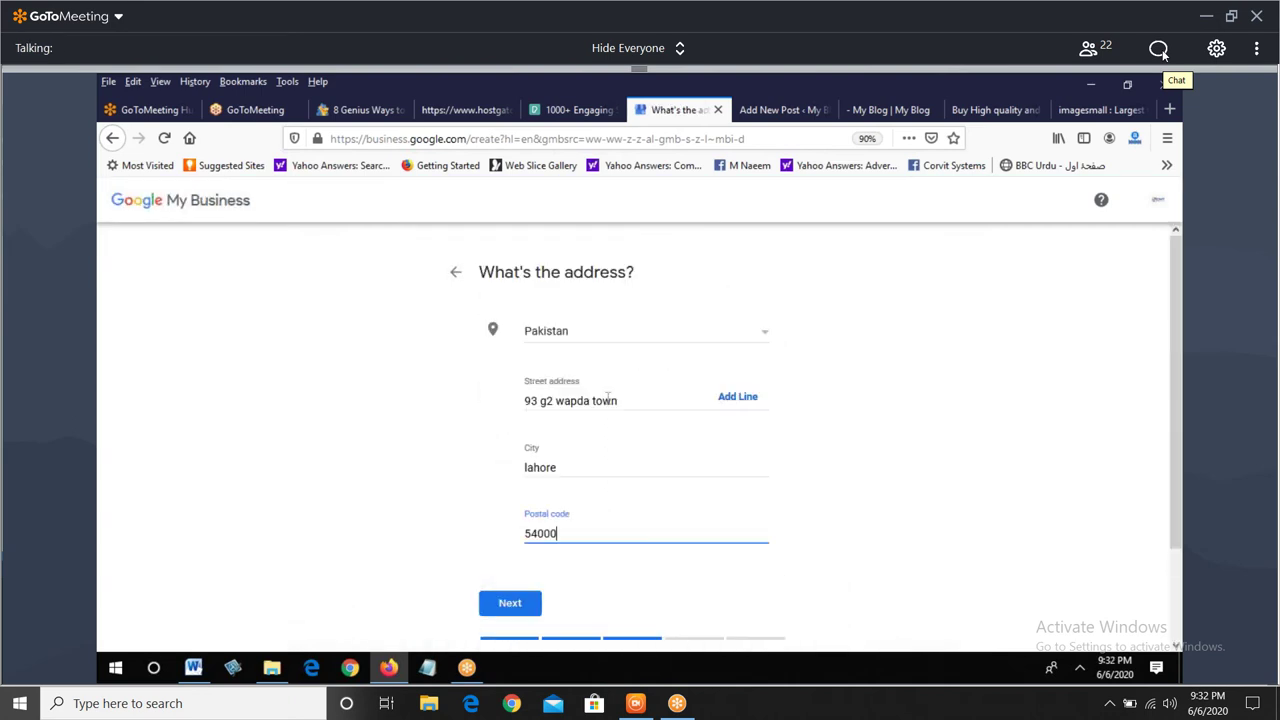
click(527, 601)
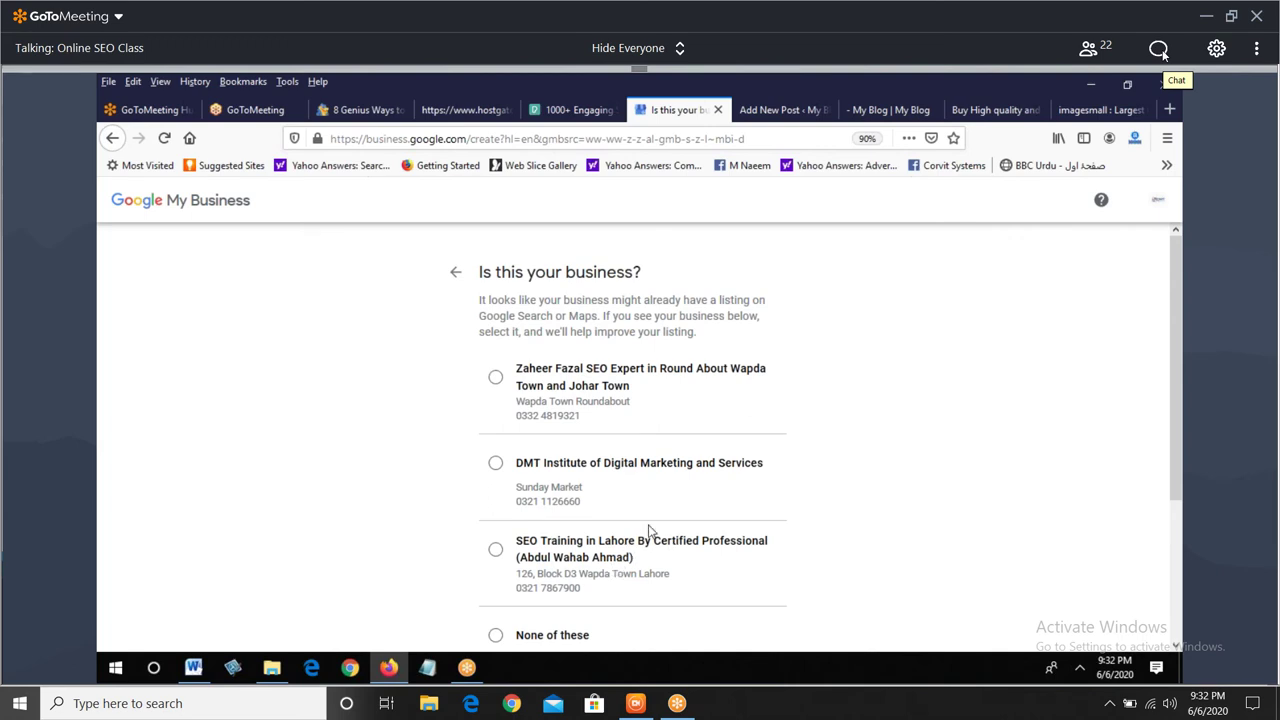
Scroll down the suggested matching listings toward the 'None of these' option.
scroll(648, 530, down, 2)
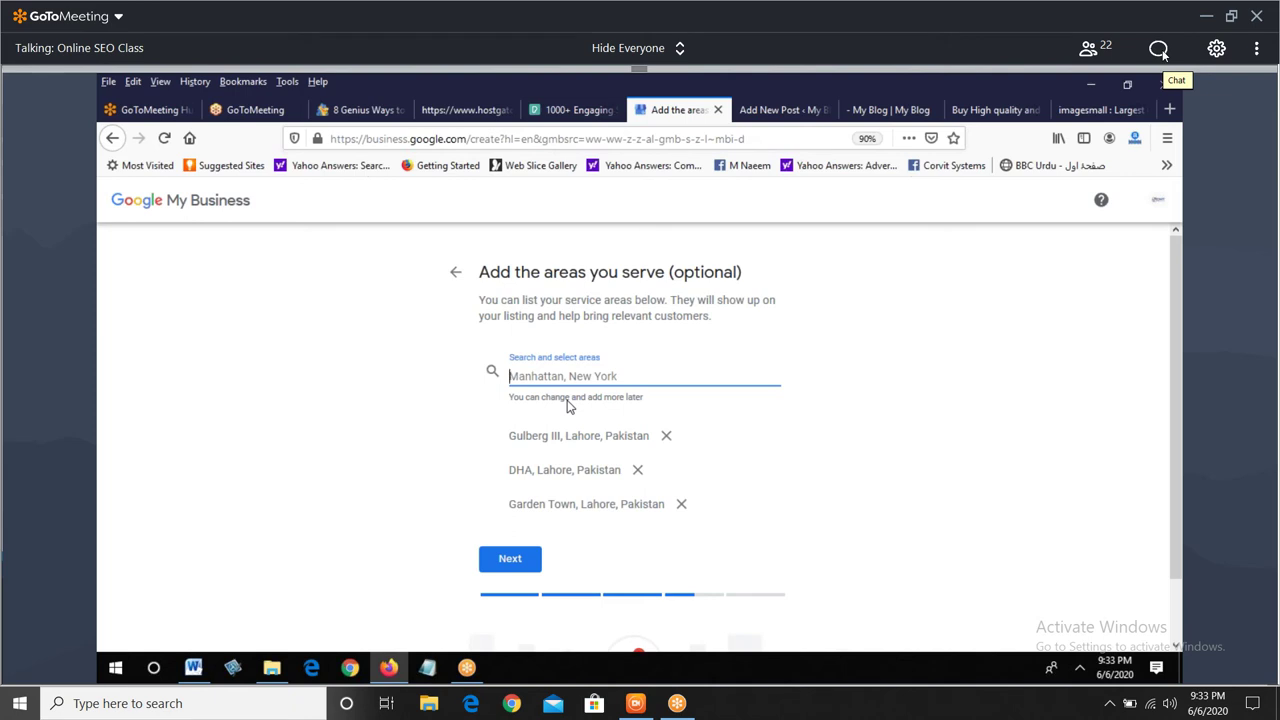
Confirm the service areas, then add the listing's contact phone number and continue.
click(527, 561)
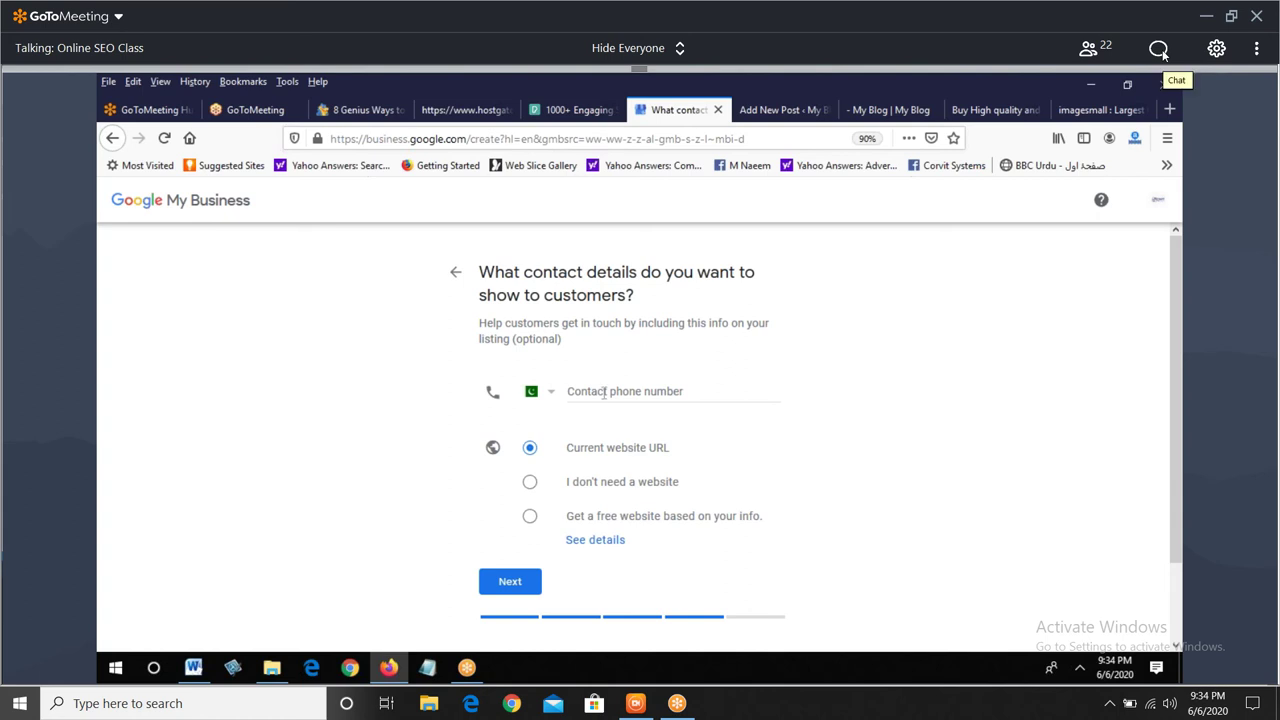
click(603, 390)
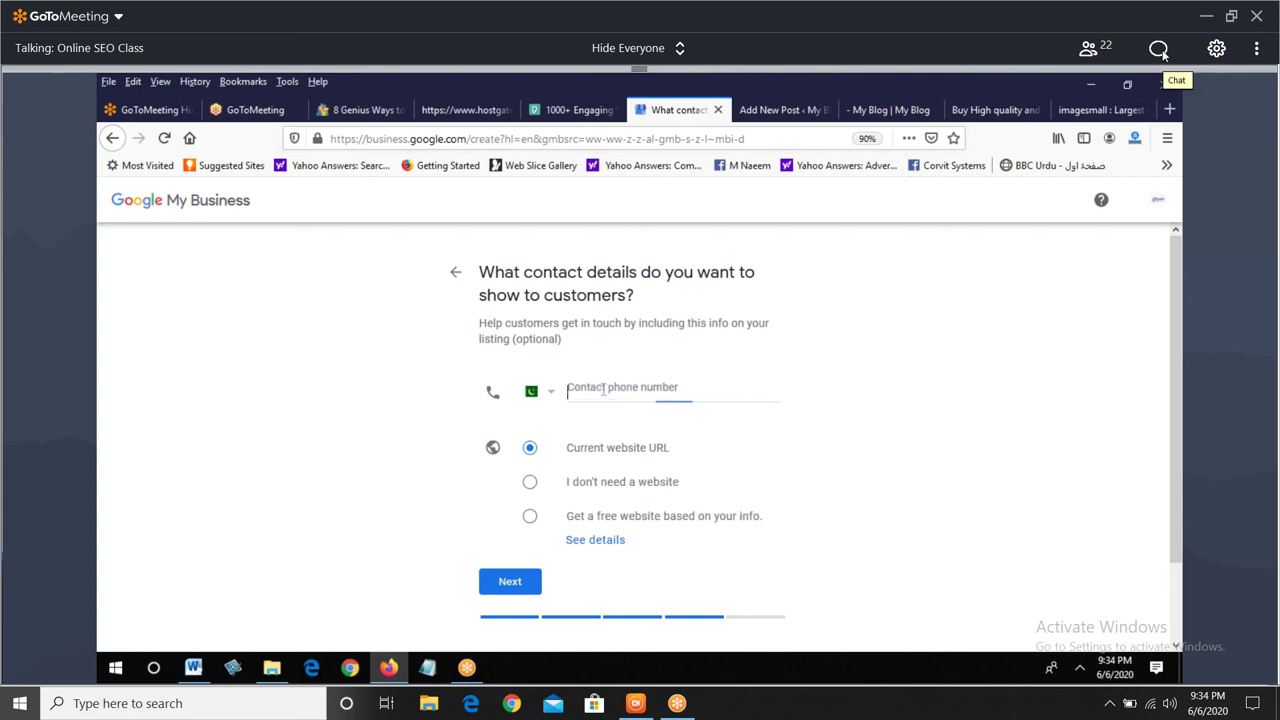
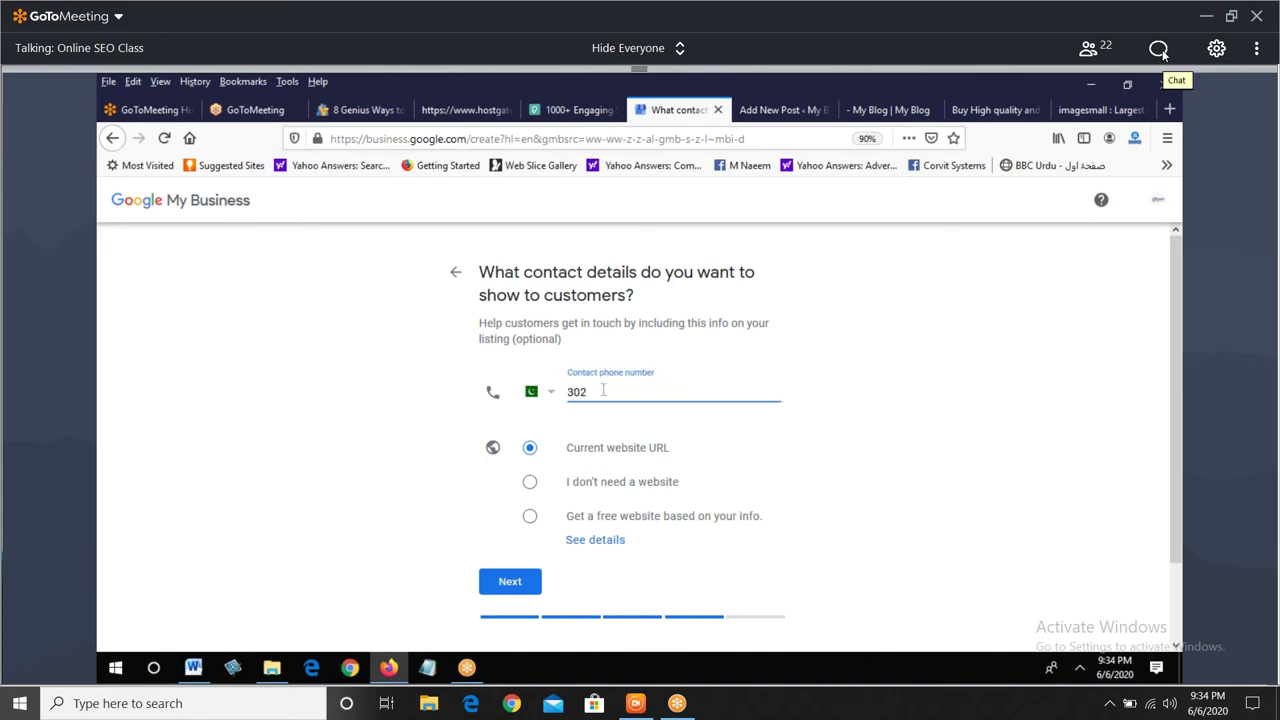
click(510, 584)
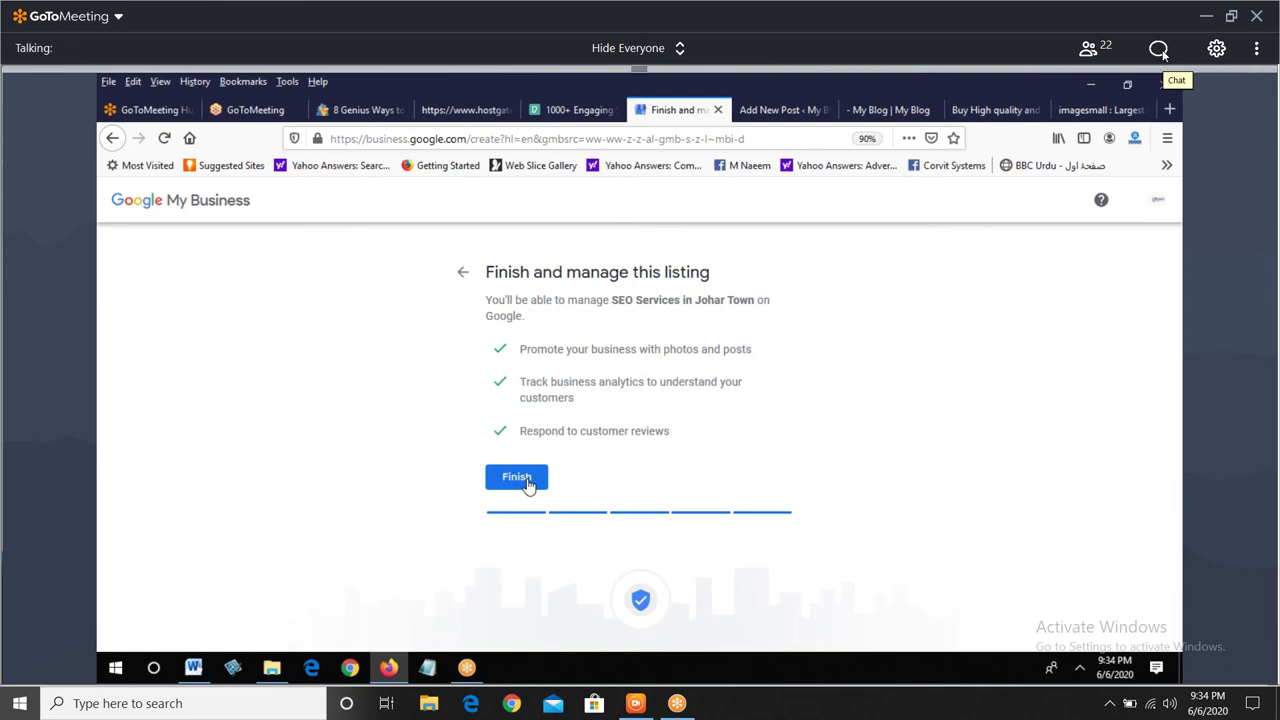
Finish the listing, enter the contact name, and request a verification postcard by mail.
click(527, 484)
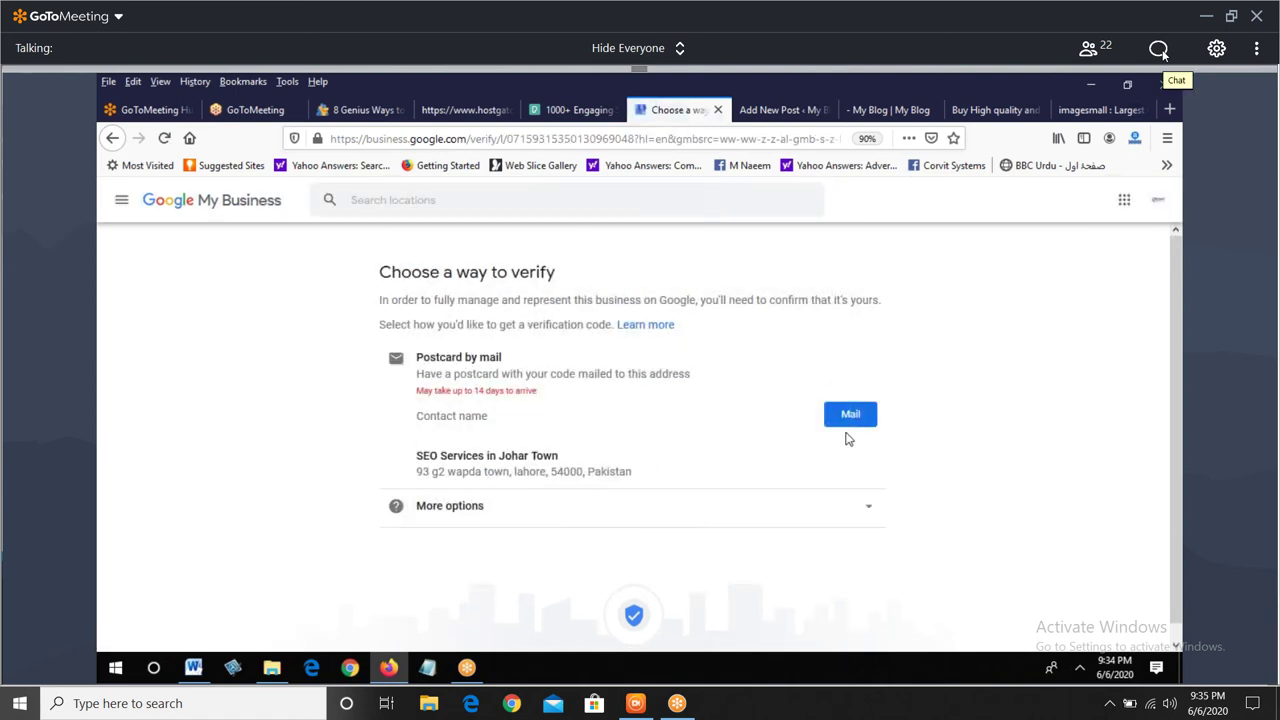
click(484, 414)
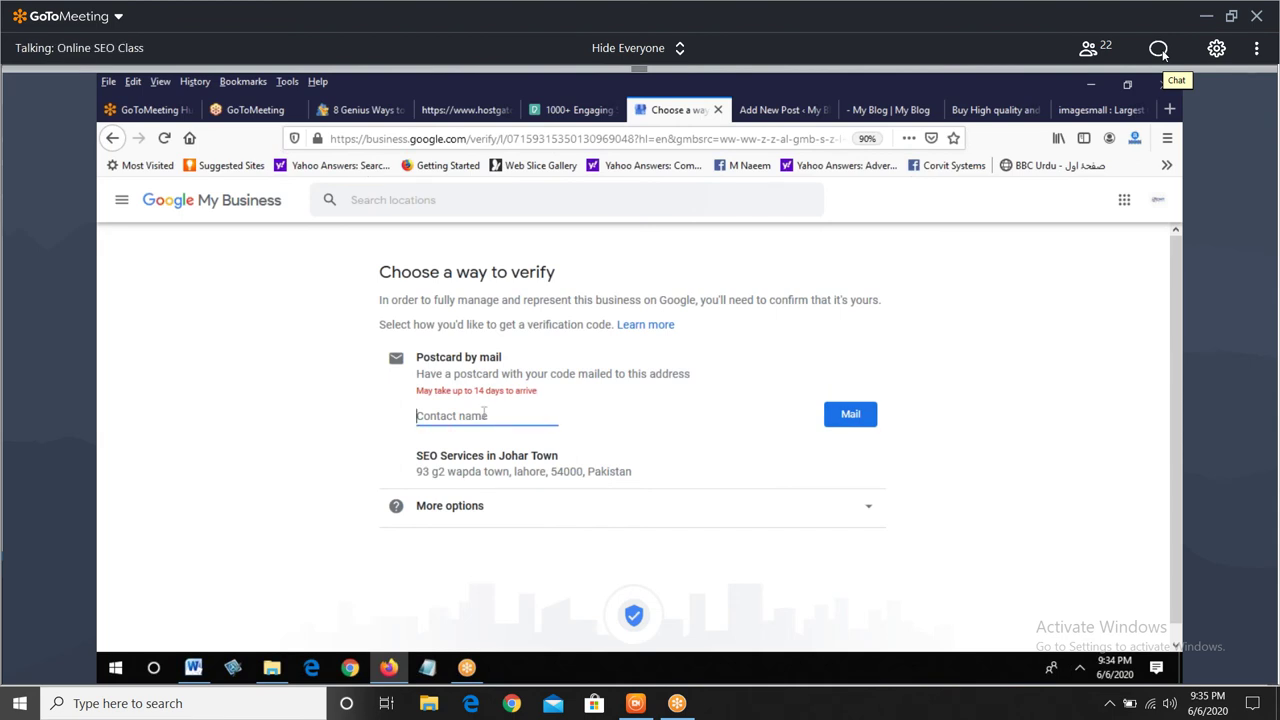
text(M.Naeem)
drag(623, 488, 686, 428)
click(848, 415)
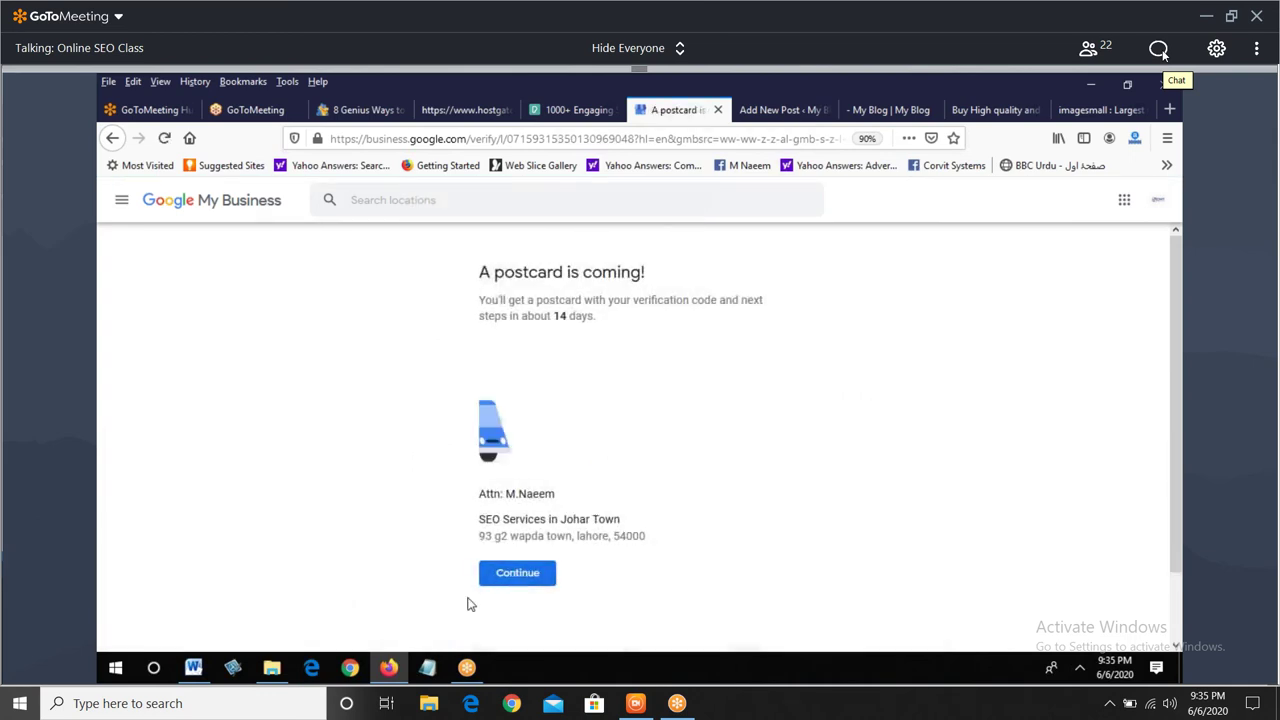
click(513, 584)
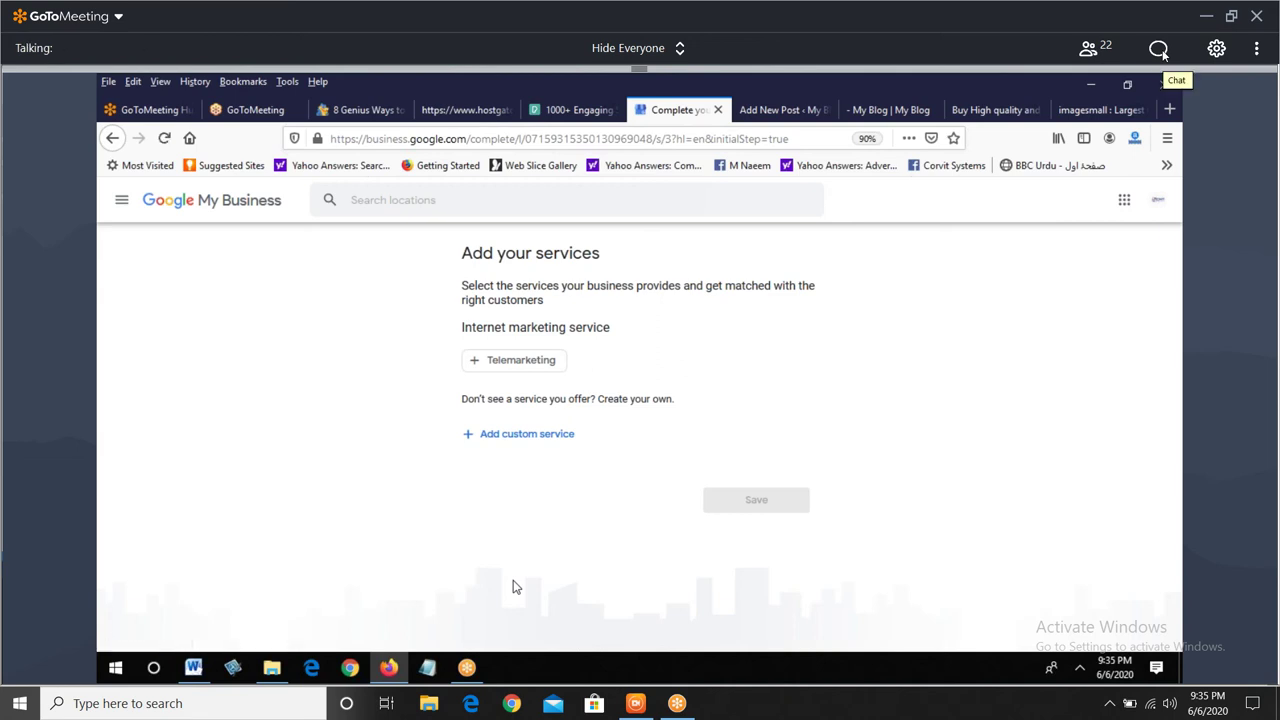
Open the DMT Institute of Digital Marketing and Services listing from the Manage locations list.
click(503, 435)
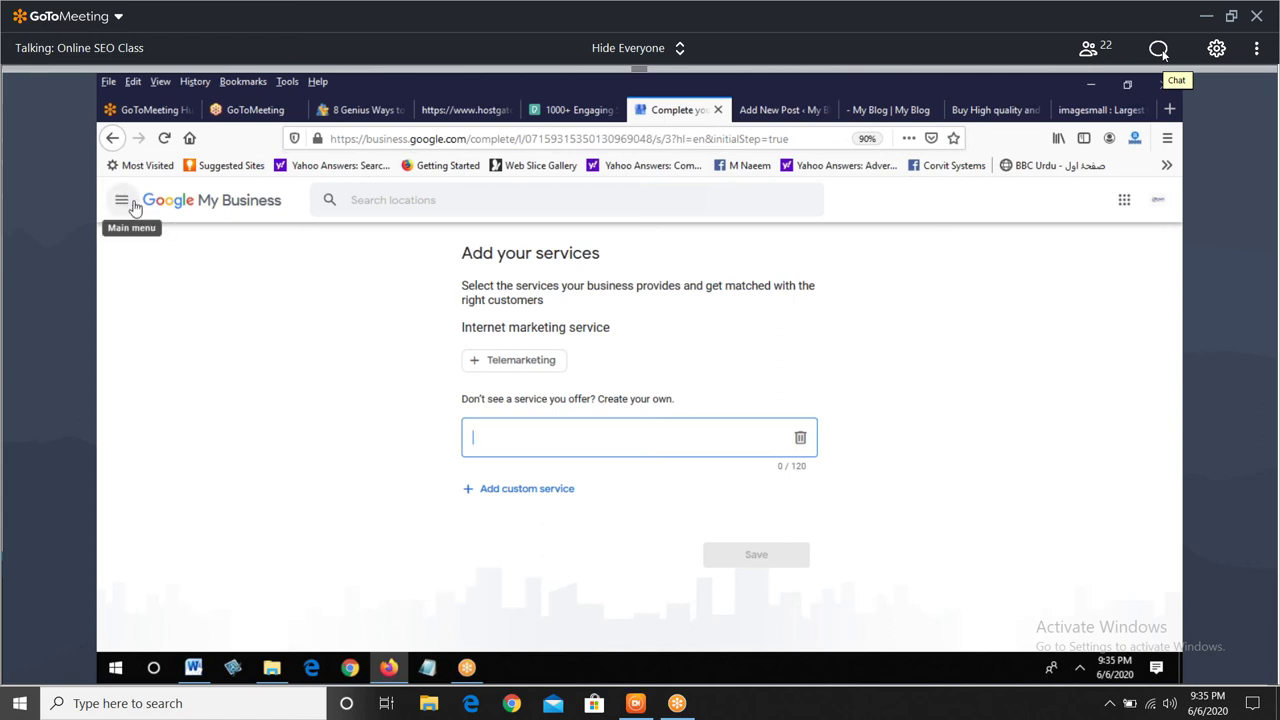
click(125, 204)
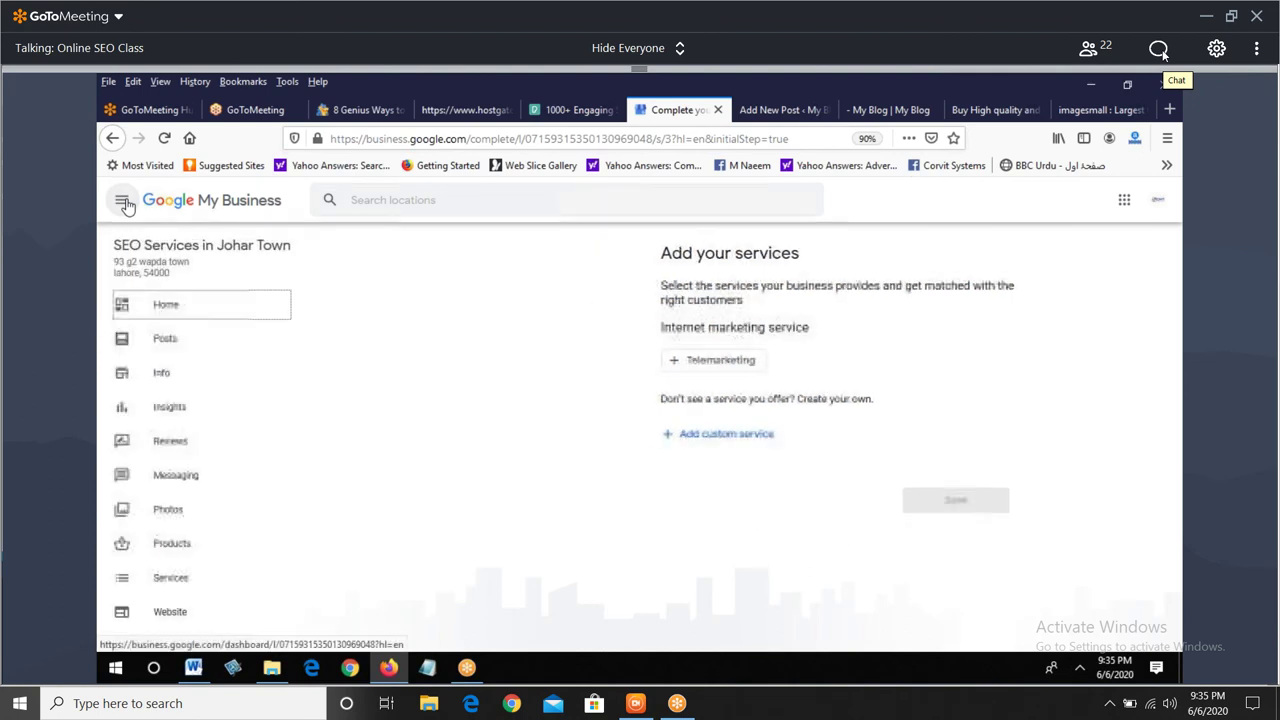
scroll(249, 395, down, 5)
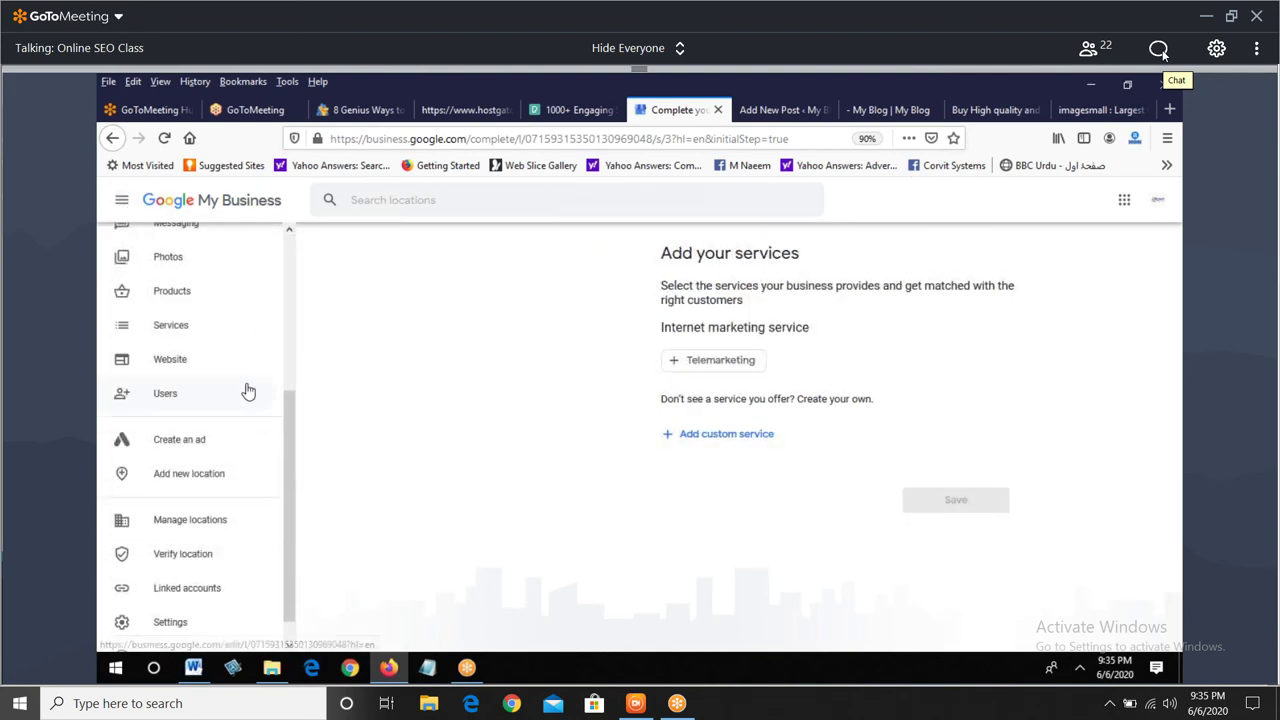
scroll(230, 440, down, 1)
click(209, 497)
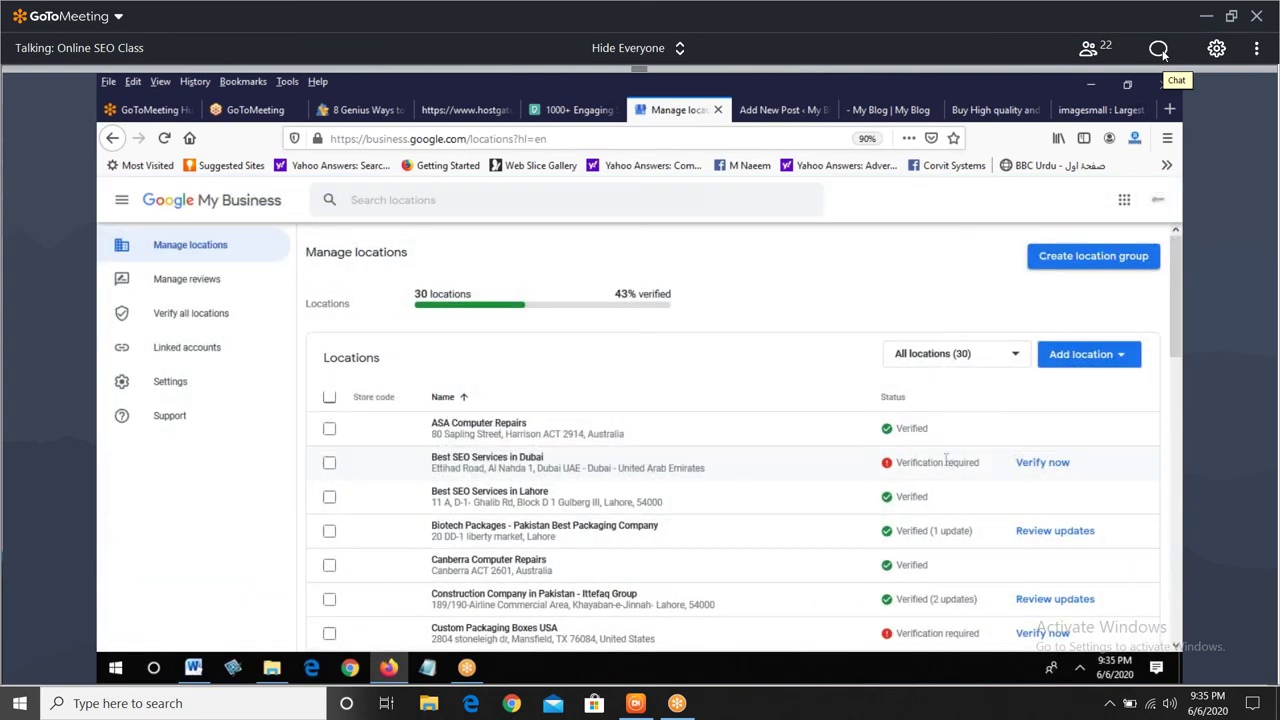
scroll(945, 460, down, 8)
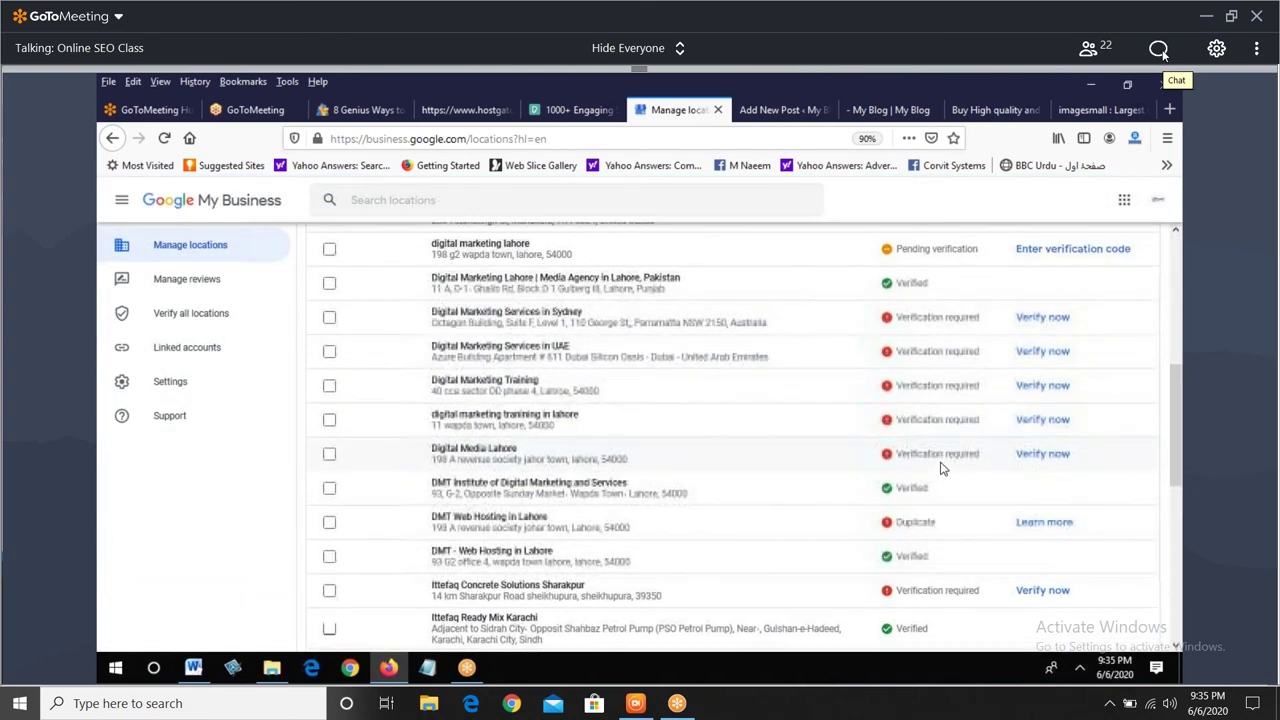
scroll(940, 468, up, 2)
scroll(940, 468, down, 4)
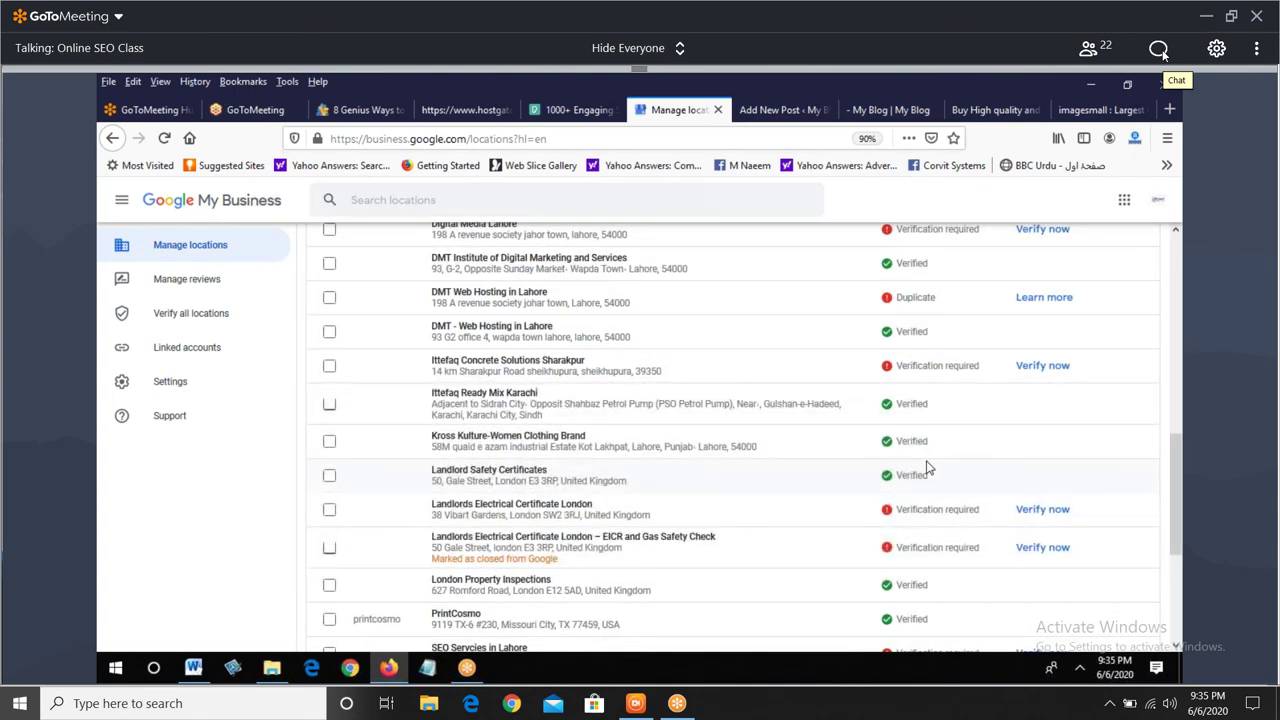
scroll(900, 455, up, 2)
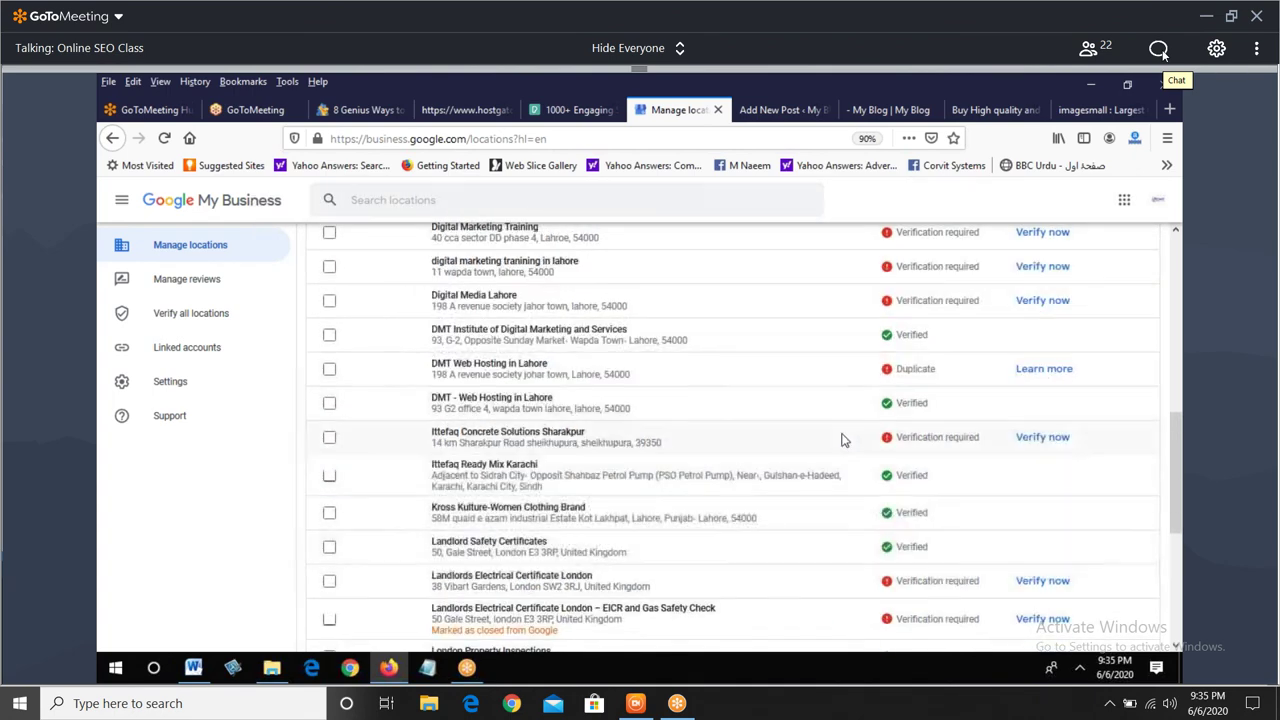
click(593, 338)
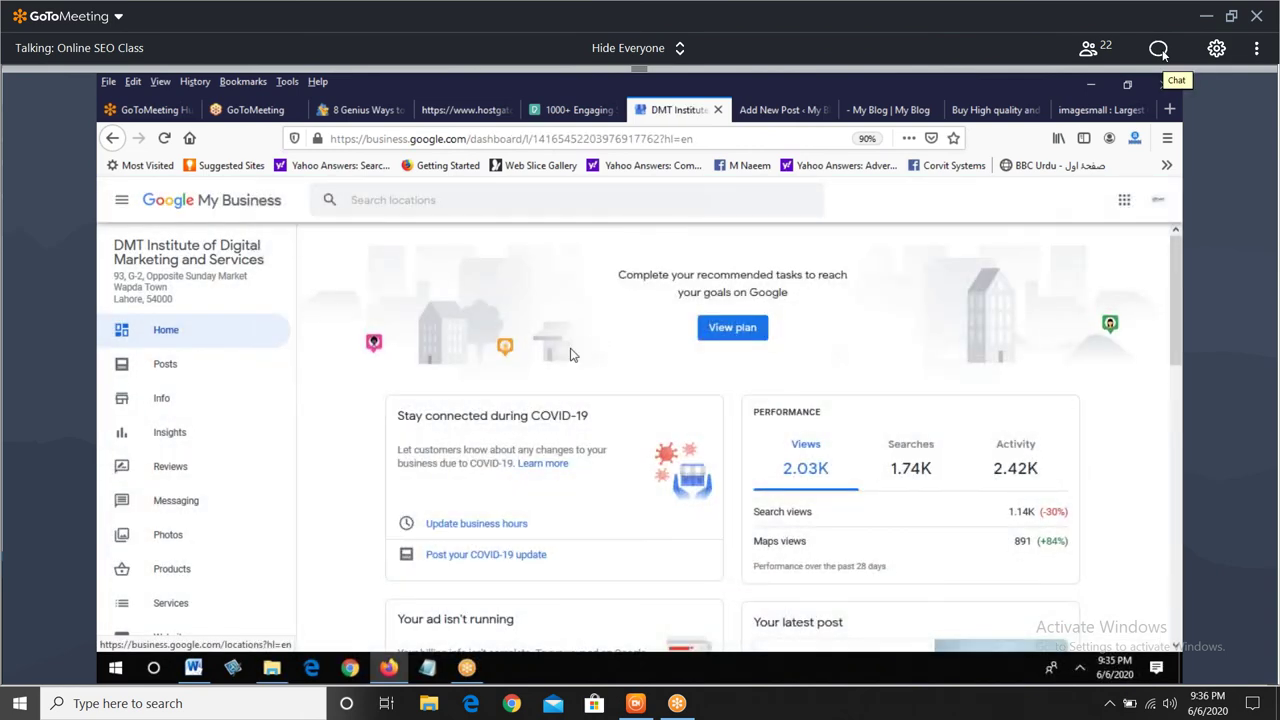
scroll(531, 362, down, 3)
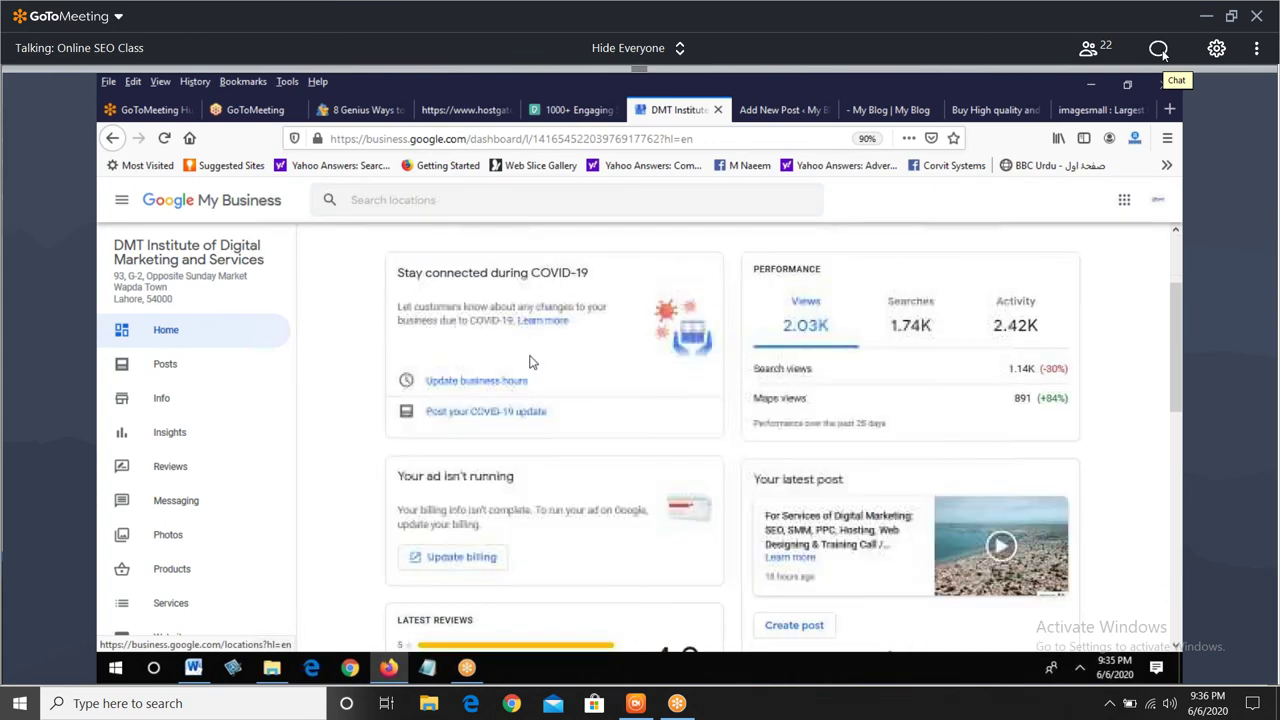
scroll(448, 442, down, 3)
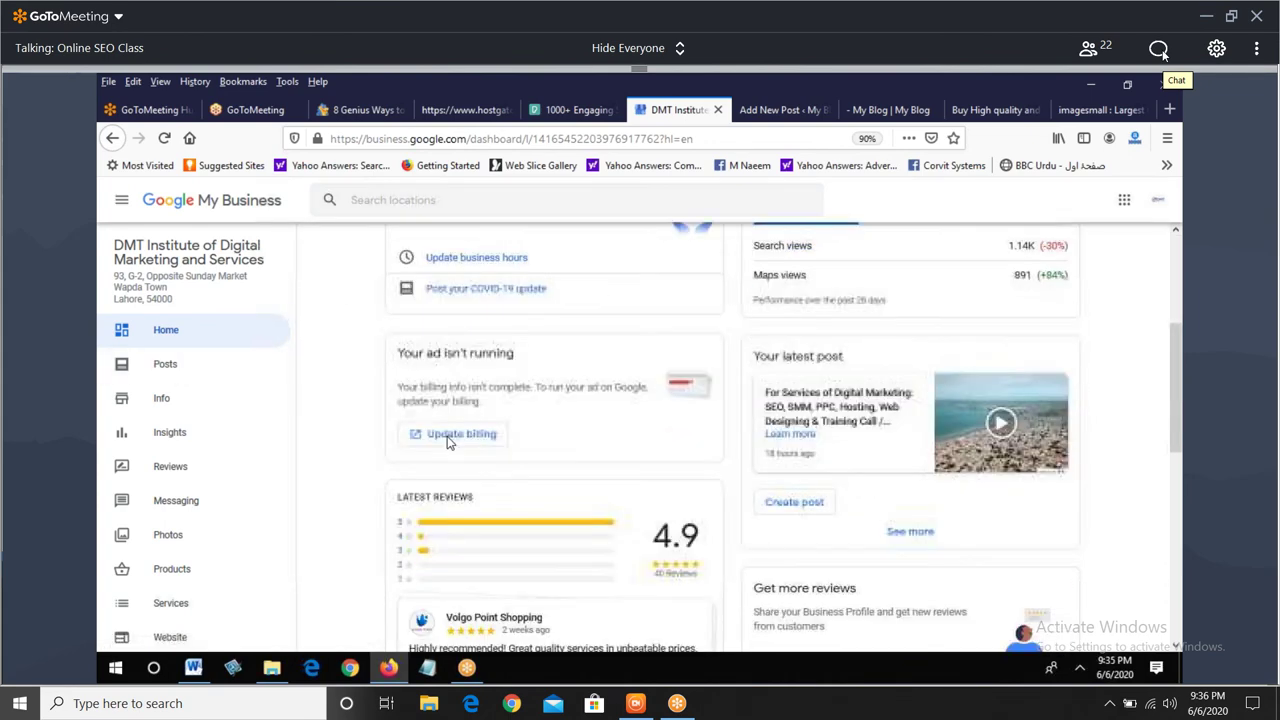
scroll(448, 442, down, 2)
scroll(447, 437, down, 6)
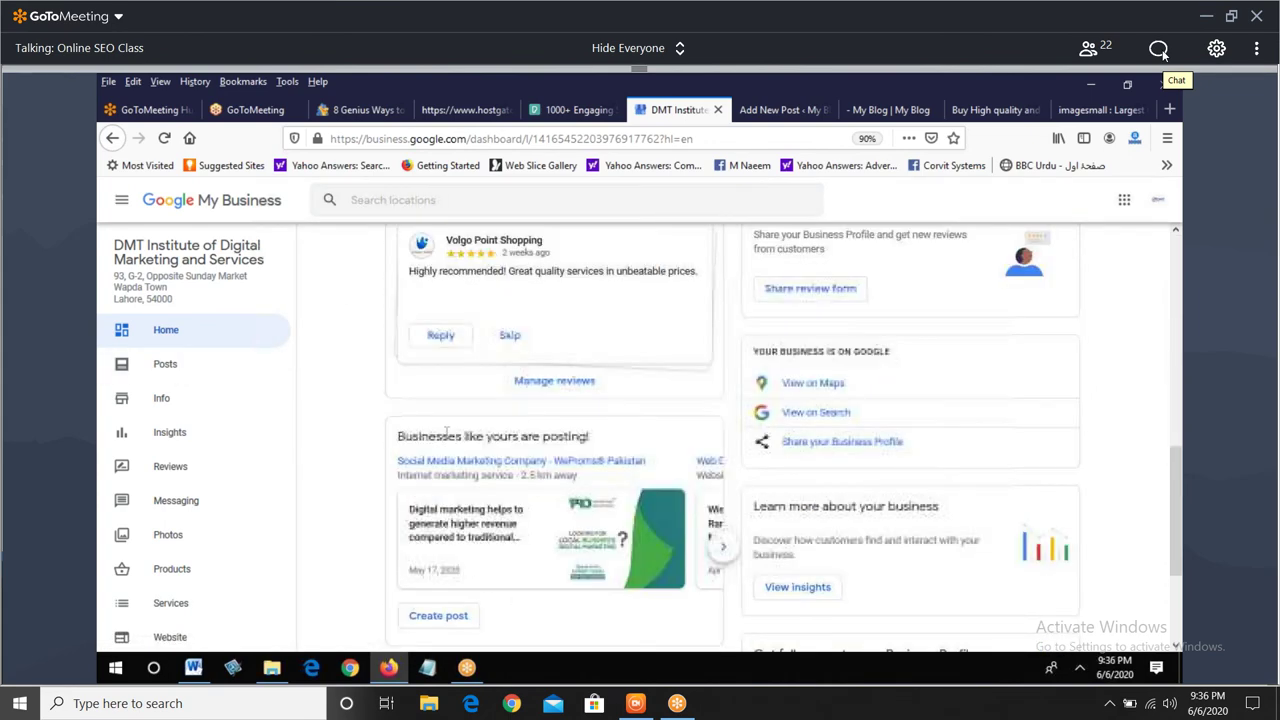
scroll(447, 432, up, 10)
scroll(243, 420, down, 2)
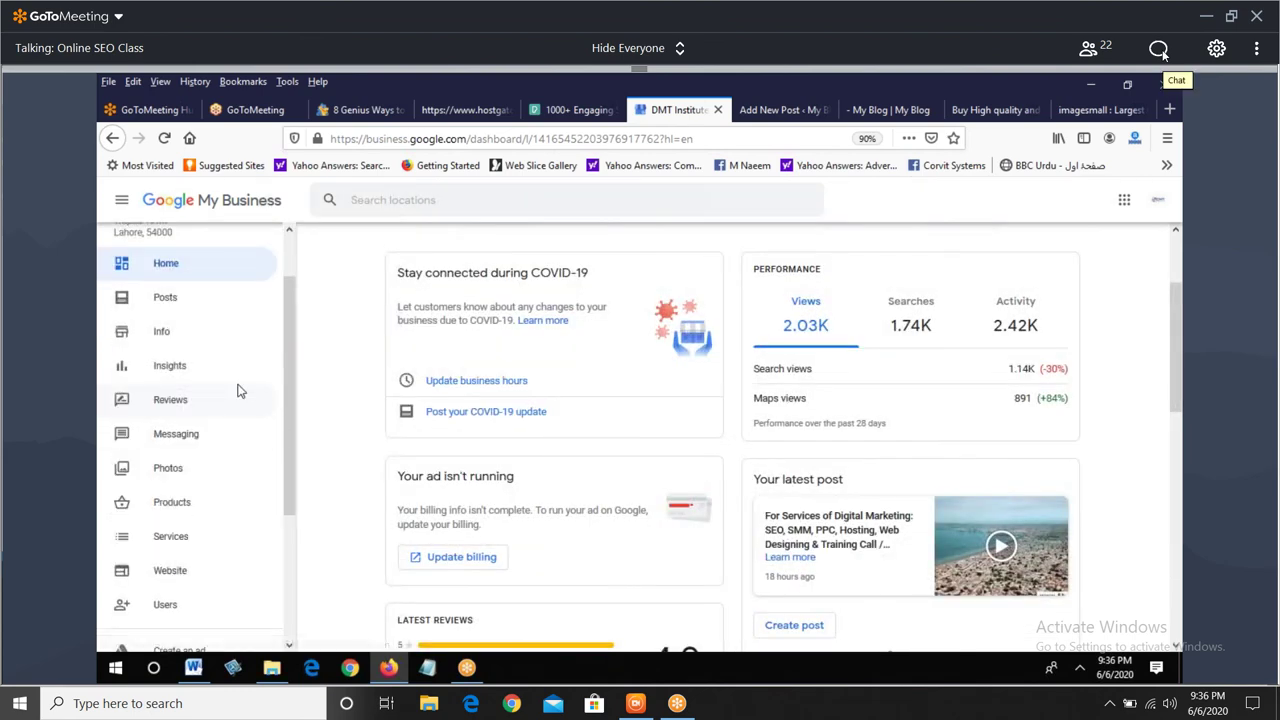
scroll(240, 391, down, 2)
click(193, 667)
click(597, 506)
drag(537, 372, 498, 394)
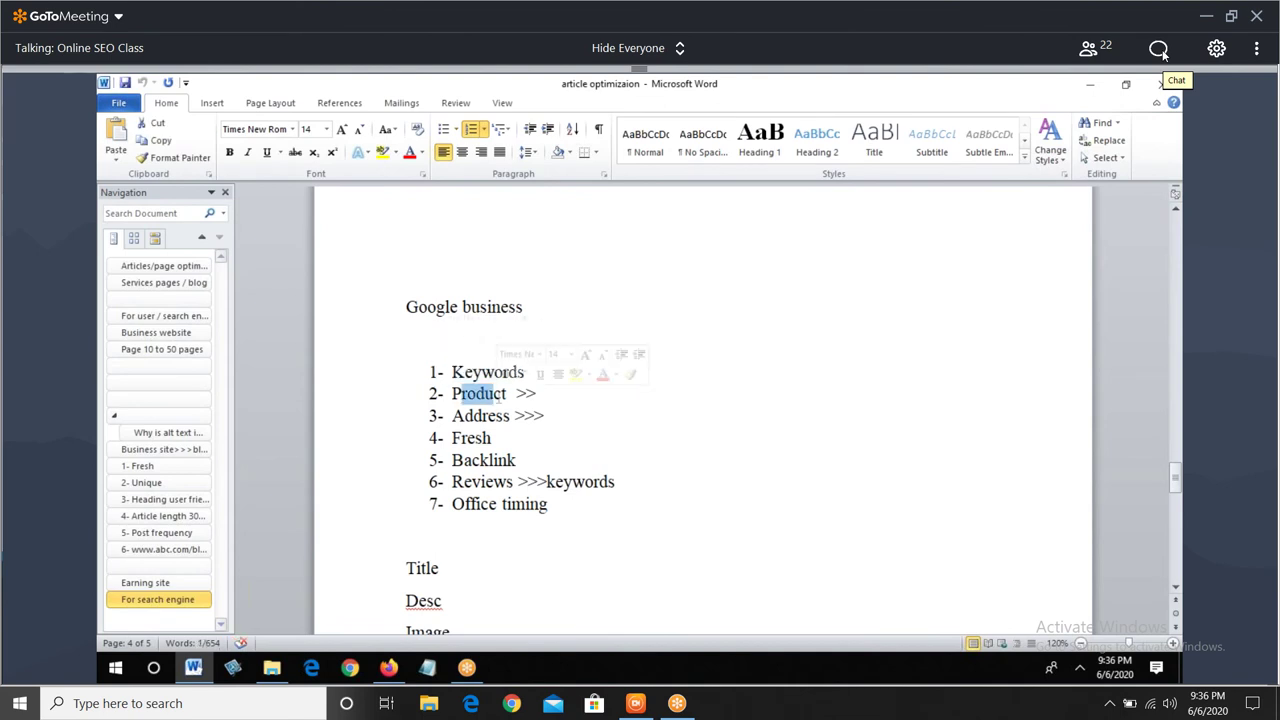
click(396, 672)
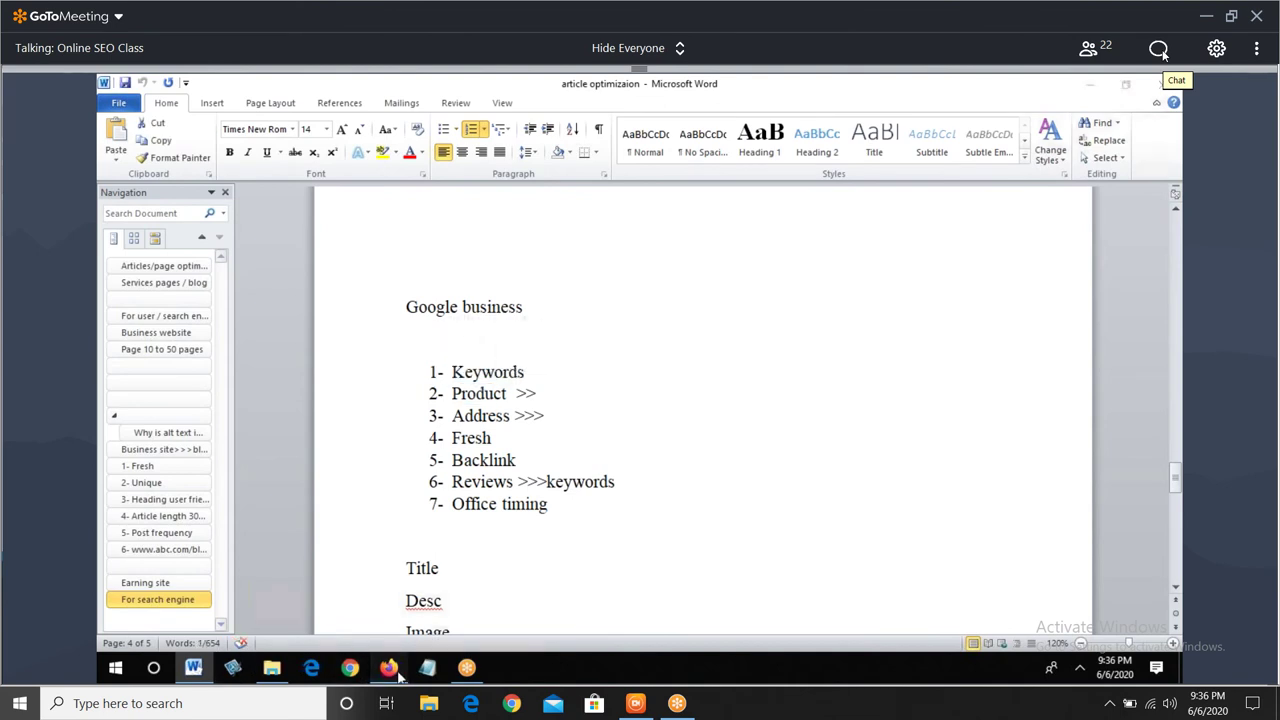
click(257, 432)
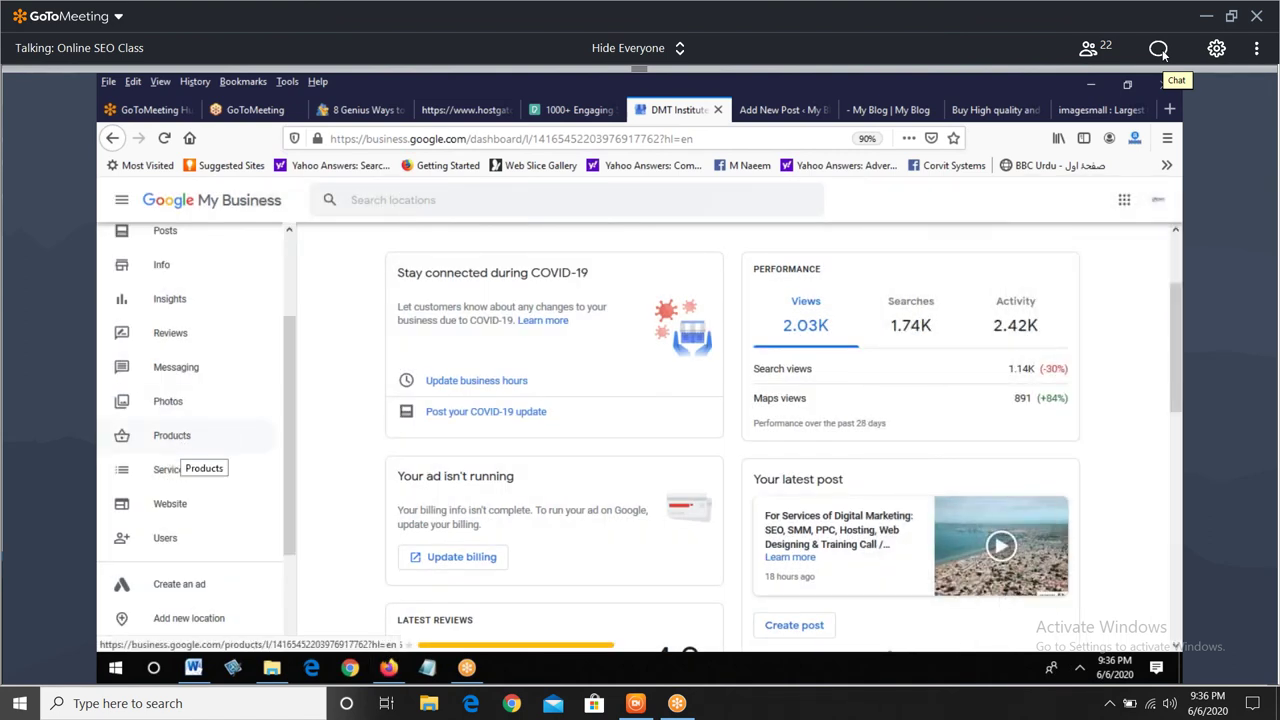
Scroll through the DMT listing's Products page, then open its Services page.
key(ctrl+alt+d)
drag(188, 432, 214, 410)
drag(206, 460, 256, 426)
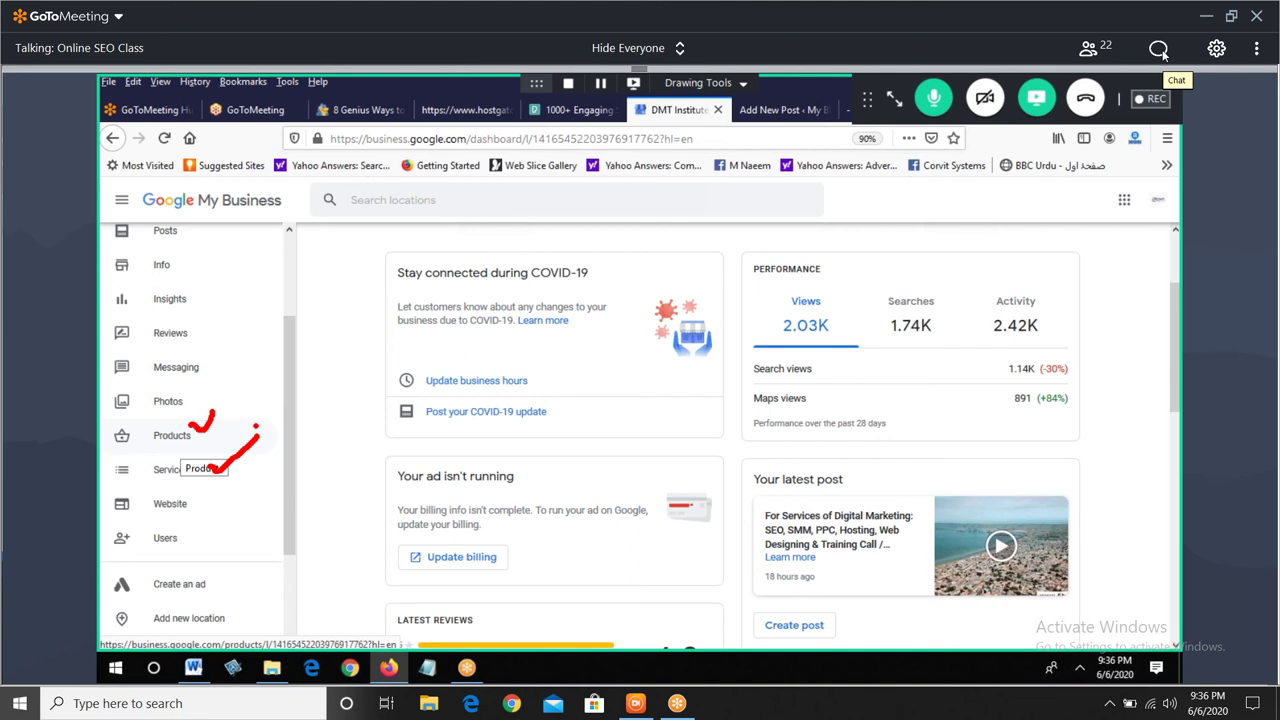
key(ctrl+alt+d)
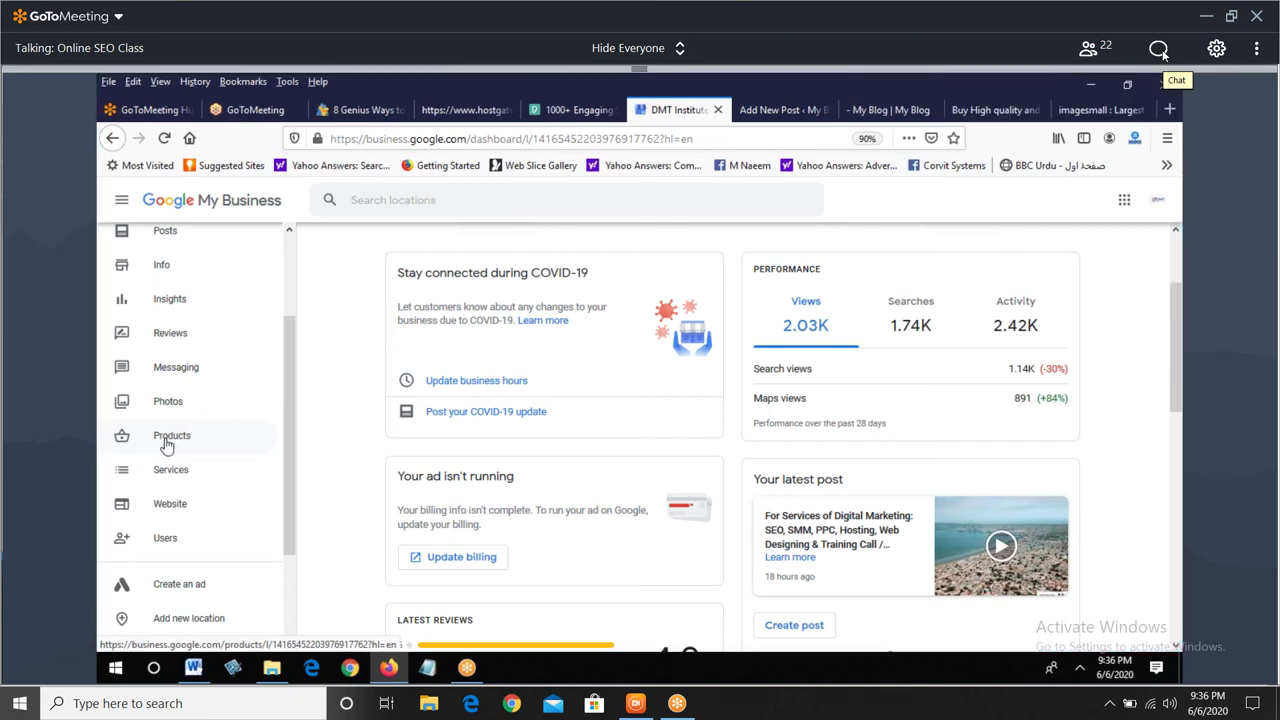
click(170, 440)
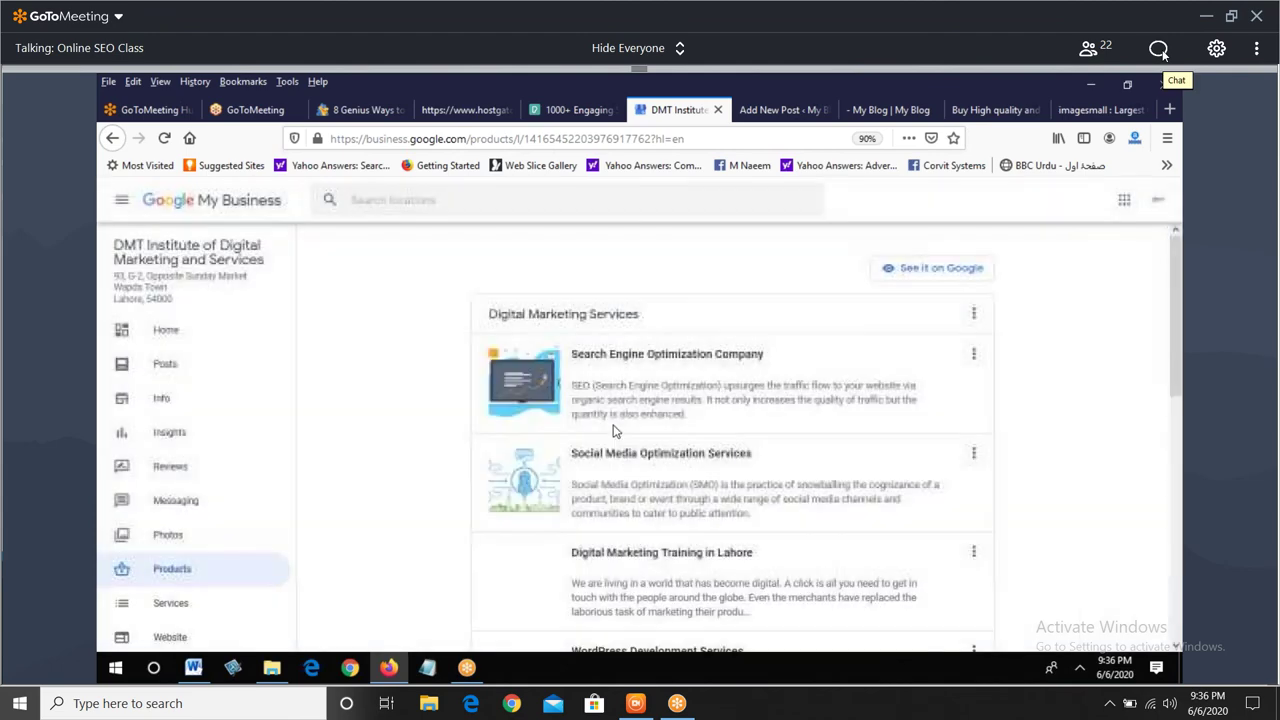
scroll(617, 385, down, 1)
scroll(617, 385, down, 2)
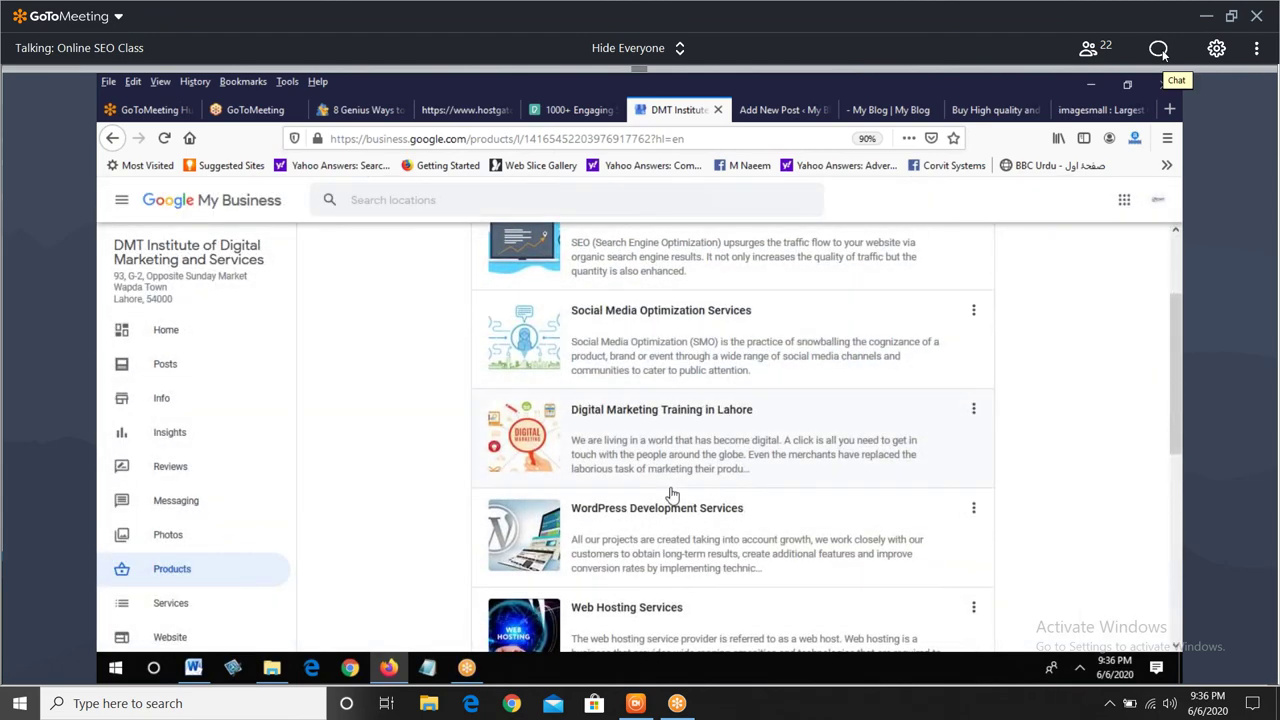
scroll(674, 497, down, 3)
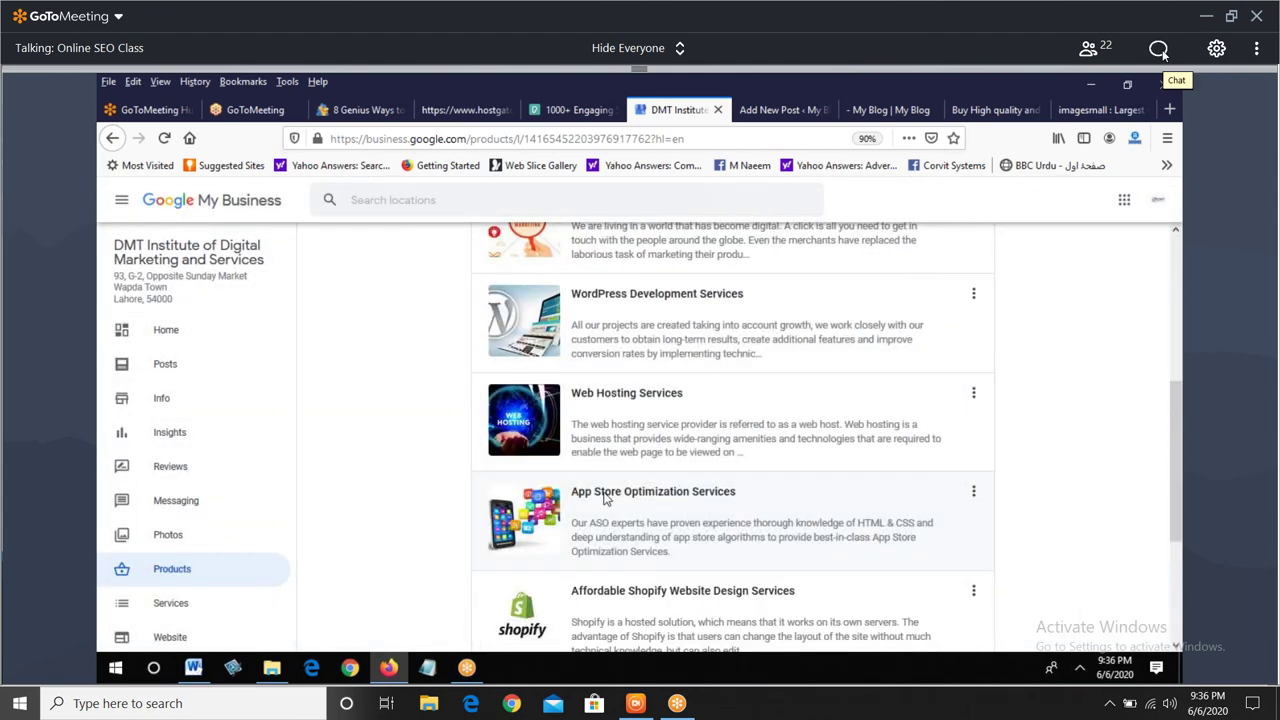
click(173, 604)
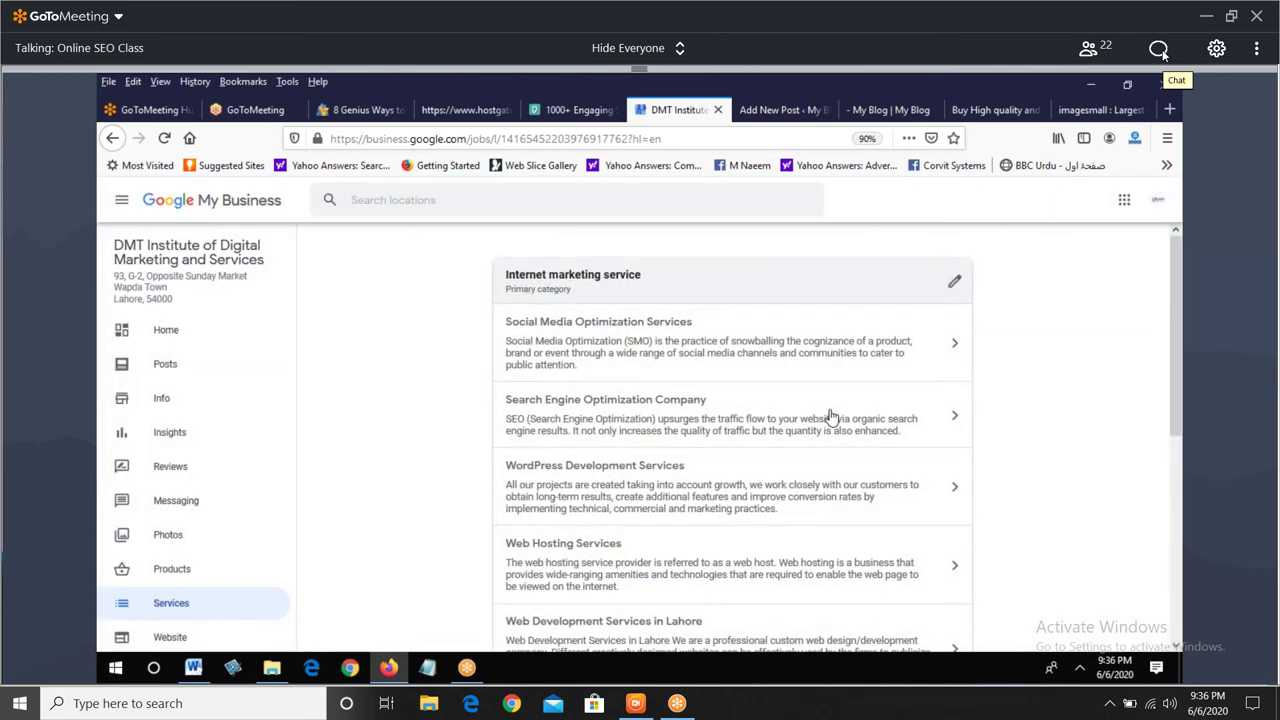
scroll(830, 416, down, 3)
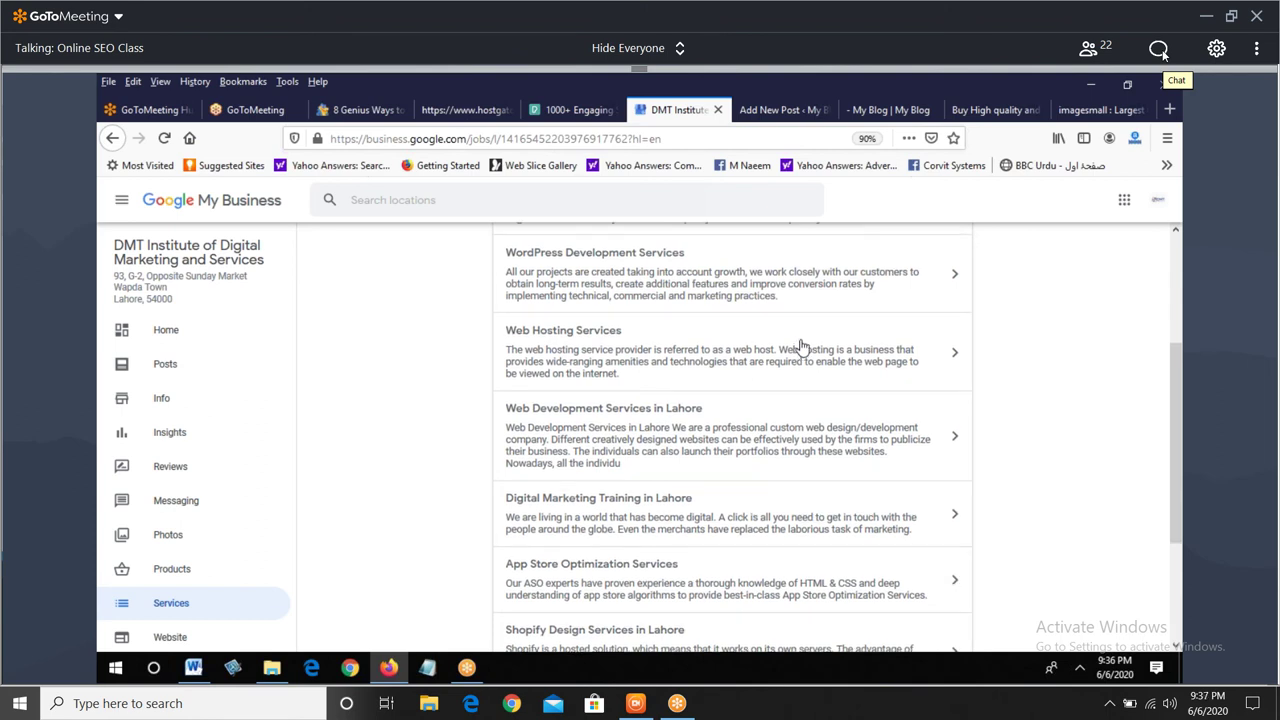
scroll(800, 345, down, 3)
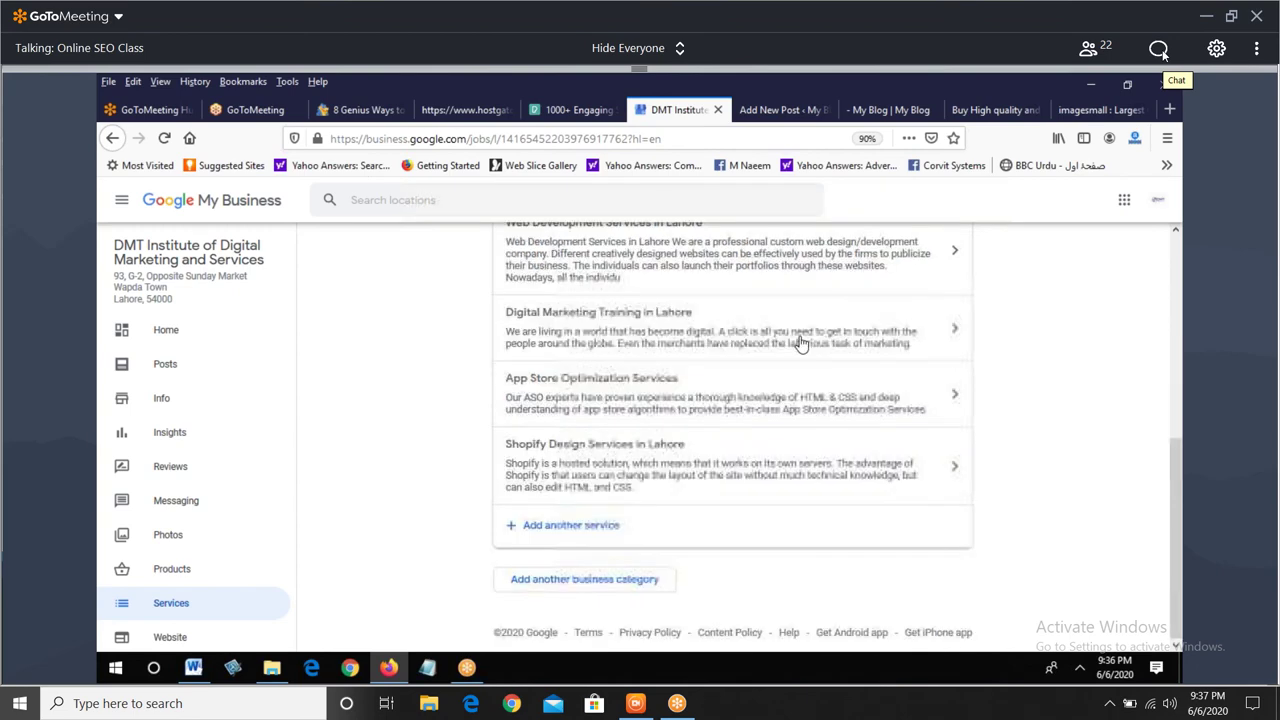
click(552, 529)
scroll(623, 416, down, 3)
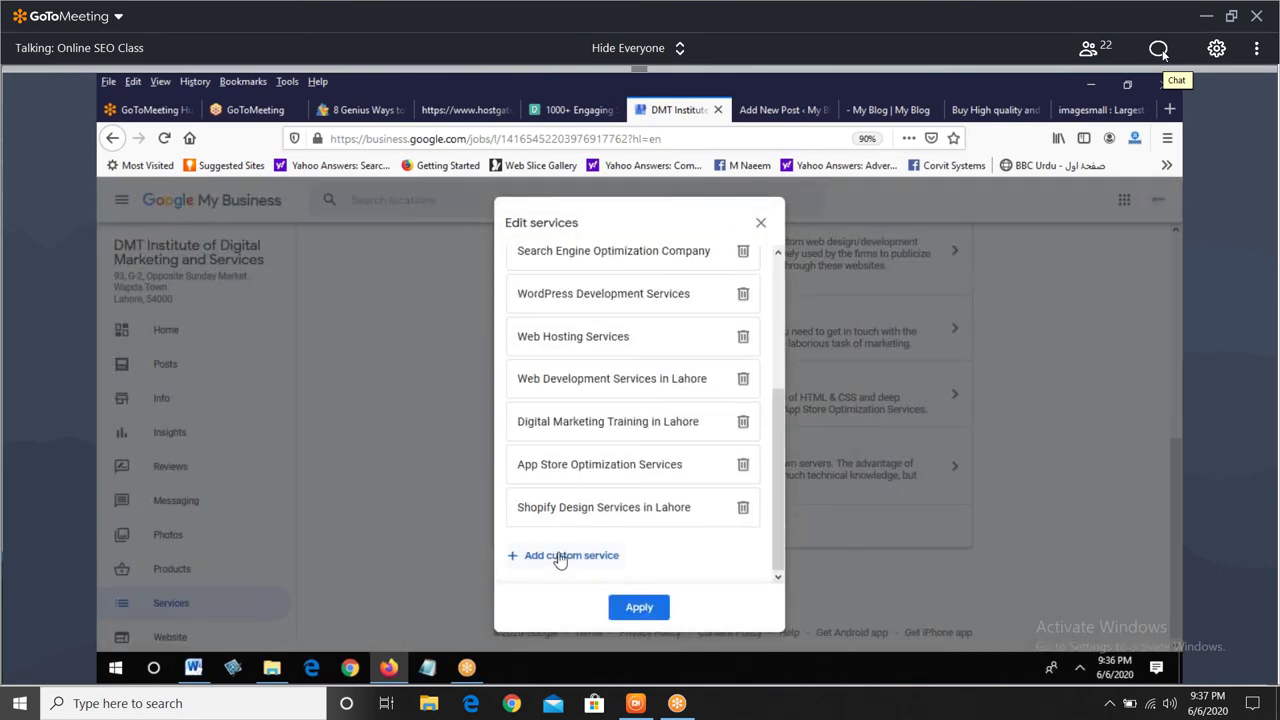
click(759, 230)
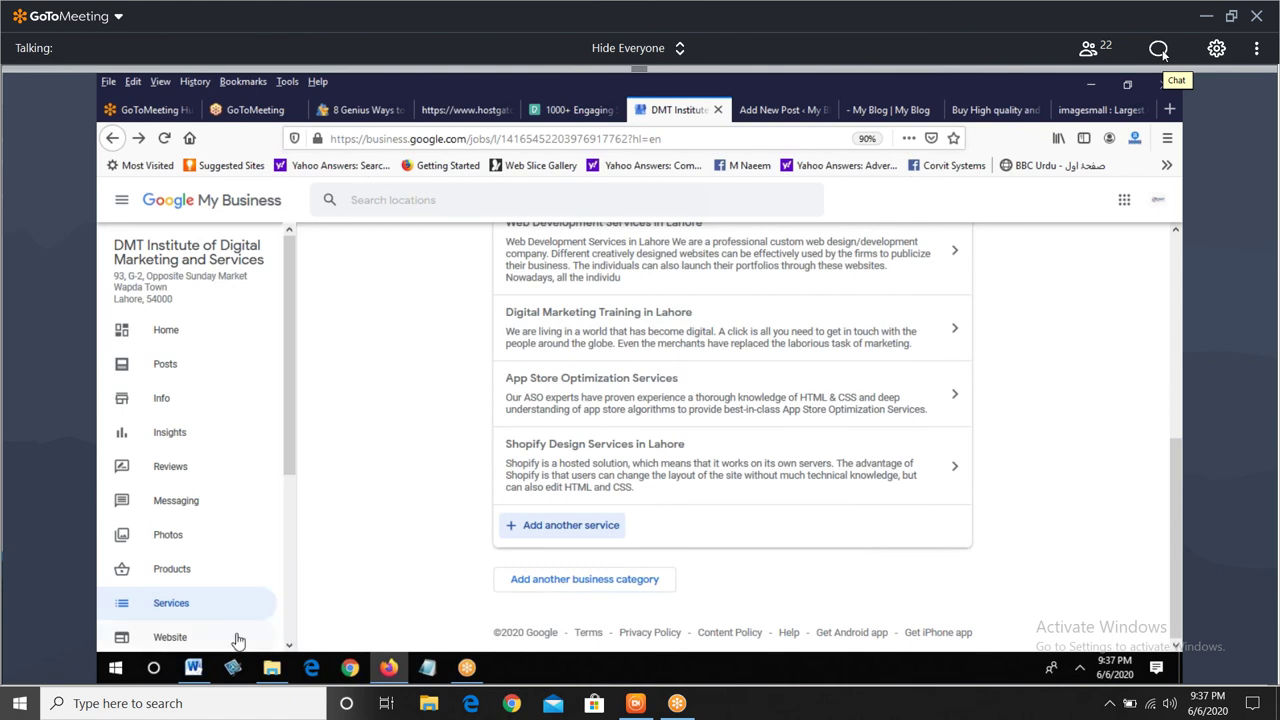
click(193, 667)
drag(510, 416, 474, 416)
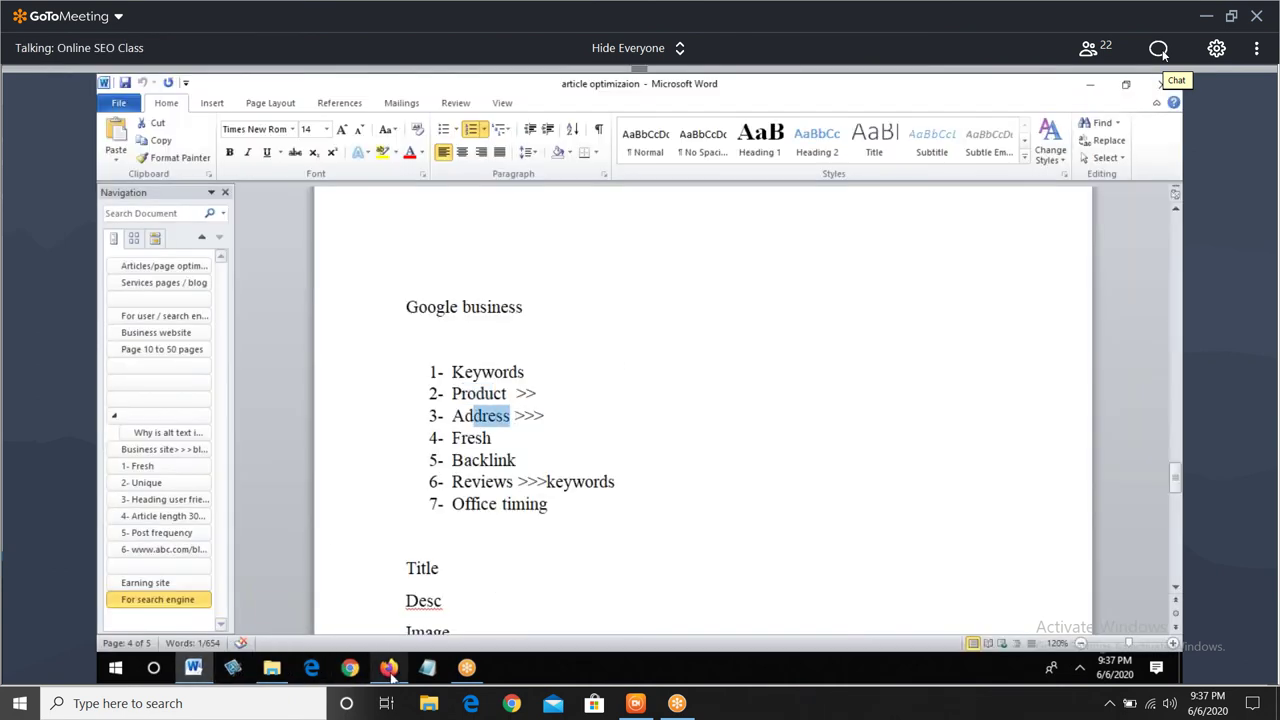
click(388, 667)
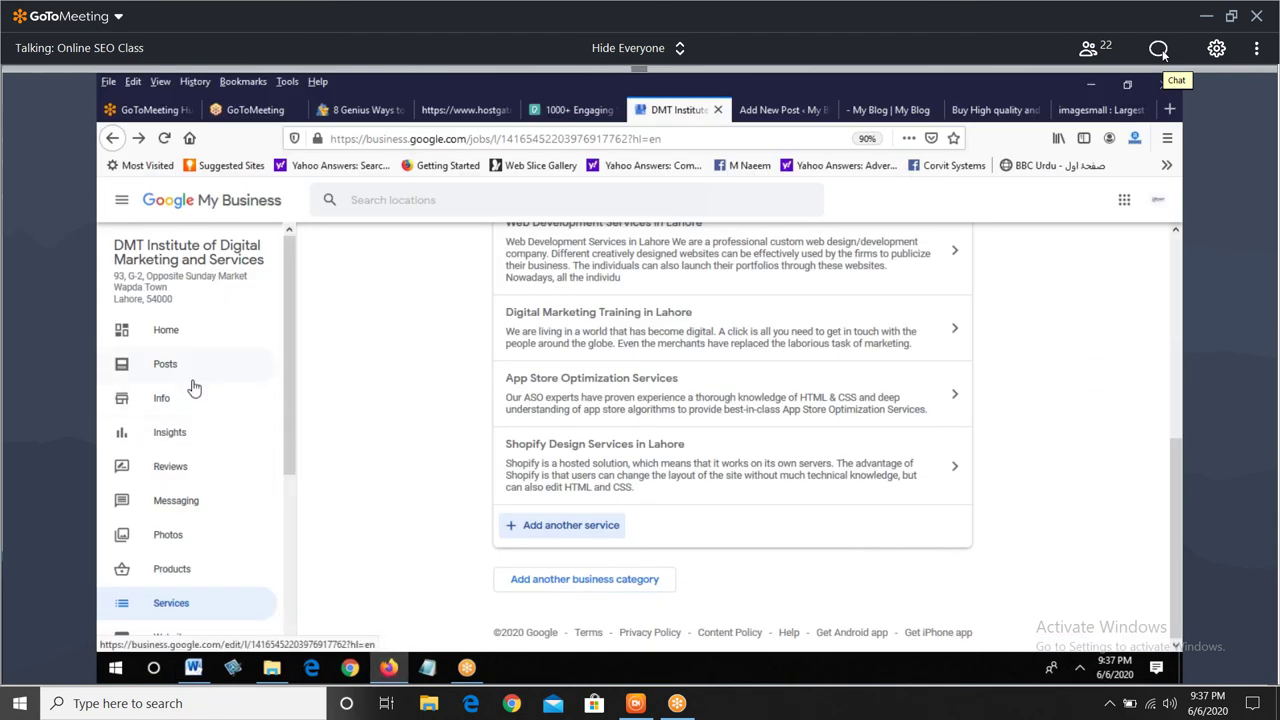
click(197, 341)
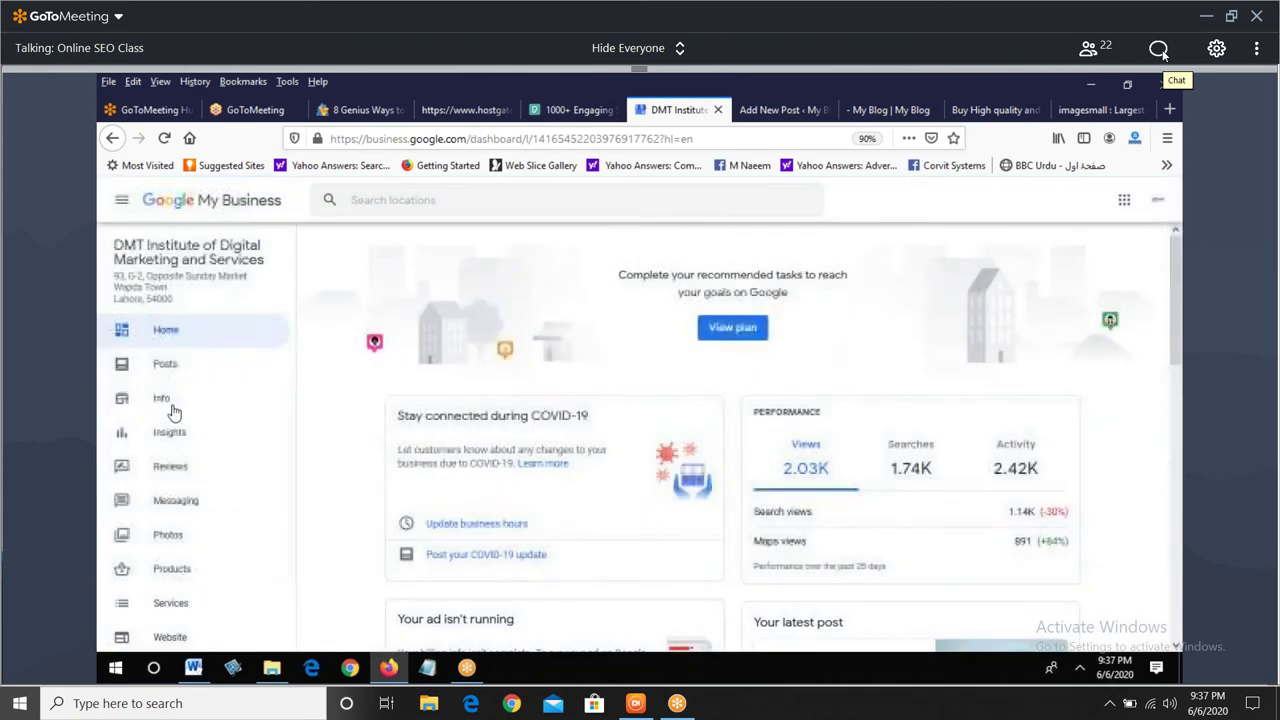
click(168, 402)
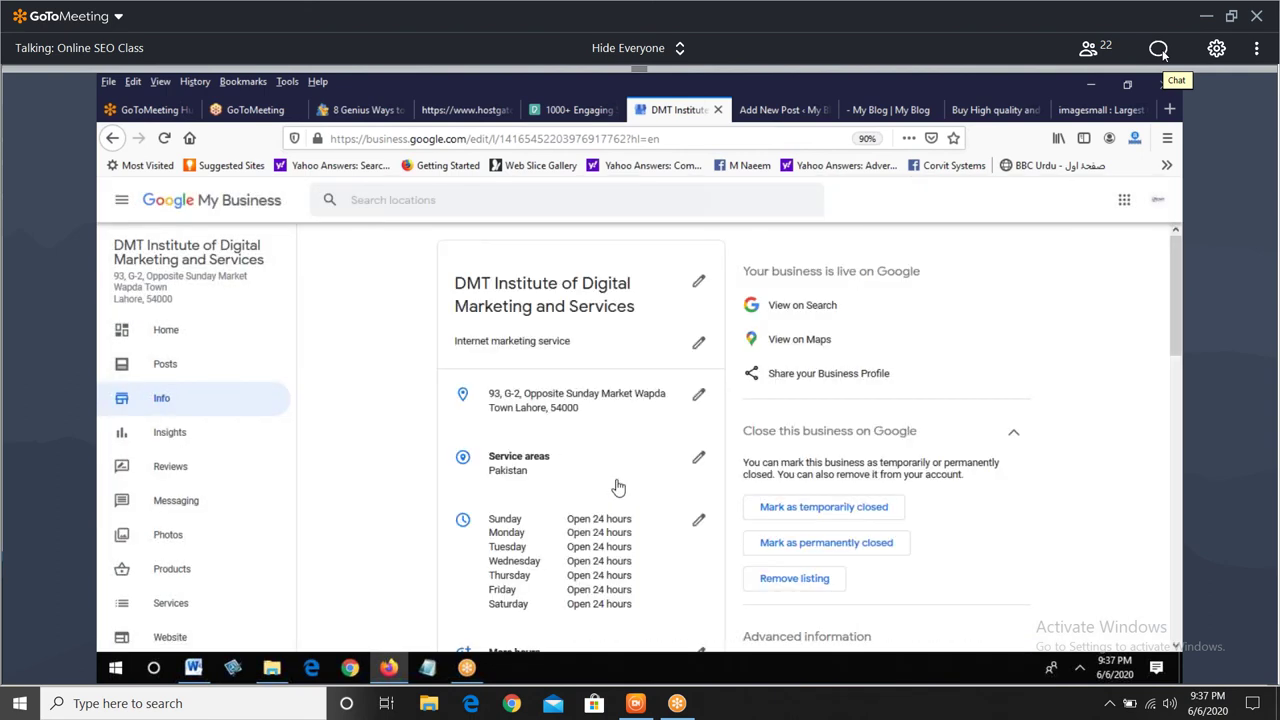
scroll(590, 380, down, 2)
click(582, 362)
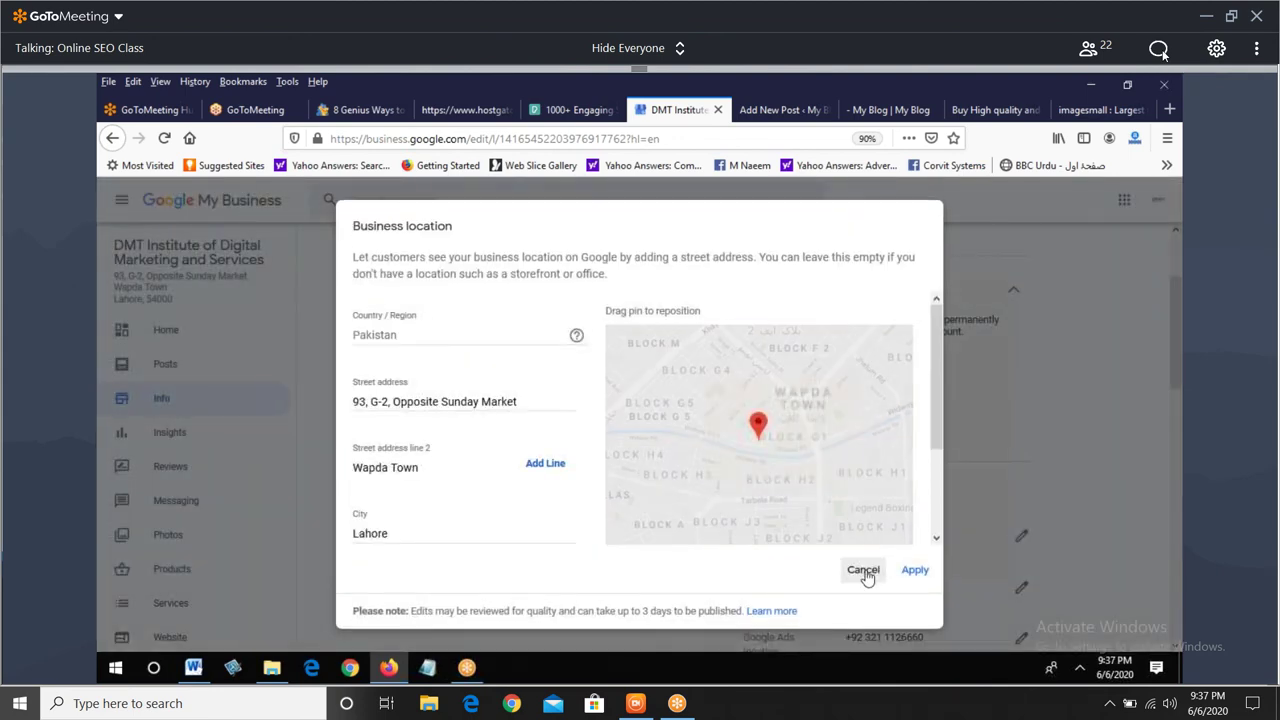
click(863, 571)
drag(666, 557, 530, 472)
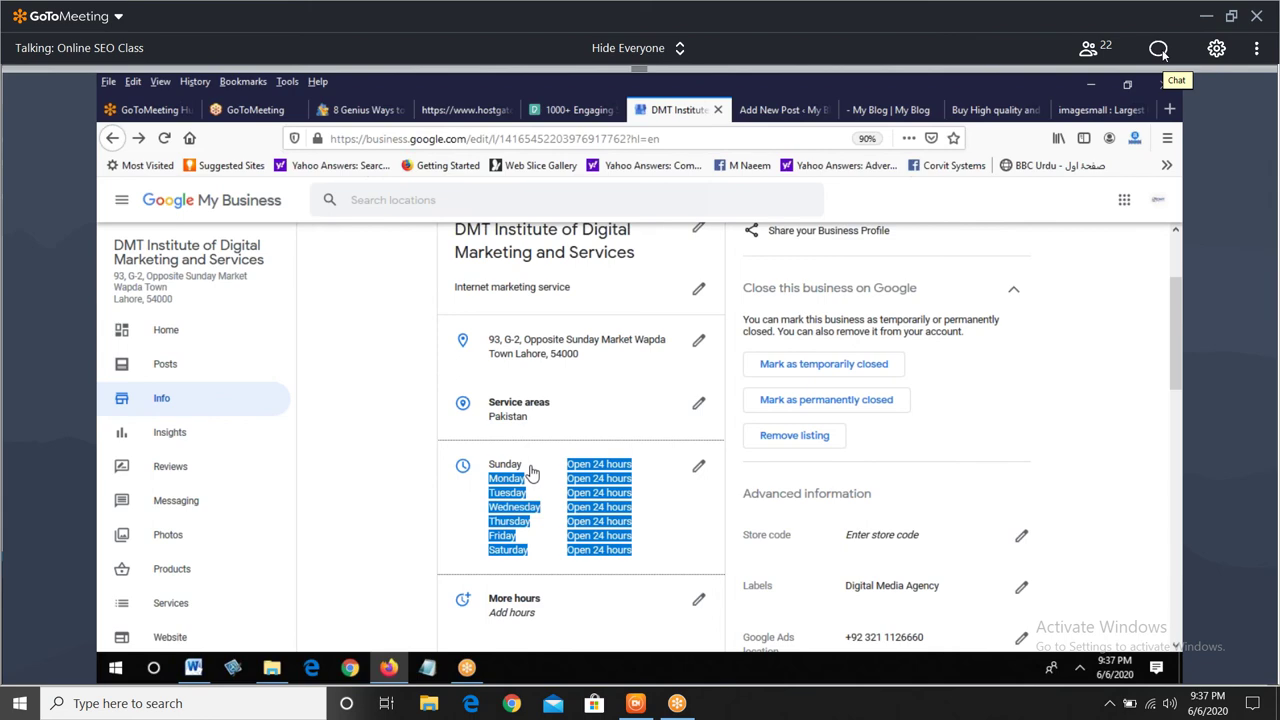
click(530, 472)
click(863, 555)
scroll(666, 471, down, 4)
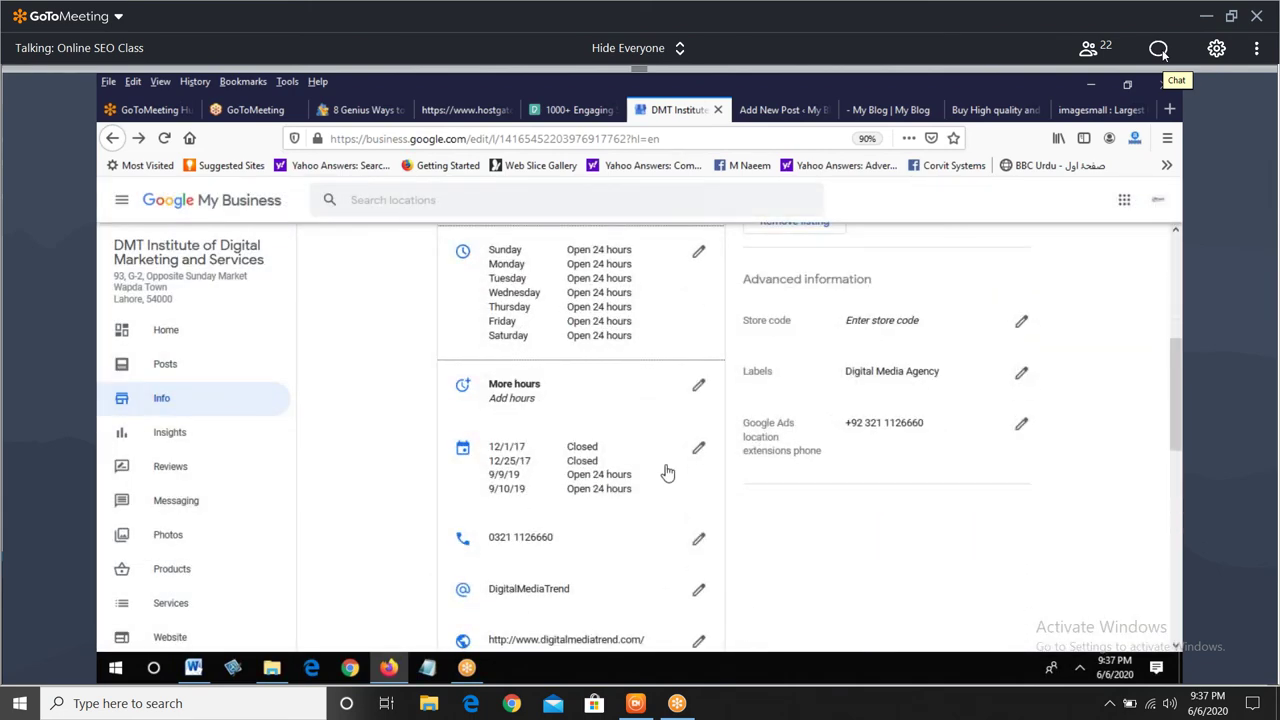
scroll(667, 472, down, 1)
scroll(667, 472, down, 2)
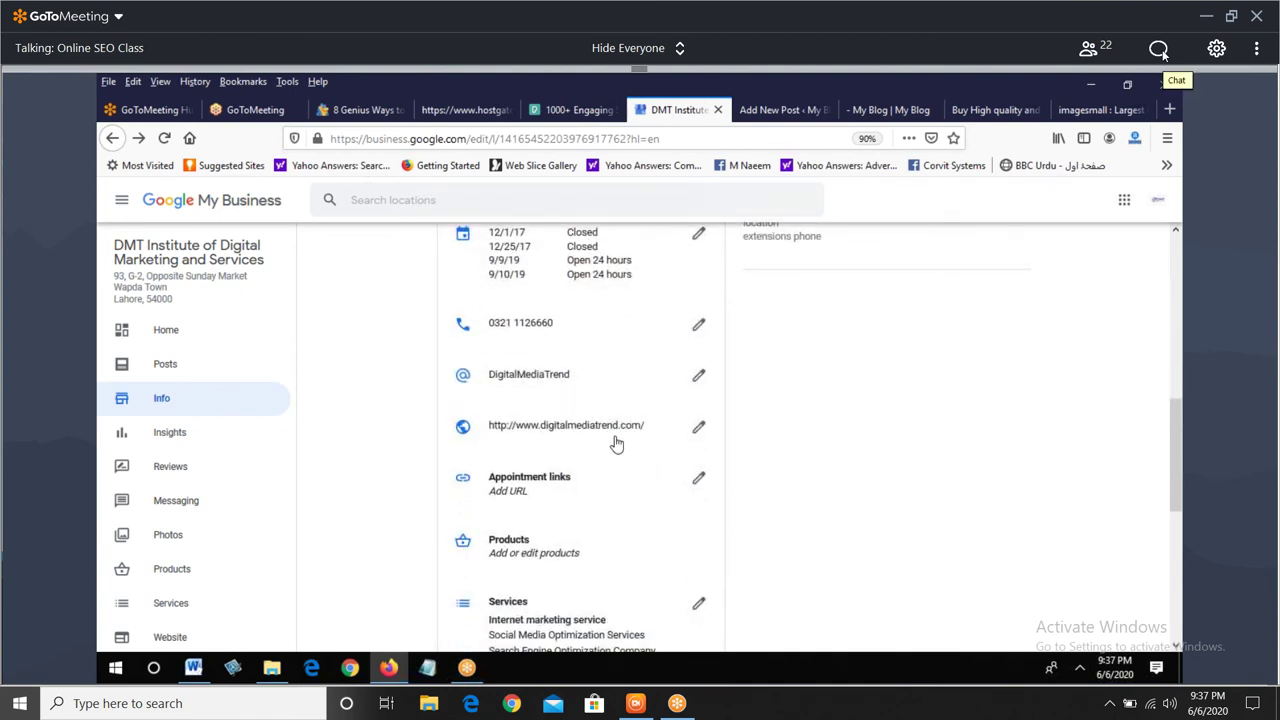
scroll(612, 443, down, 3)
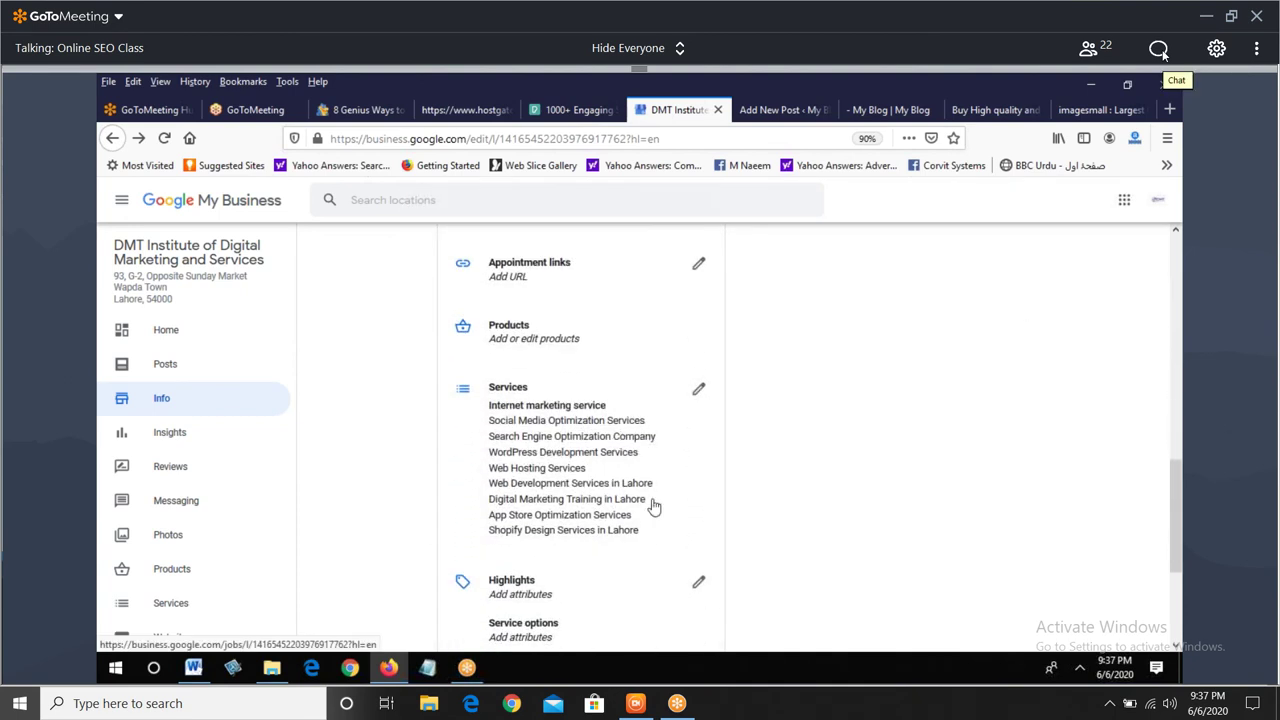
click(637, 485)
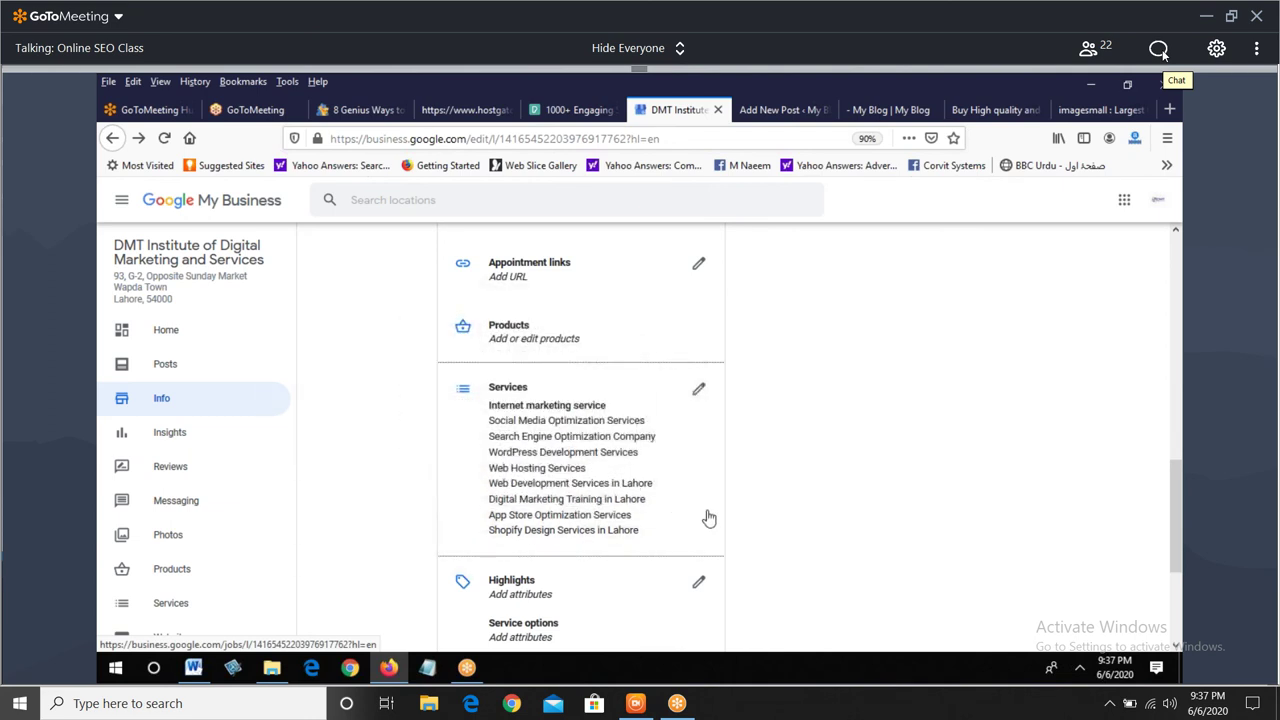
scroll(705, 517, down, 3)
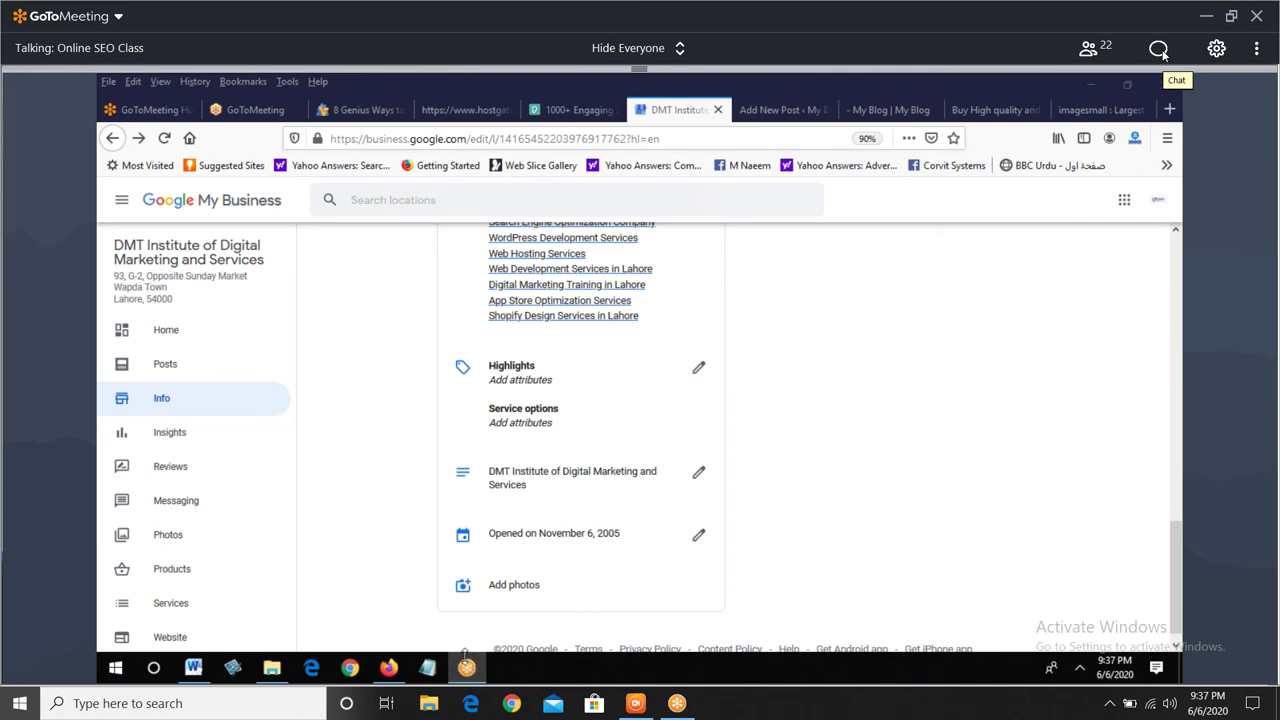
In the Word SEO notes, select 'Fresh' in the Google business checklist.
click(193, 667)
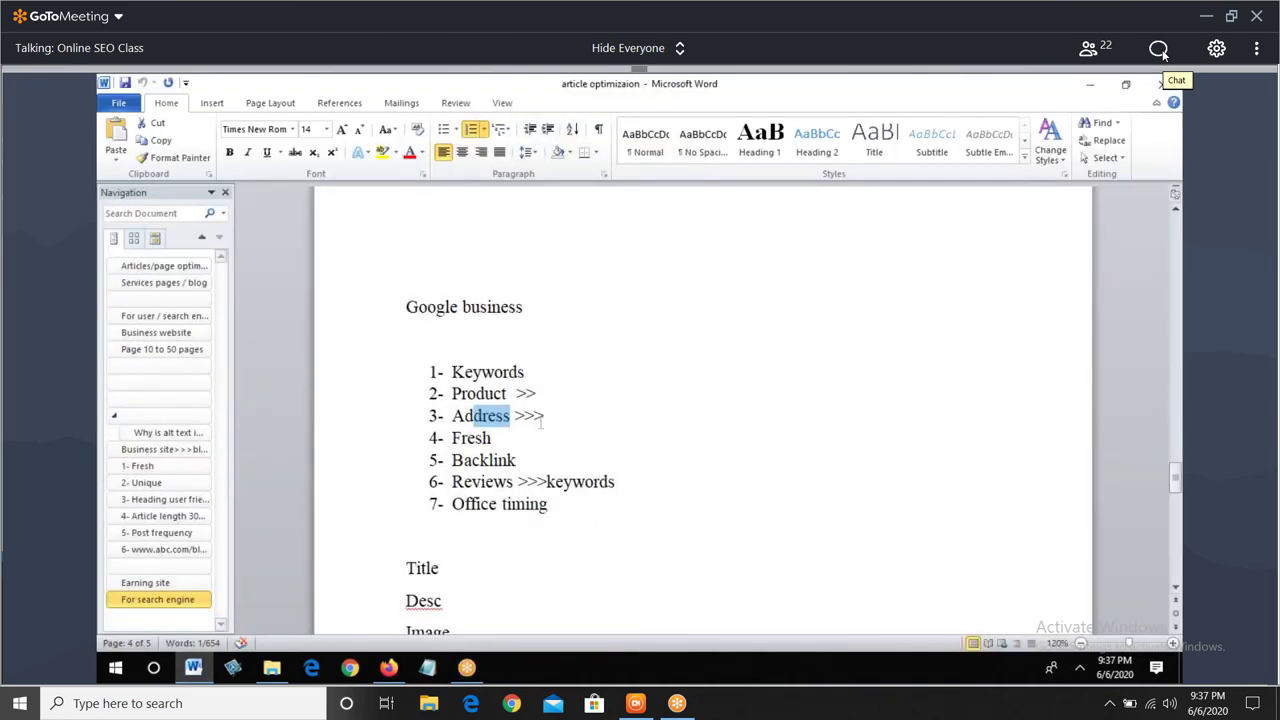
drag(512, 437, 438, 441)
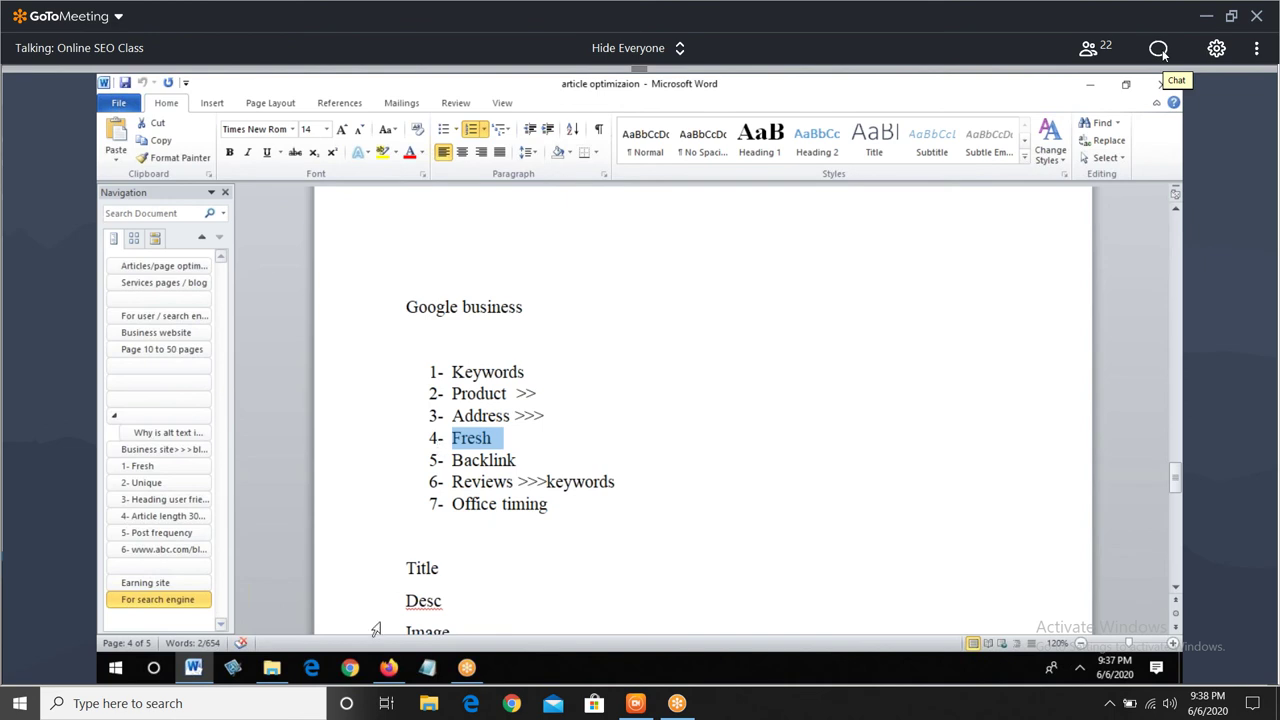
click(396, 670)
Scroll through the DMT listing's Posts page, then open its Insights page.
click(167, 368)
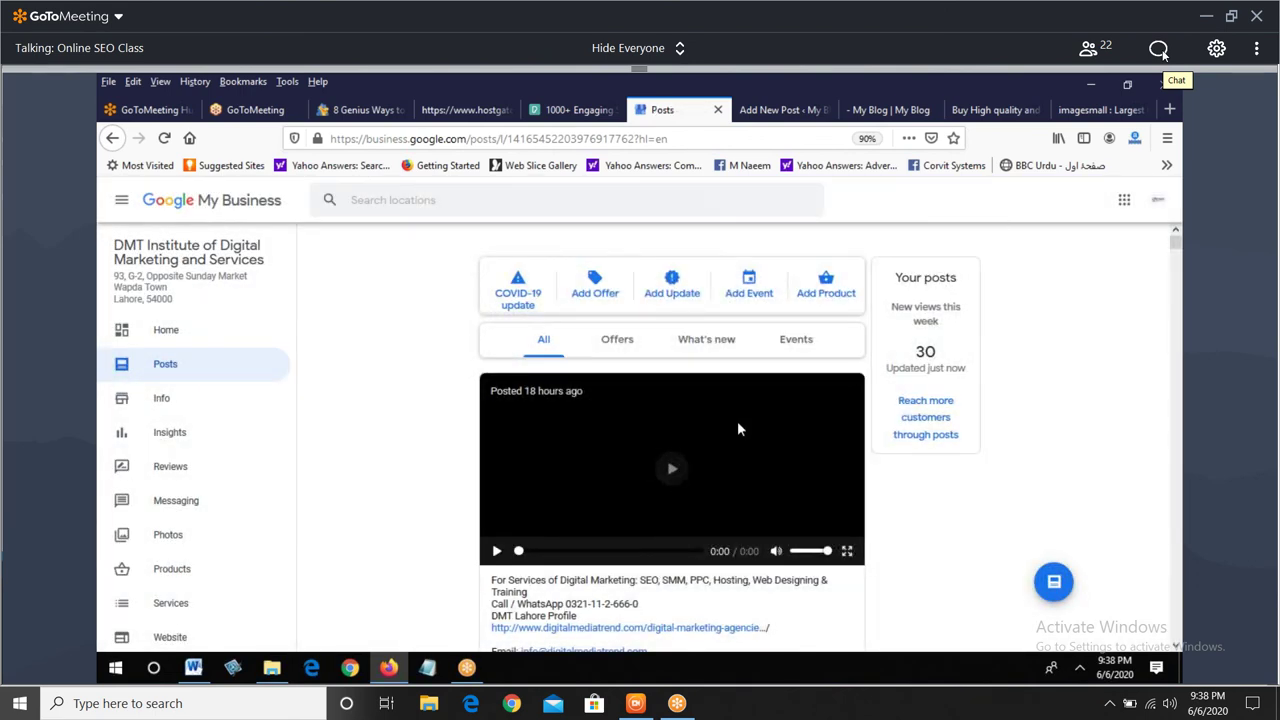
scroll(737, 421, down, 3)
scroll(553, 364, up, 2)
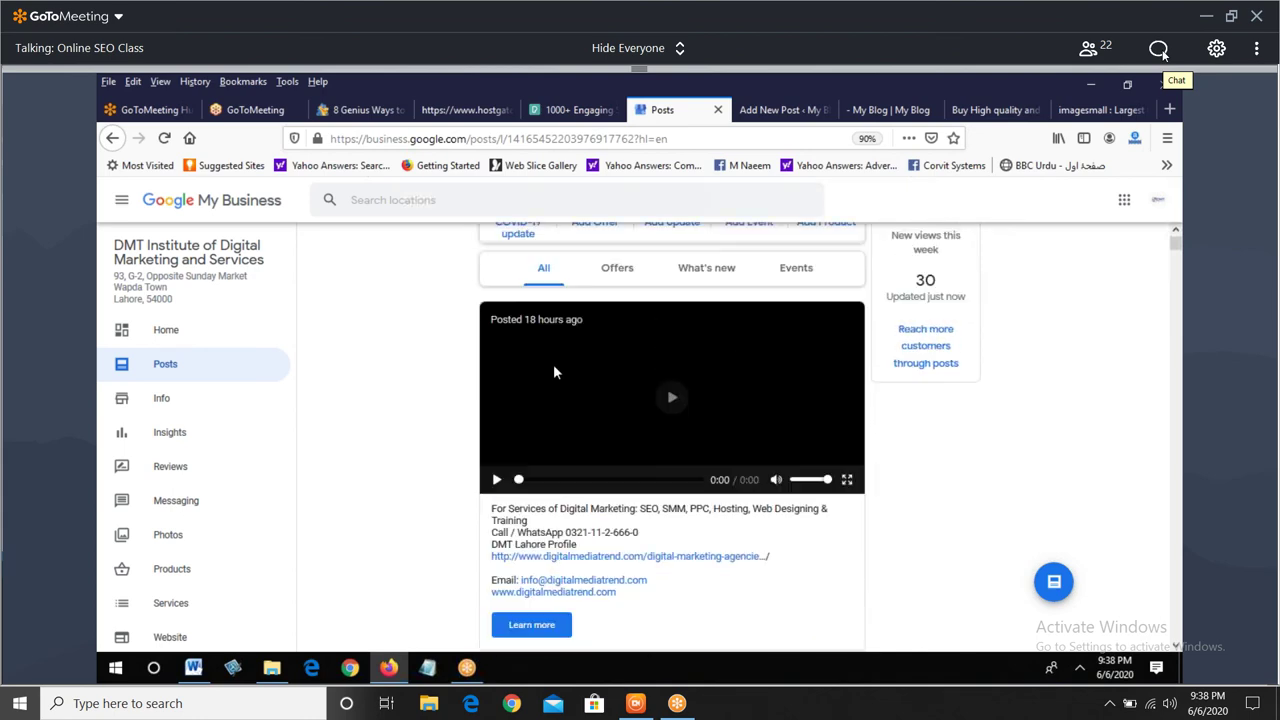
scroll(556, 372, down, 7)
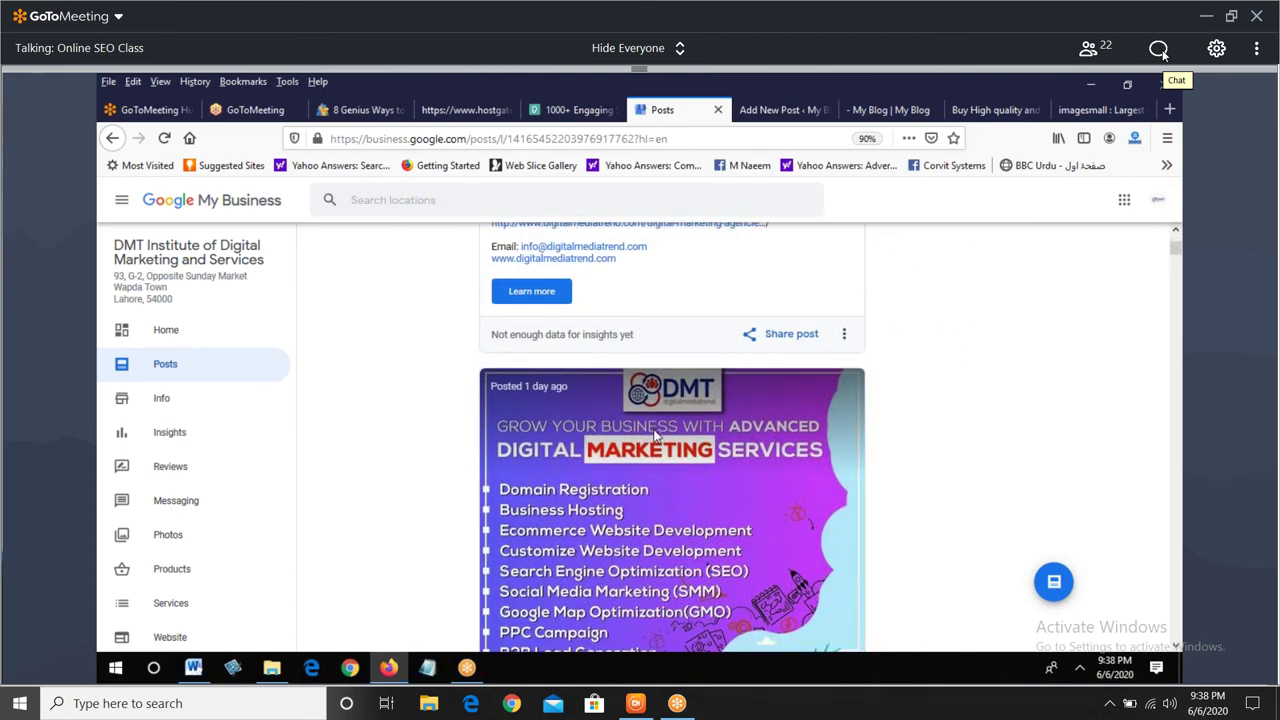
scroll(657, 437, down, 1)
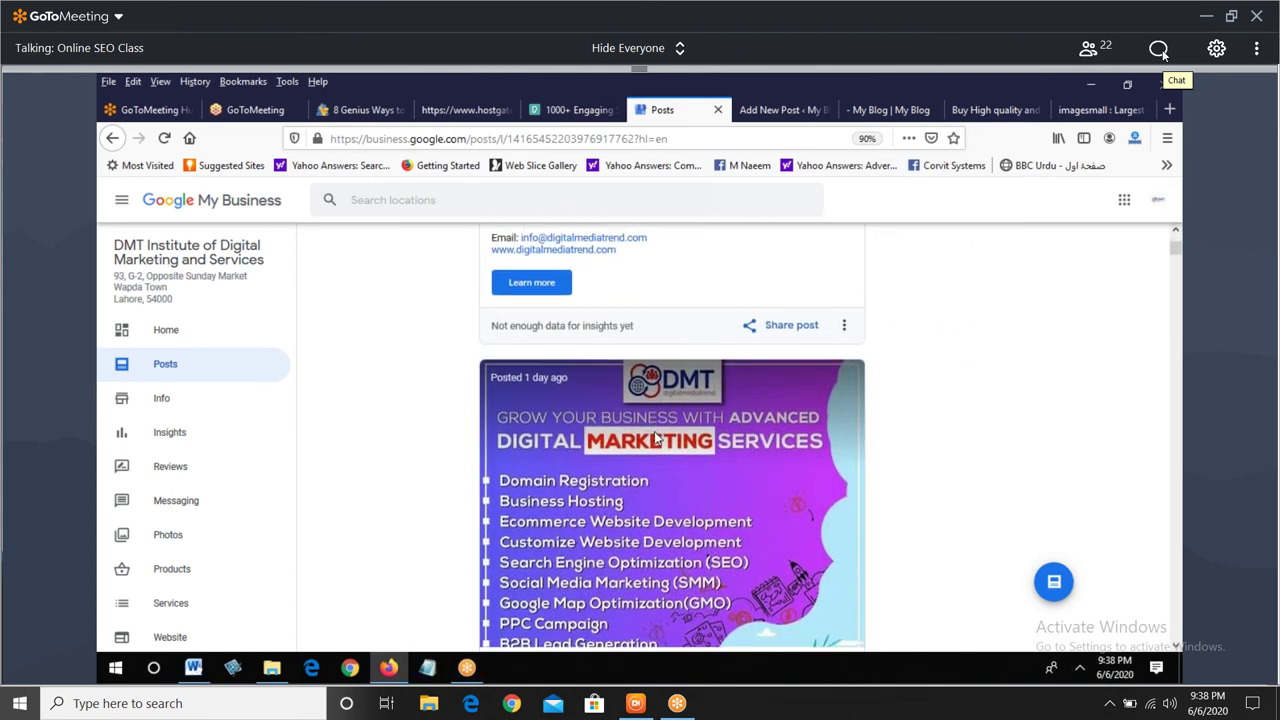
scroll(657, 437, down, 5)
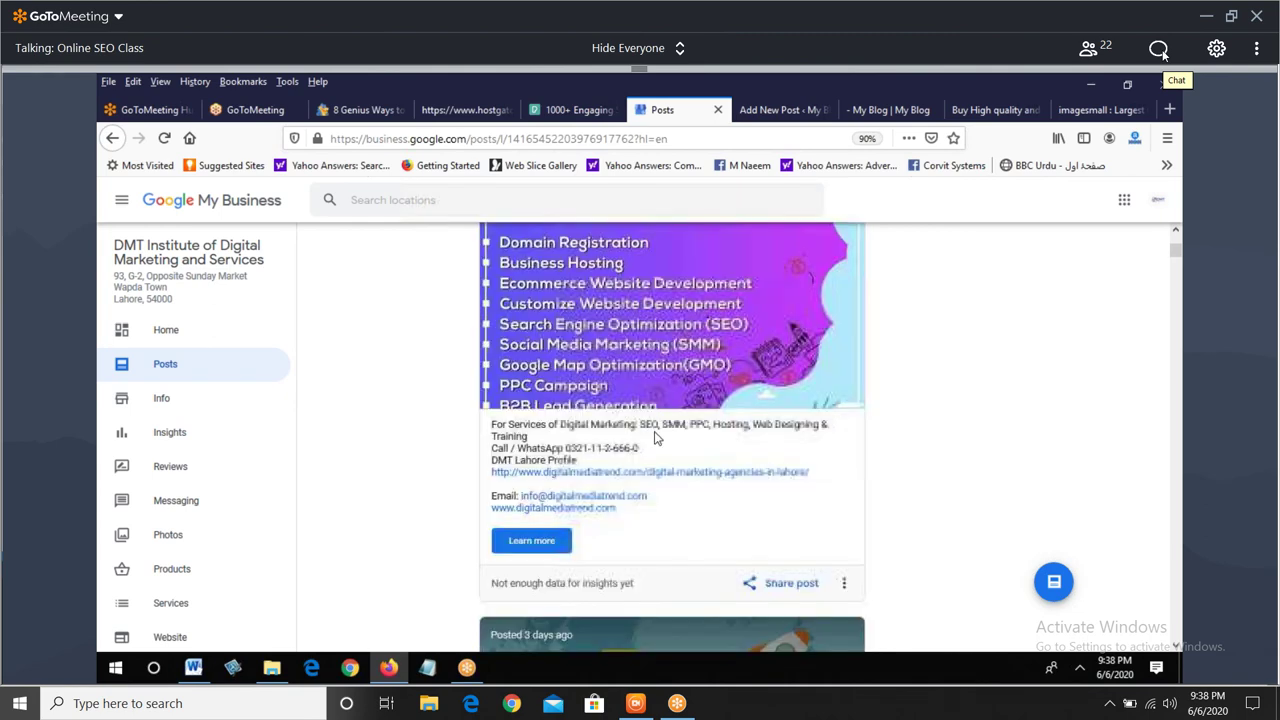
scroll(657, 437, down, 2)
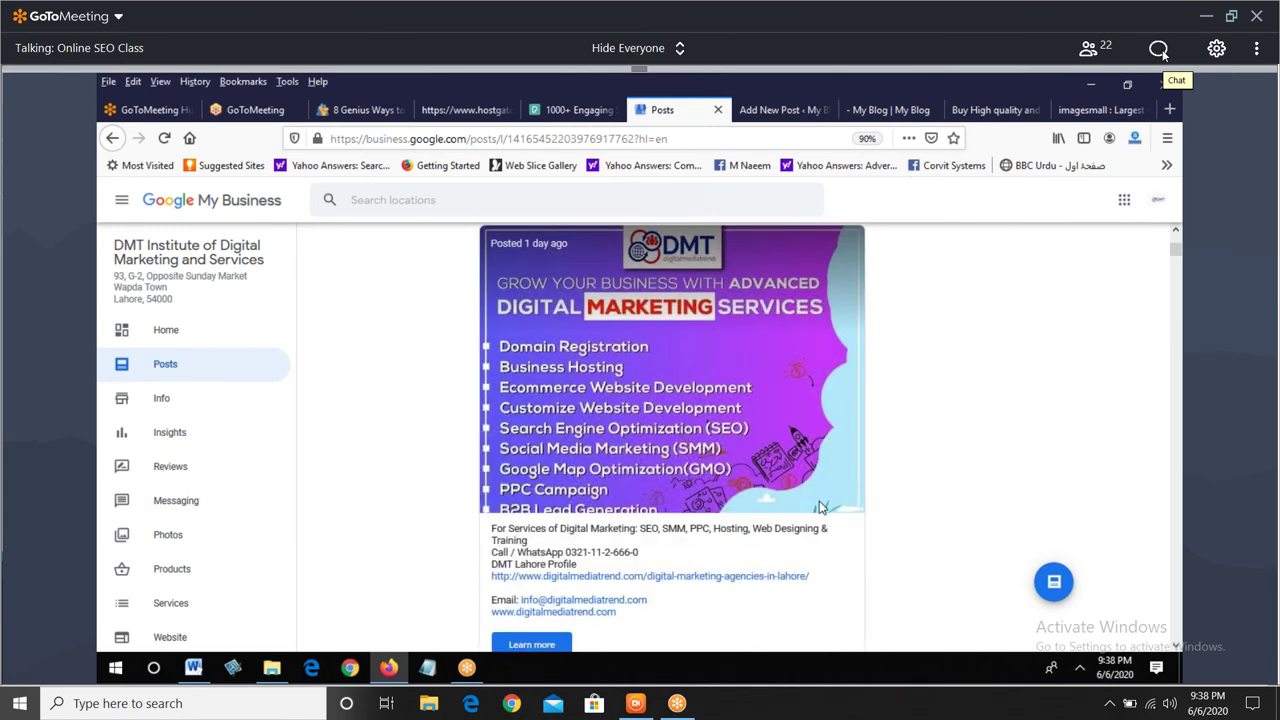
click(185, 437)
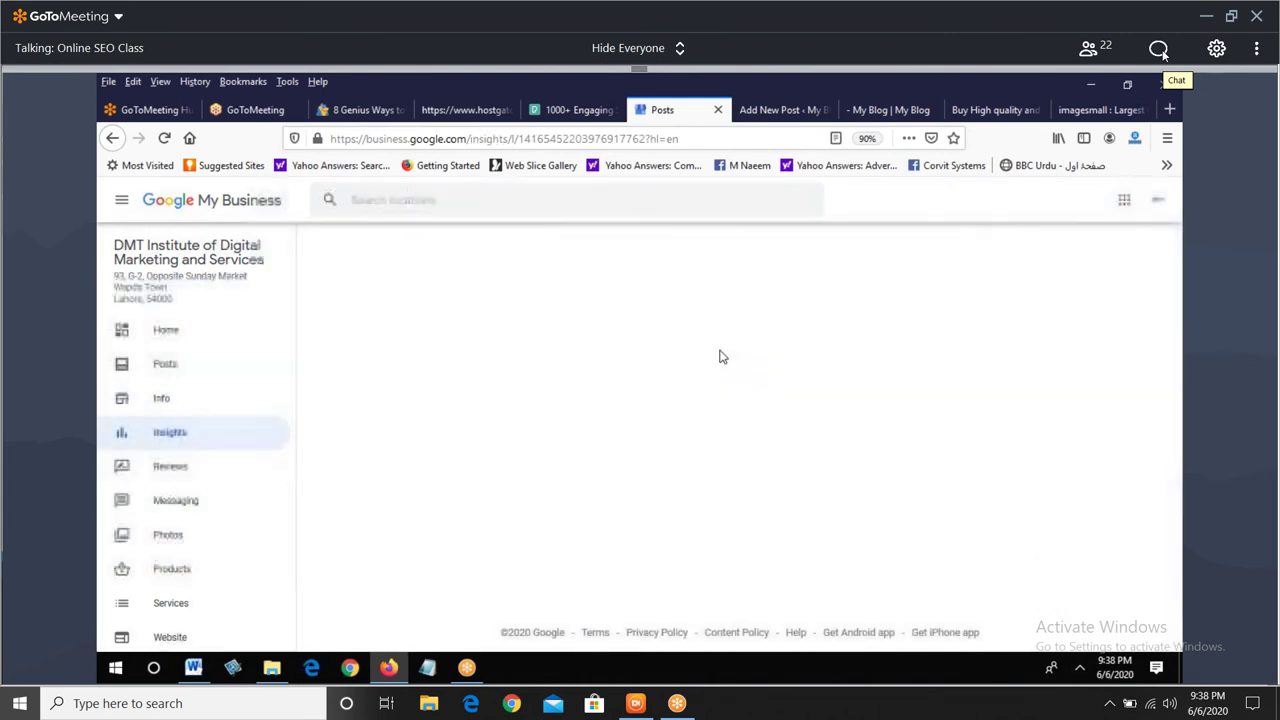
Scroll through the listing's Insights search queries.
scroll(716, 381, down, 3)
scroll(716, 381, up, 2)
scroll(716, 383, down, 2)
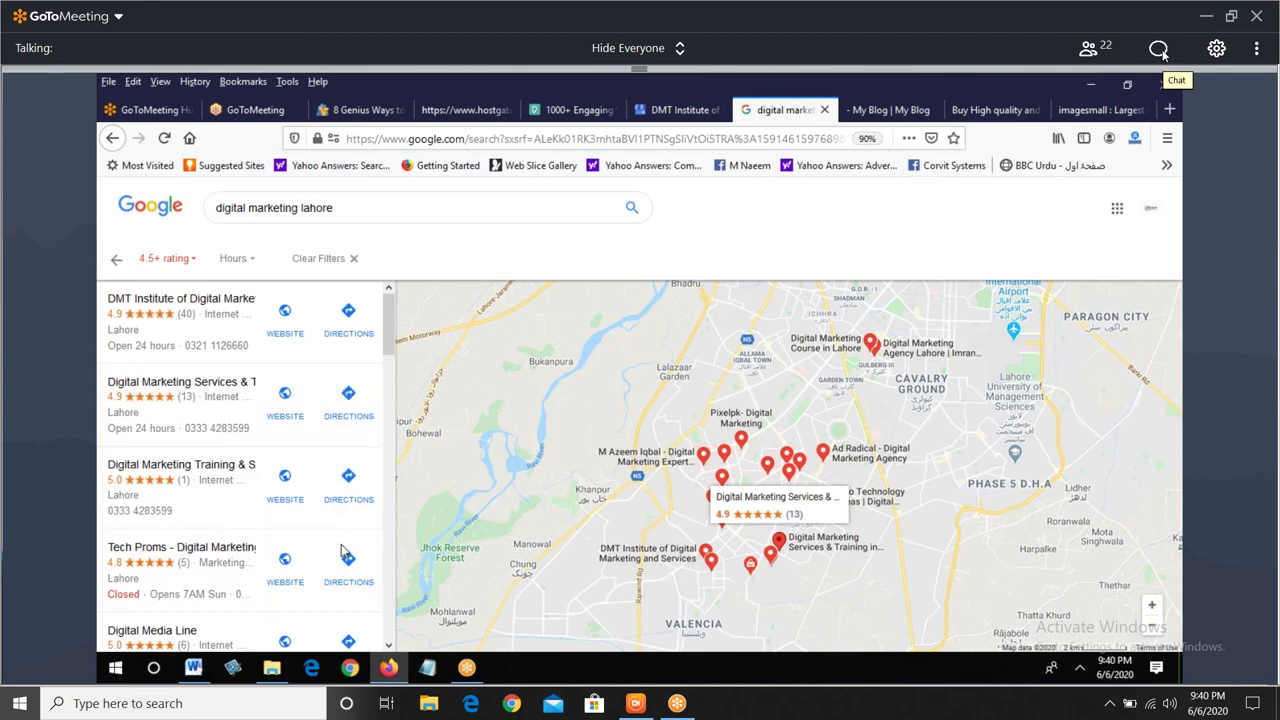
Mark the Office timing item in the Word checklist and view the local results' Hours filter options.
click(194, 670)
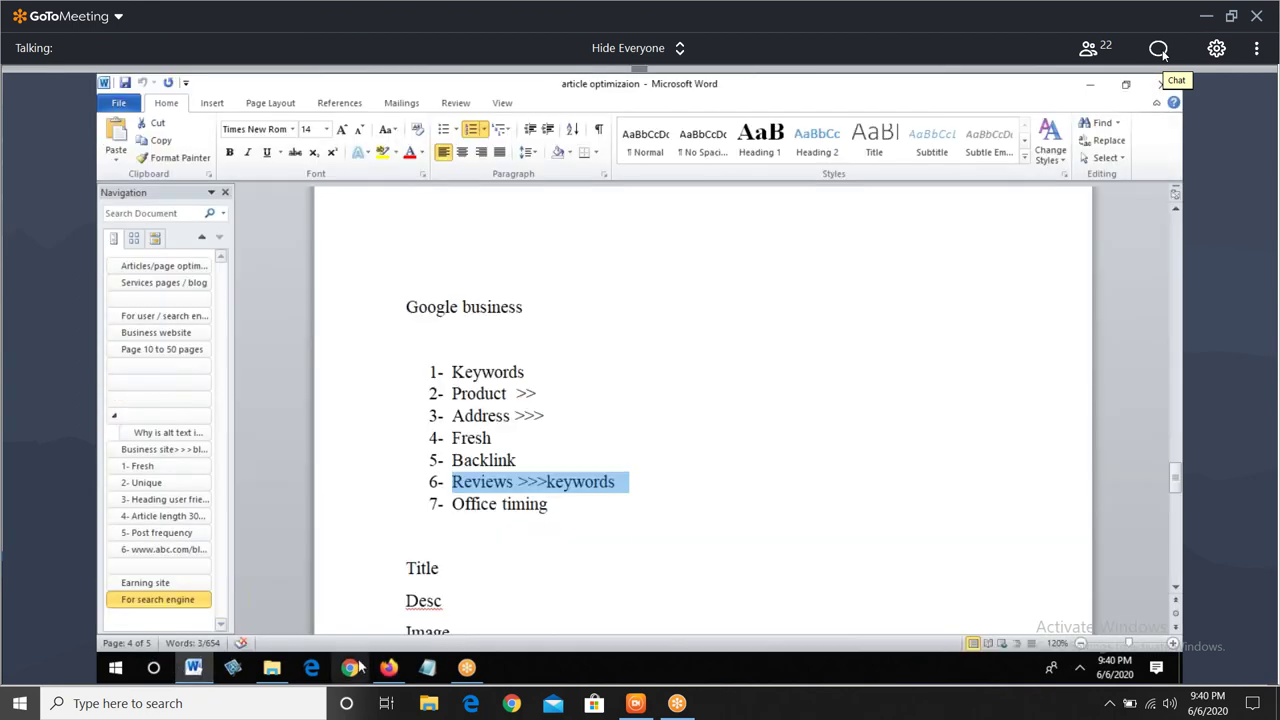
drag(566, 508, 456, 510)
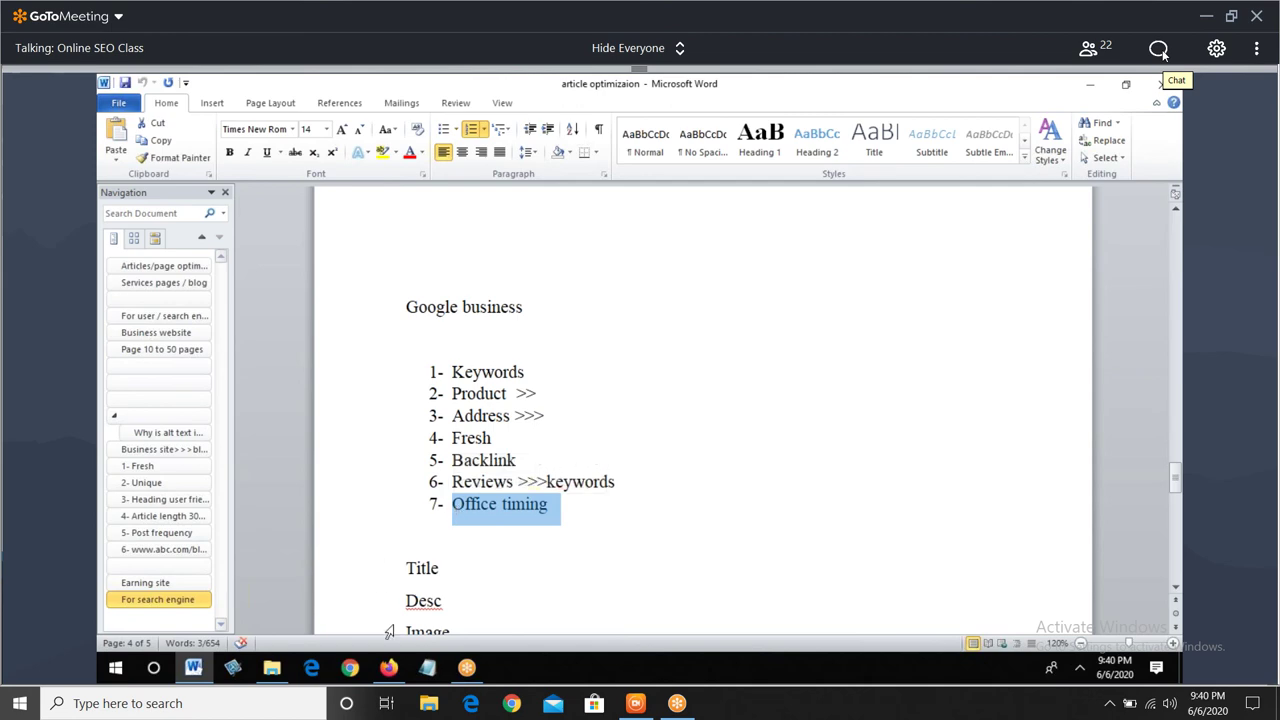
click(389, 668)
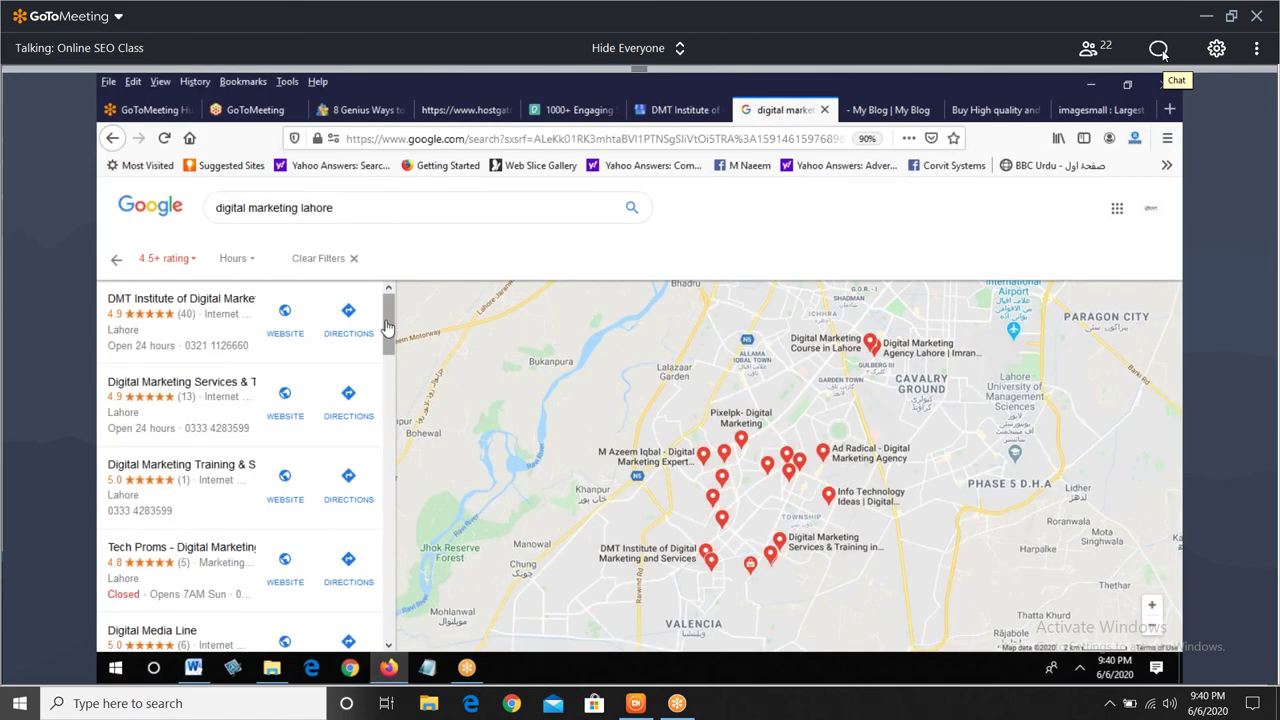
click(242, 261)
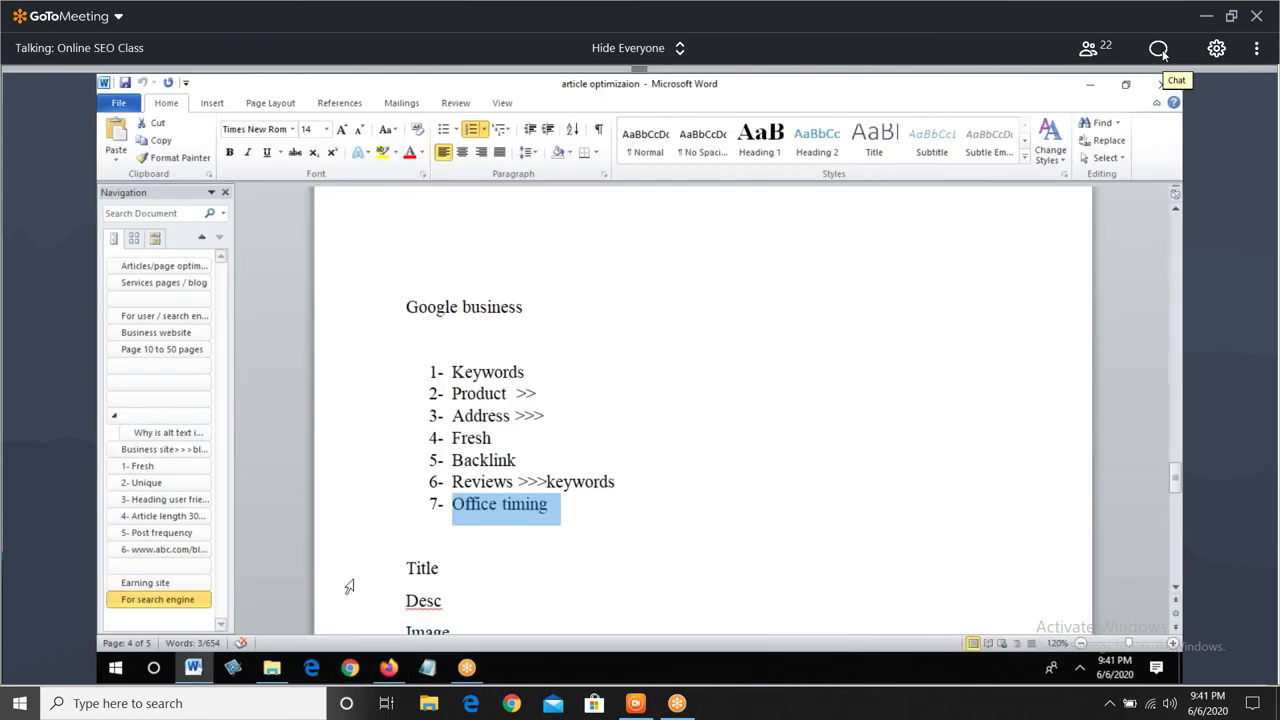
Check the Word notes again, then return to the DMT Institute Google My Business dashboard.
click(193, 667)
click(388, 667)
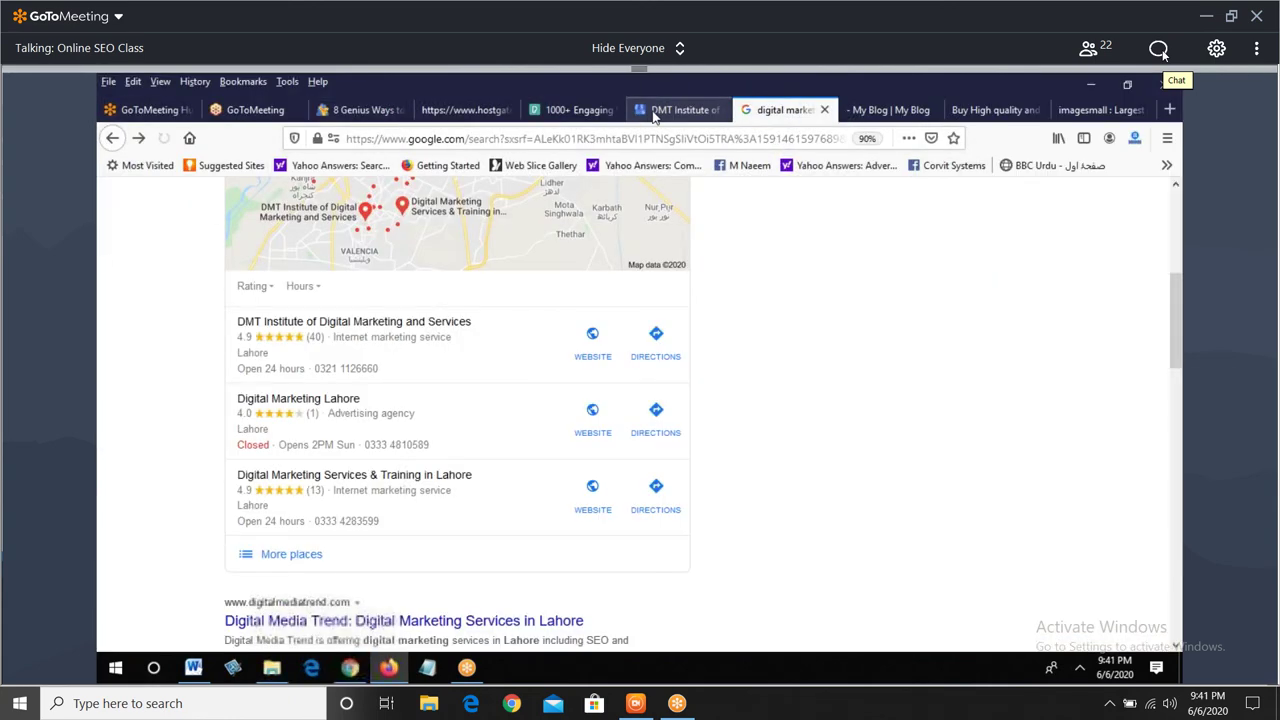
click(680, 110)
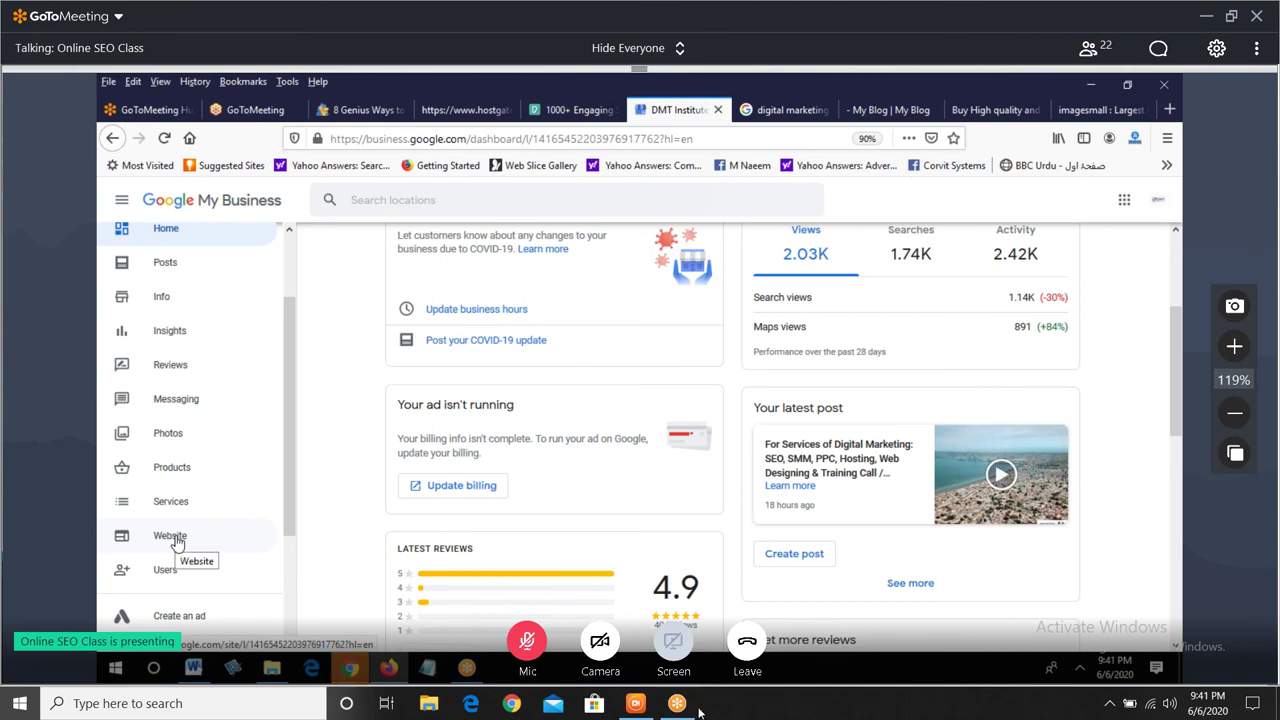
Preview the listing's free business.site website and scroll through its posts.
click(636, 704)
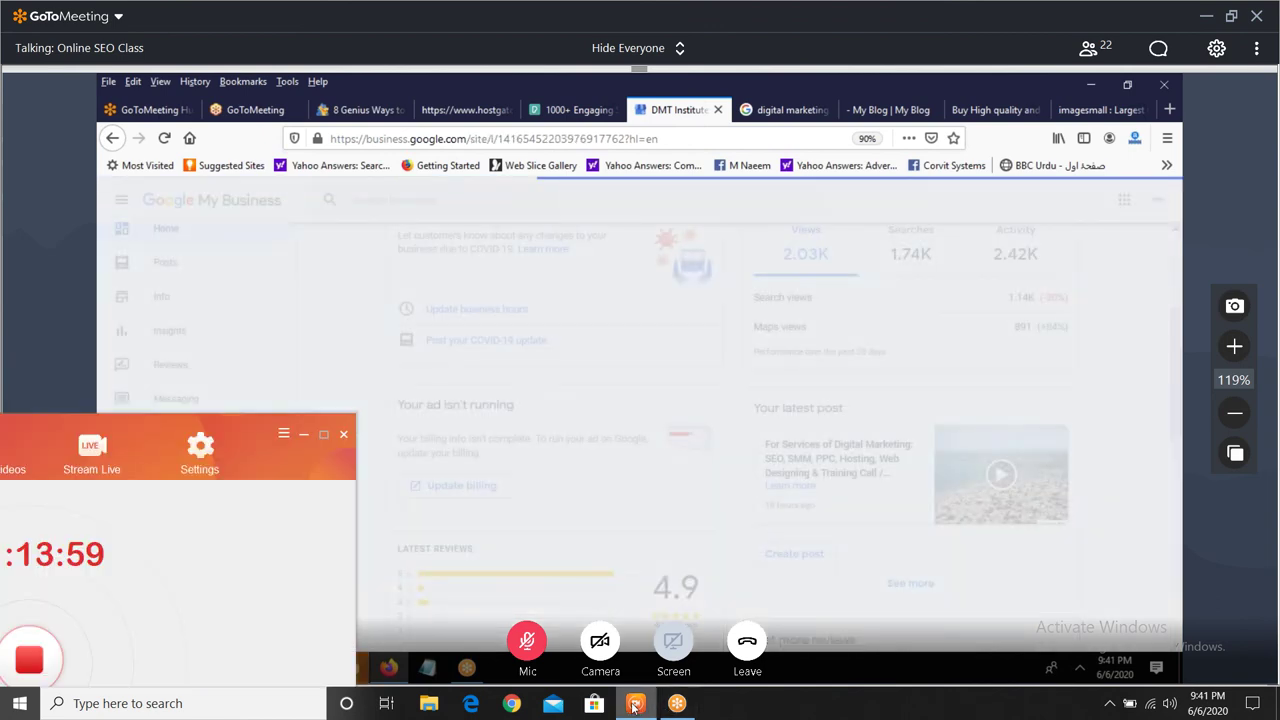
click(634, 705)
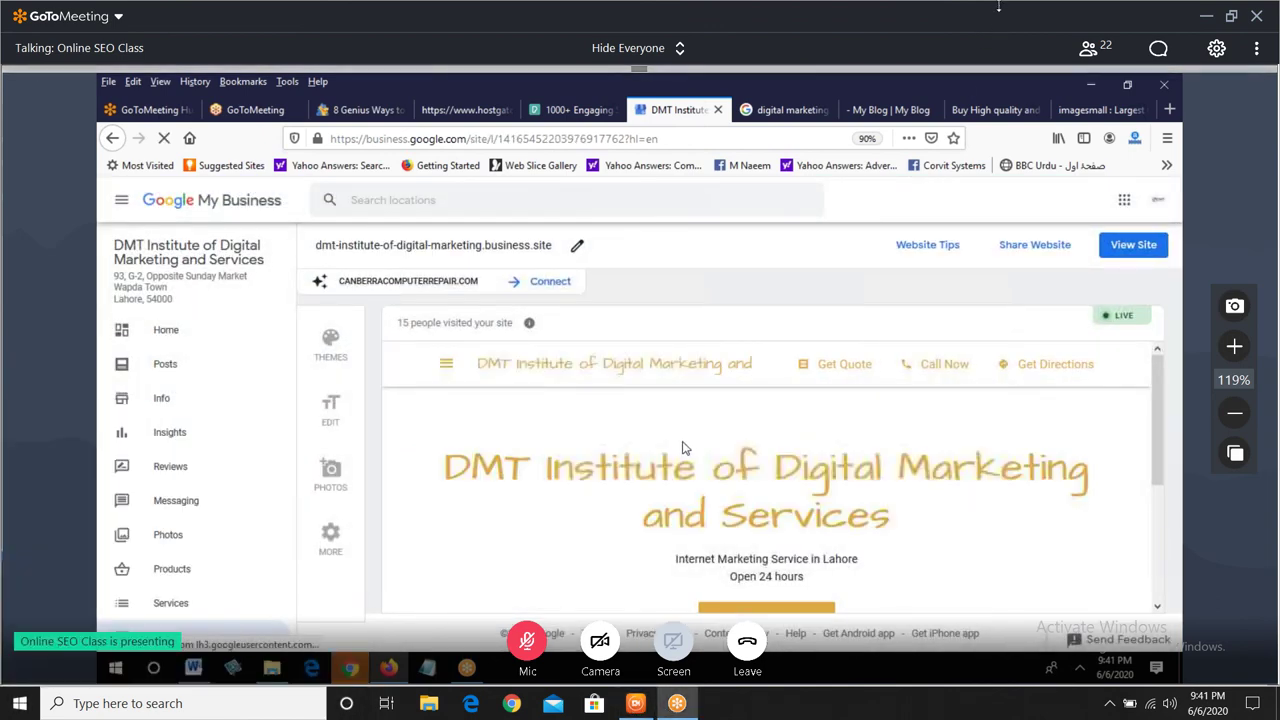
scroll(687, 450, down, 10)
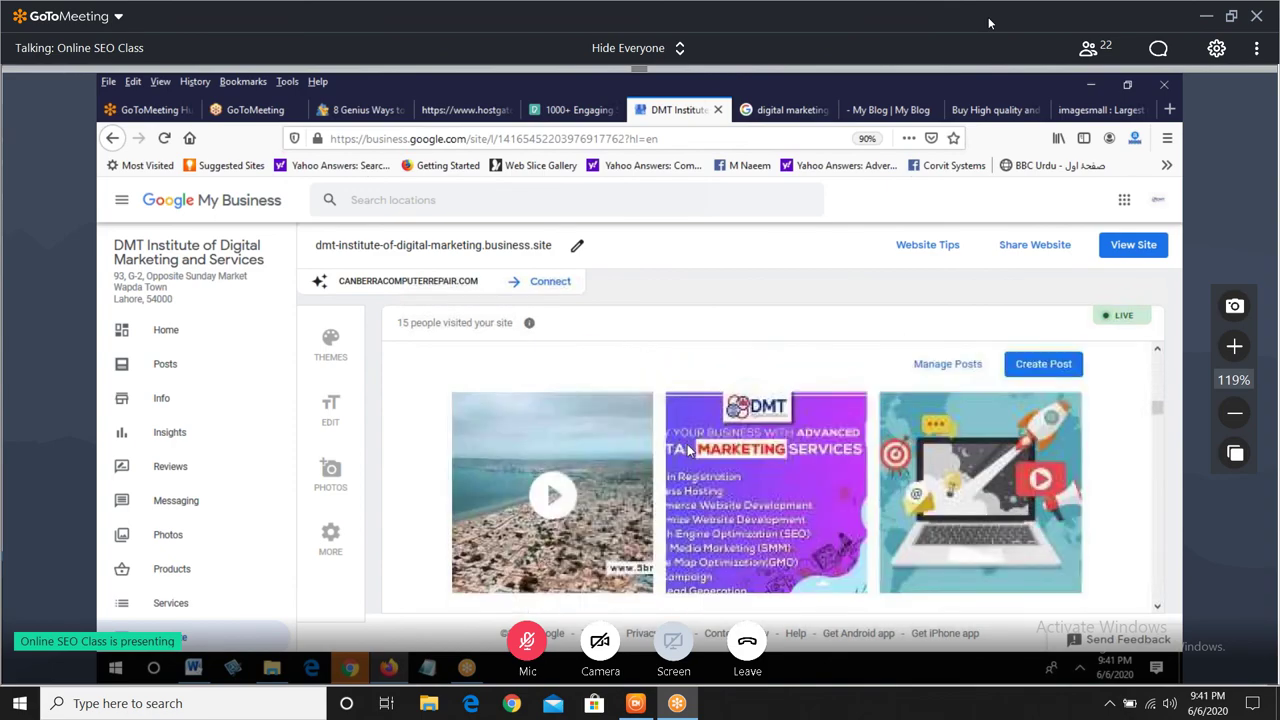
scroll(687, 450, down, 3)
scroll(687, 450, up, 4)
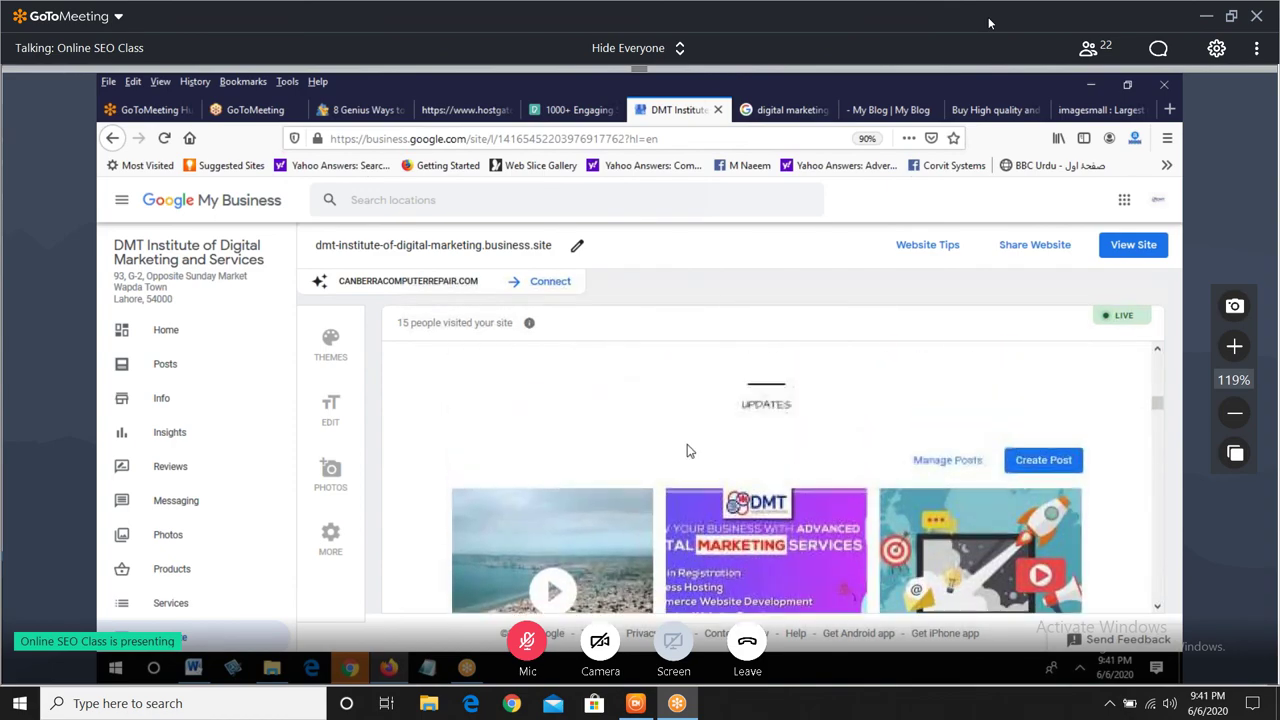
scroll(700, 446, down, 2)
scroll(733, 462, down, 3)
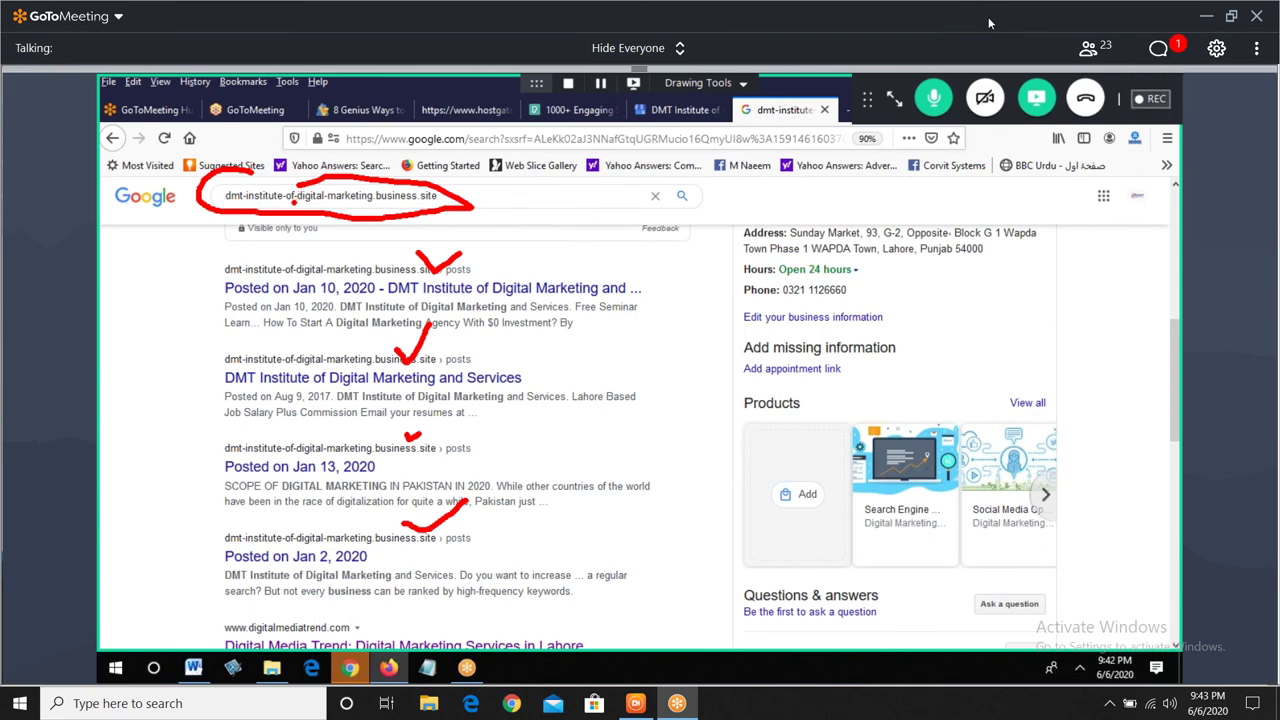
Open the GoToMeeting chat beside the indexed business.site results.
click(1162, 56)
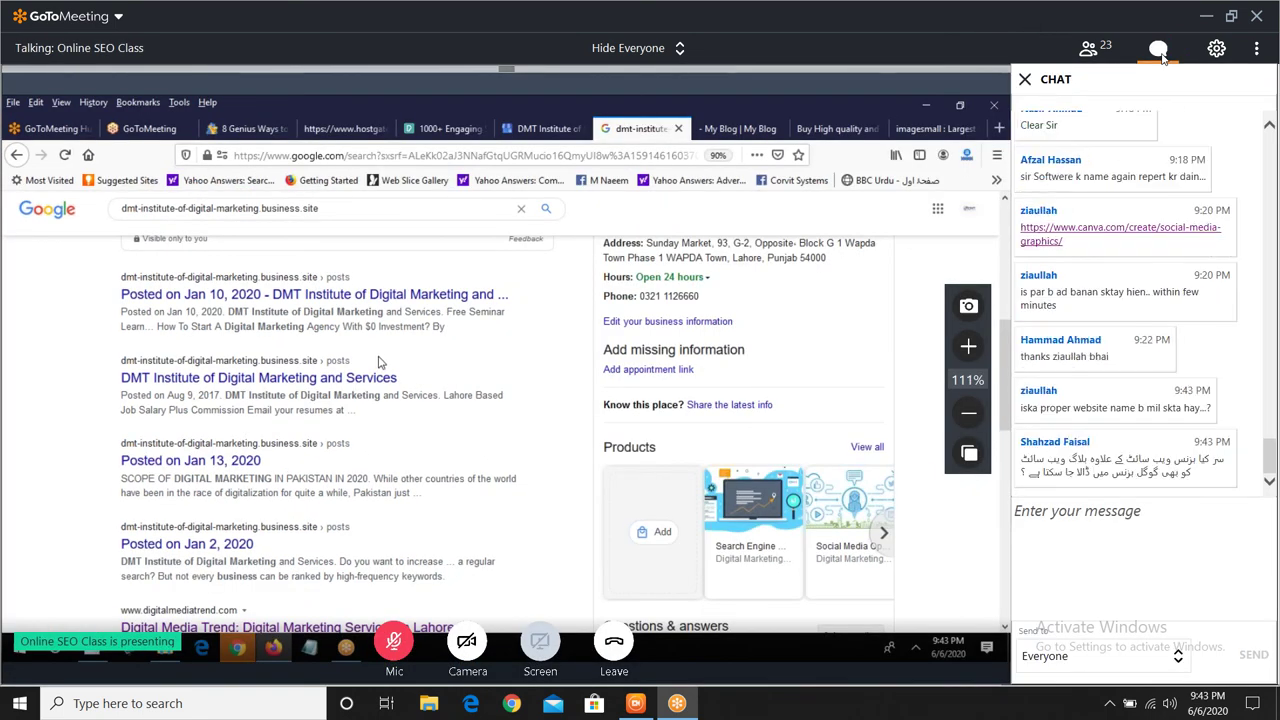